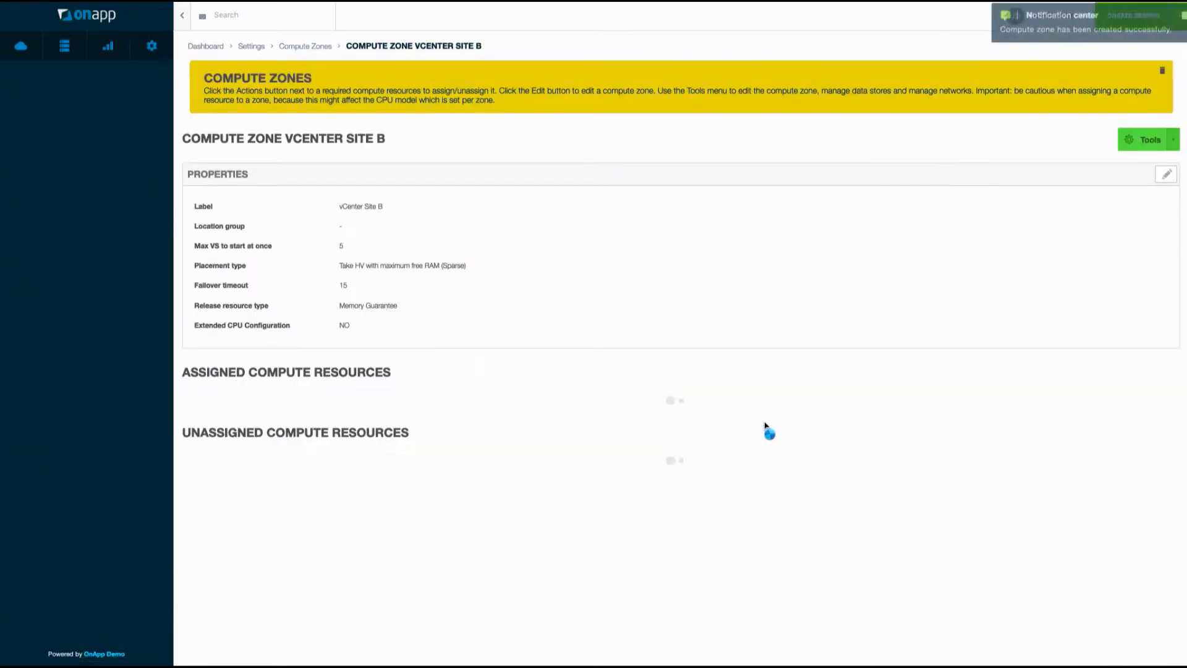
Return to the Settings overview after saving the vCenter Site B compute zone.
left_click(259, 51)
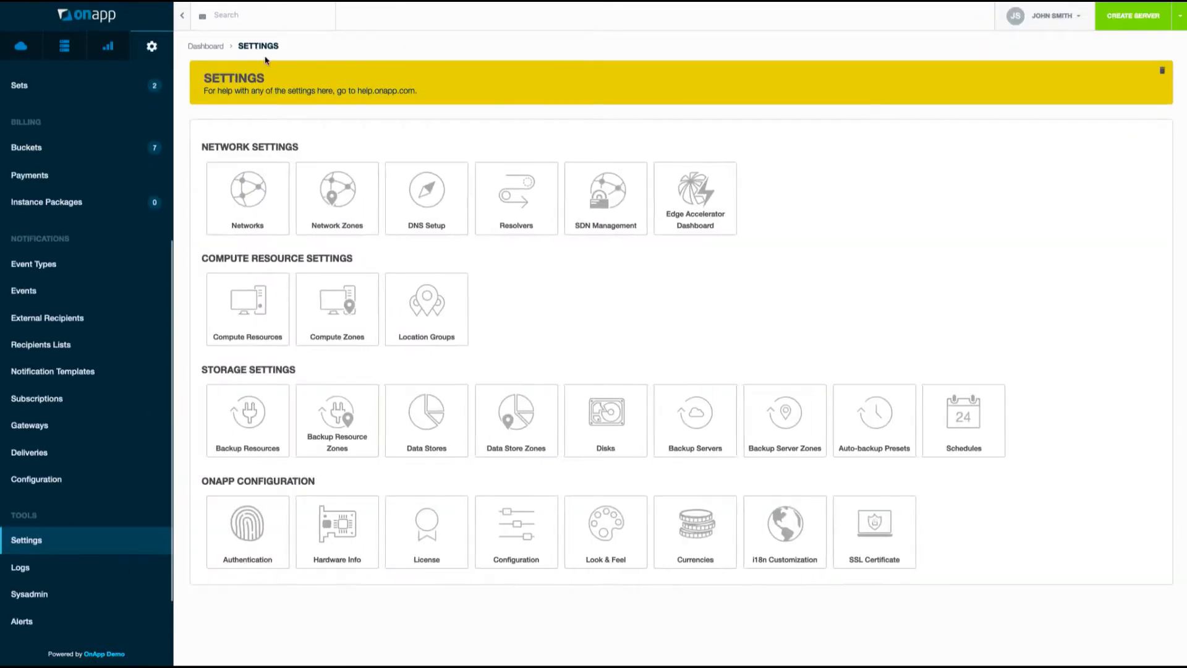
Start a new vcenter-type compute resource labelled vCenter Site B.
left_click(248, 316)
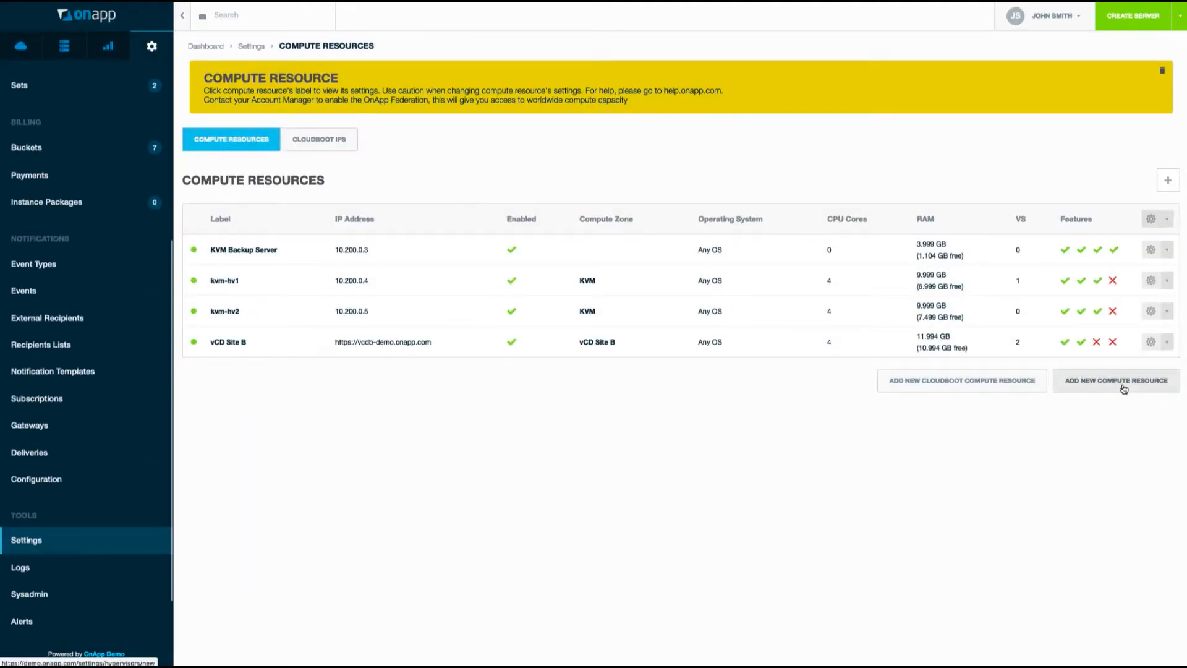
left_click(1124, 381)
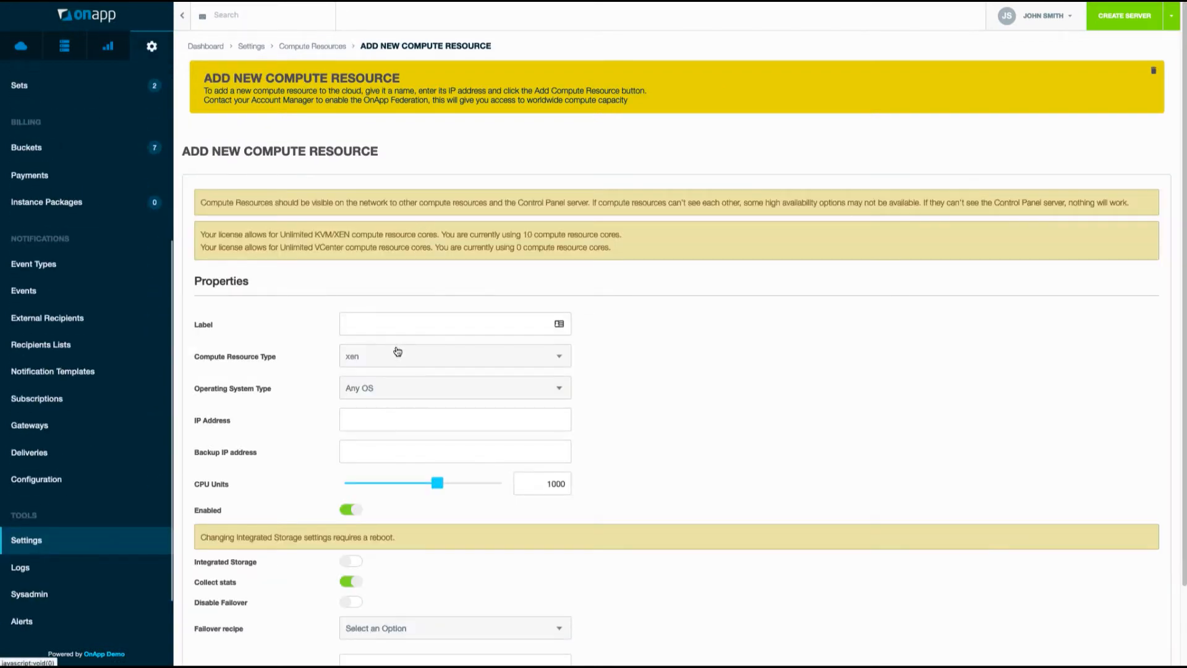
left_click(397, 351)
left_click(379, 456)
left_click(381, 325)
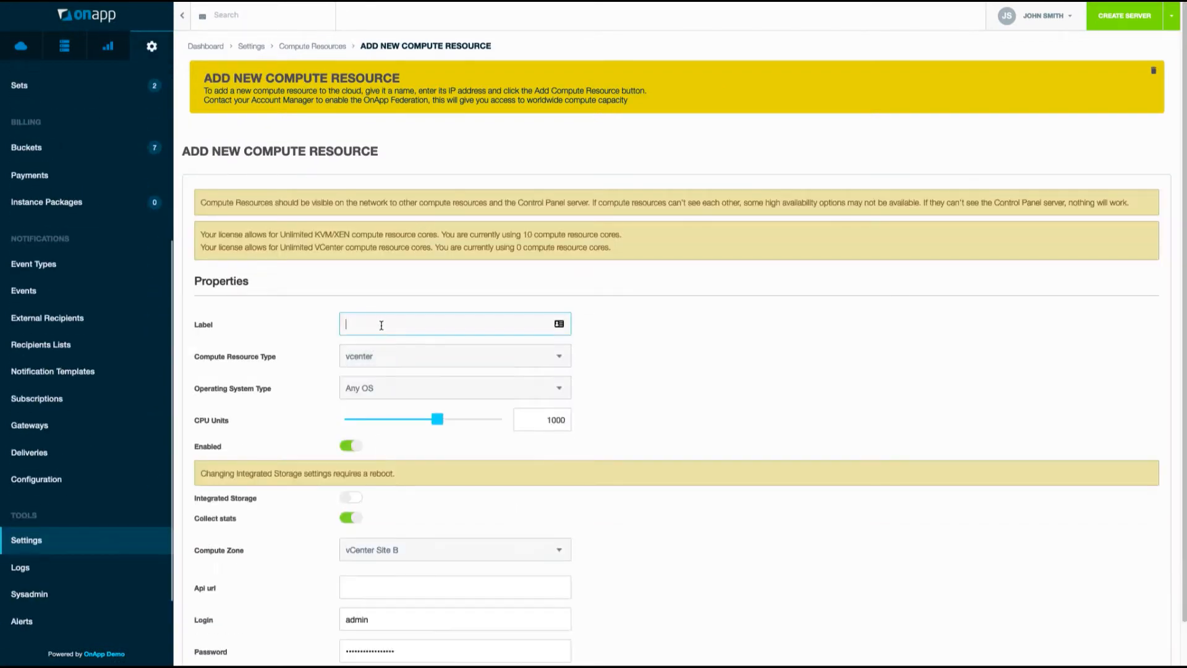
type("vCenter Site B")
scroll(449, 442, "down", 1)
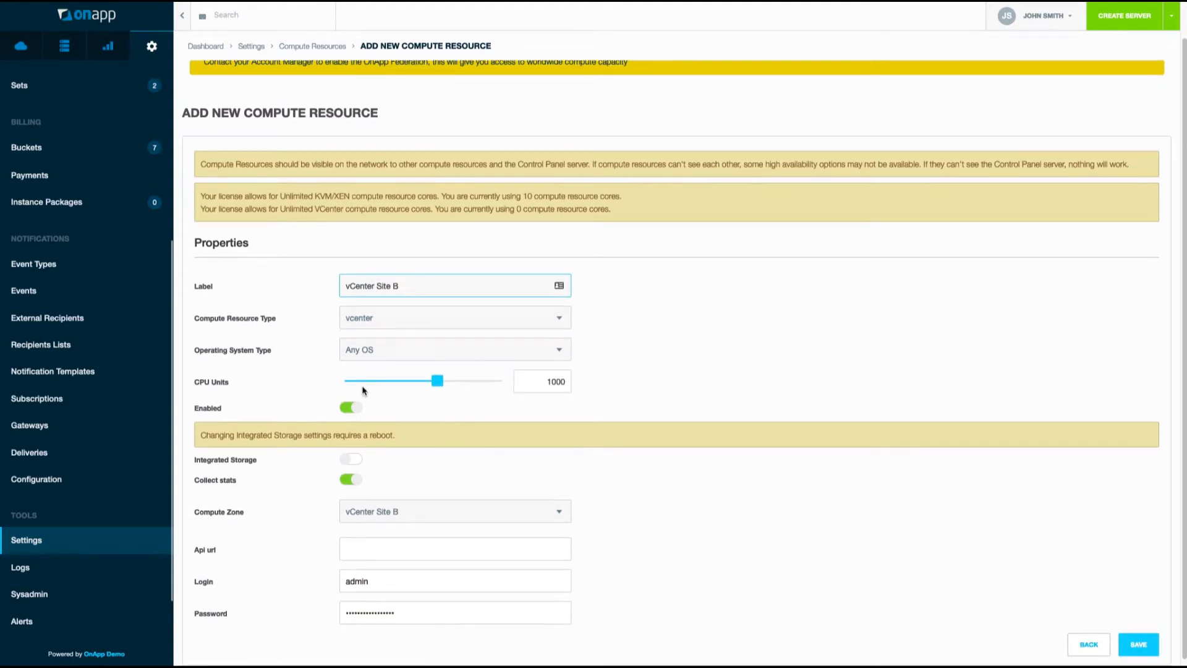
scroll(366, 417, "down", 1)
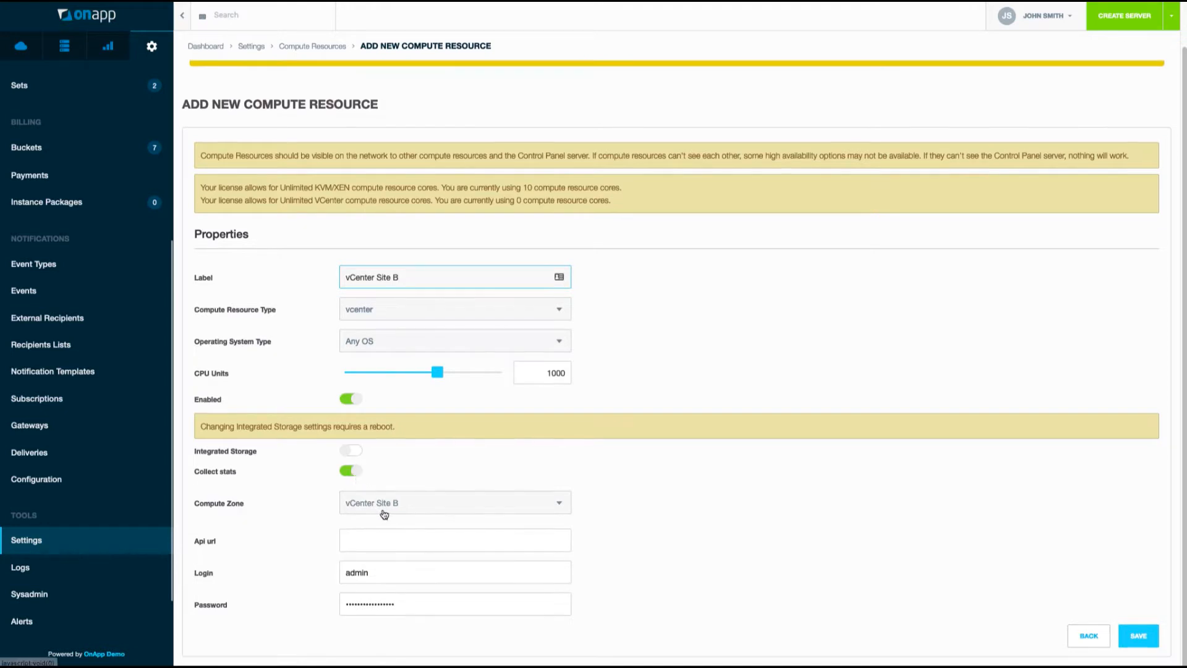
Enter API URL vcenterb.siteb.local, the vSphere administrator login and password, and save.
left_click(385, 542)
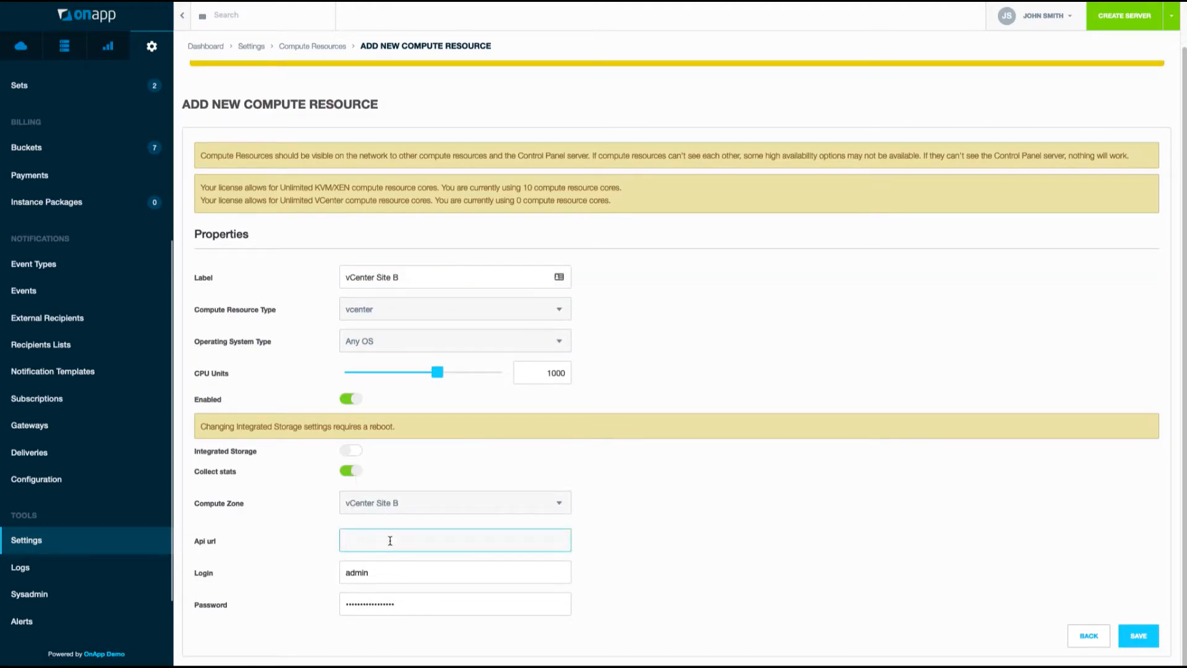
type("vce")
type("b.siteb.local")
left_click(427, 569)
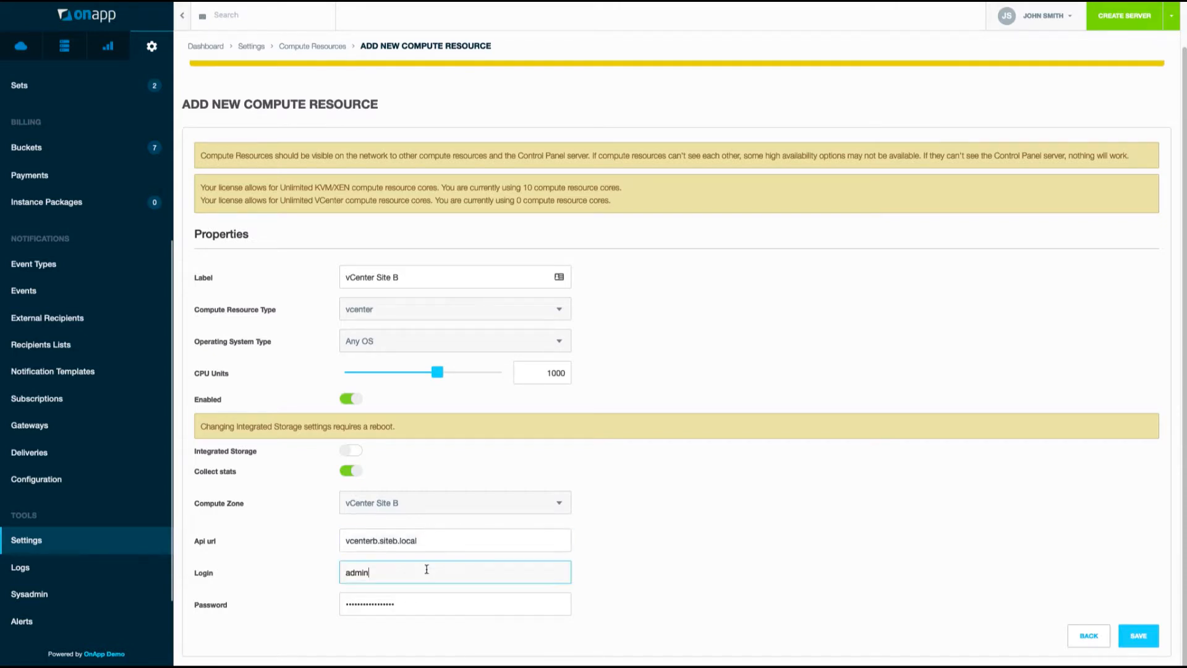
type("istrator")
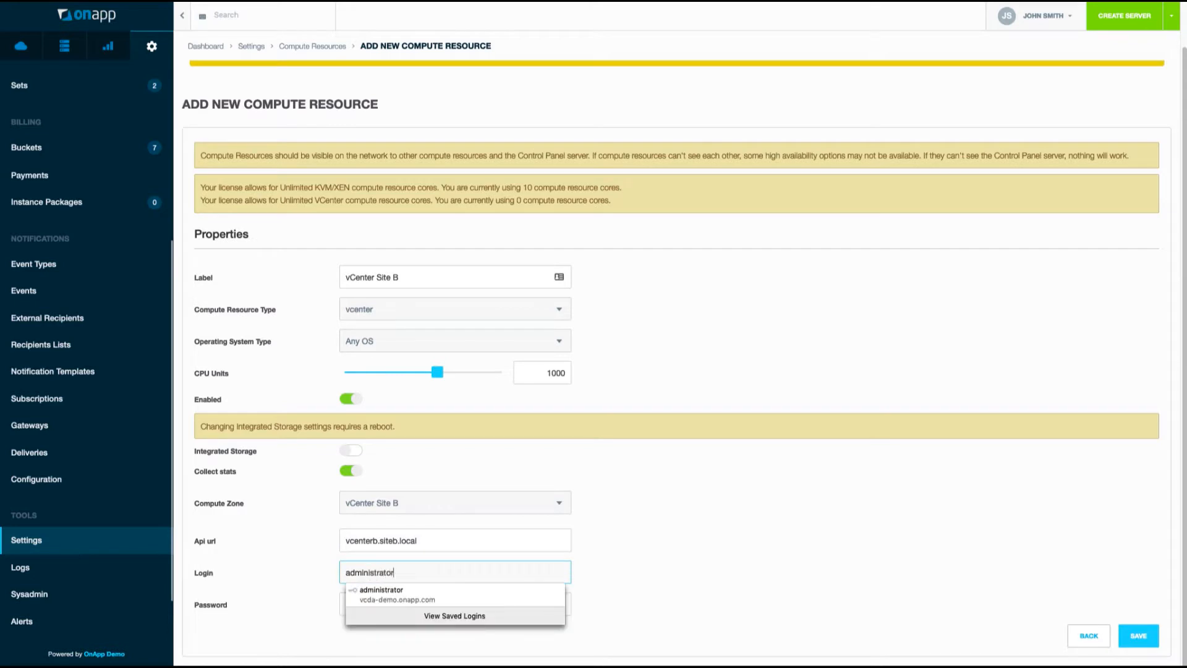
type("@vsphere.l")
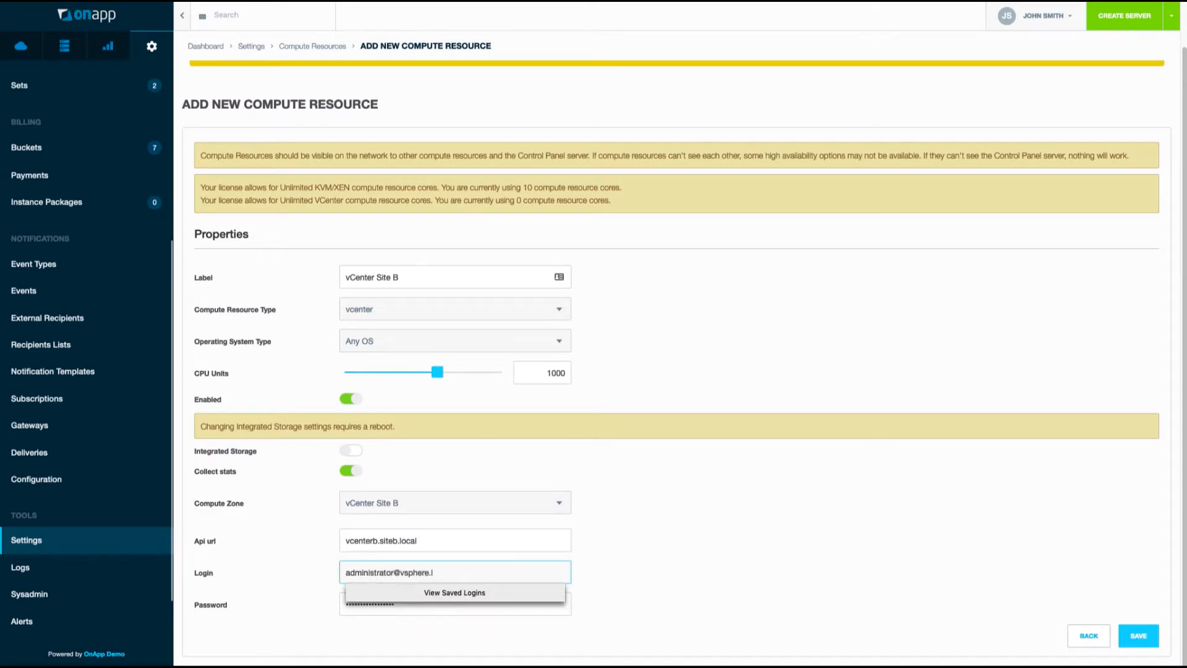
type("ocal")
key("Tab")
type("•")
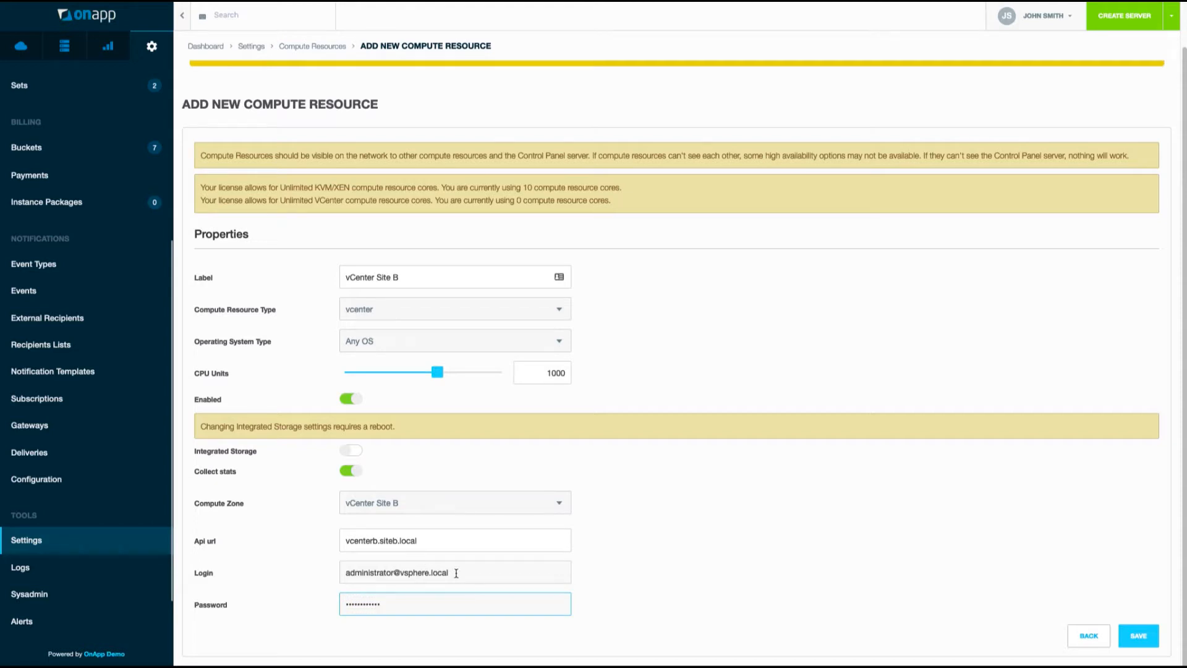
left_click(1143, 645)
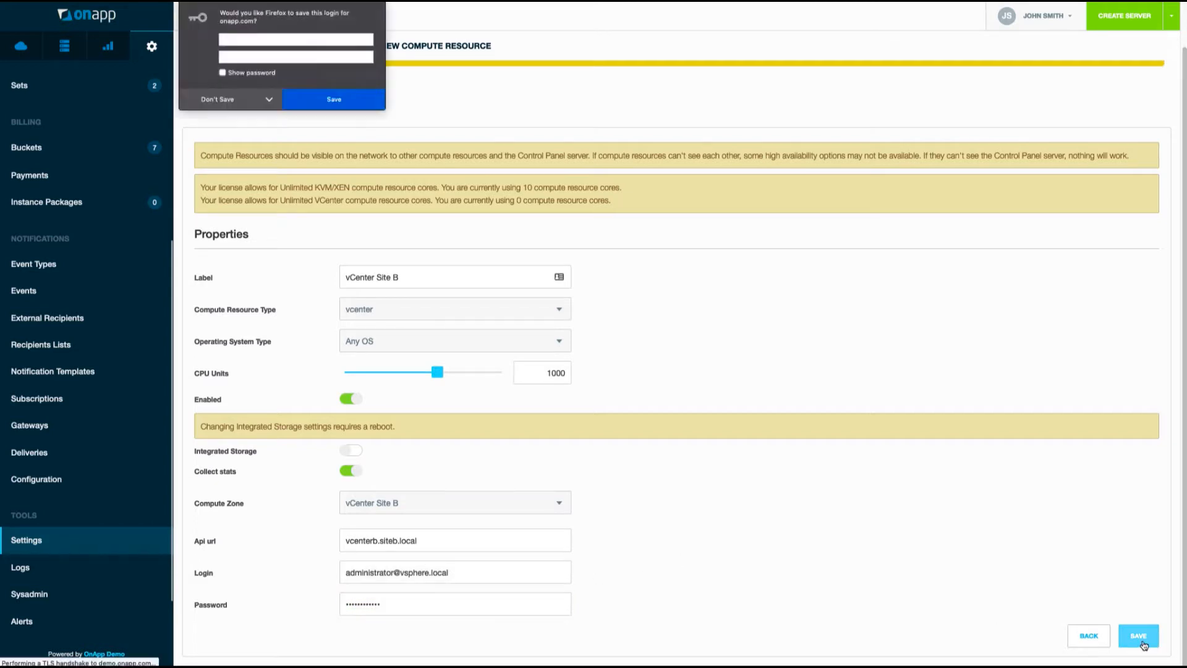
Decline the browser's password prompt and confirm the vCenter import log for vCenter Site B succeeded.
left_click(228, 103)
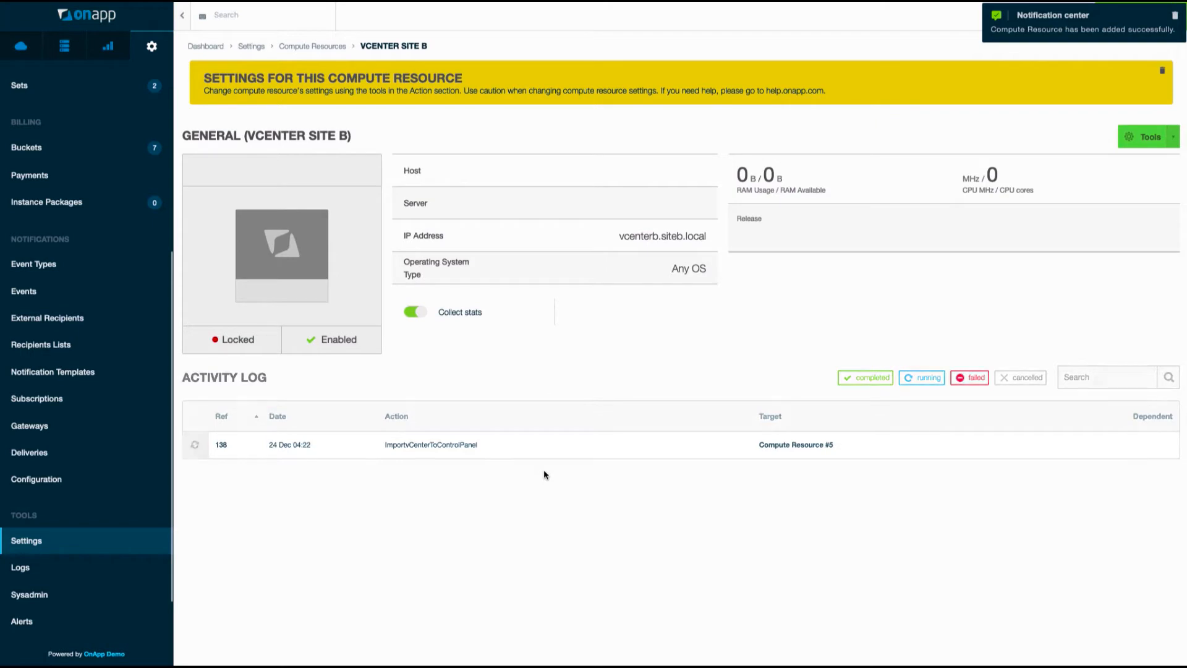
left_click(221, 445)
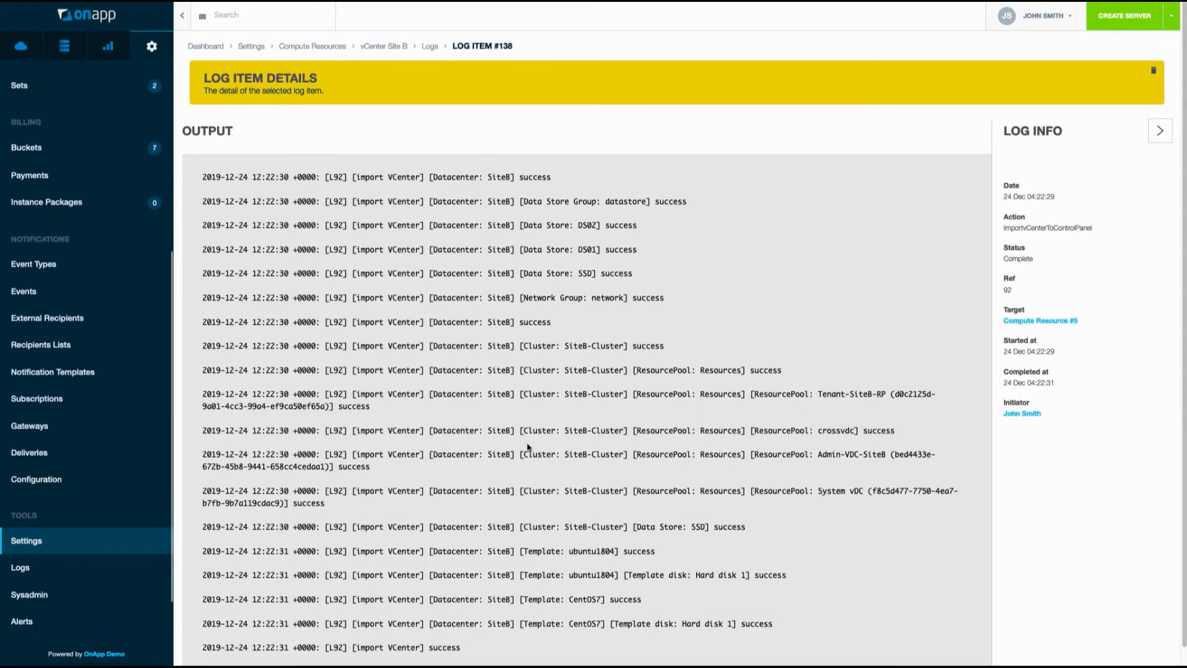
scroll(526, 442, "down", 1)
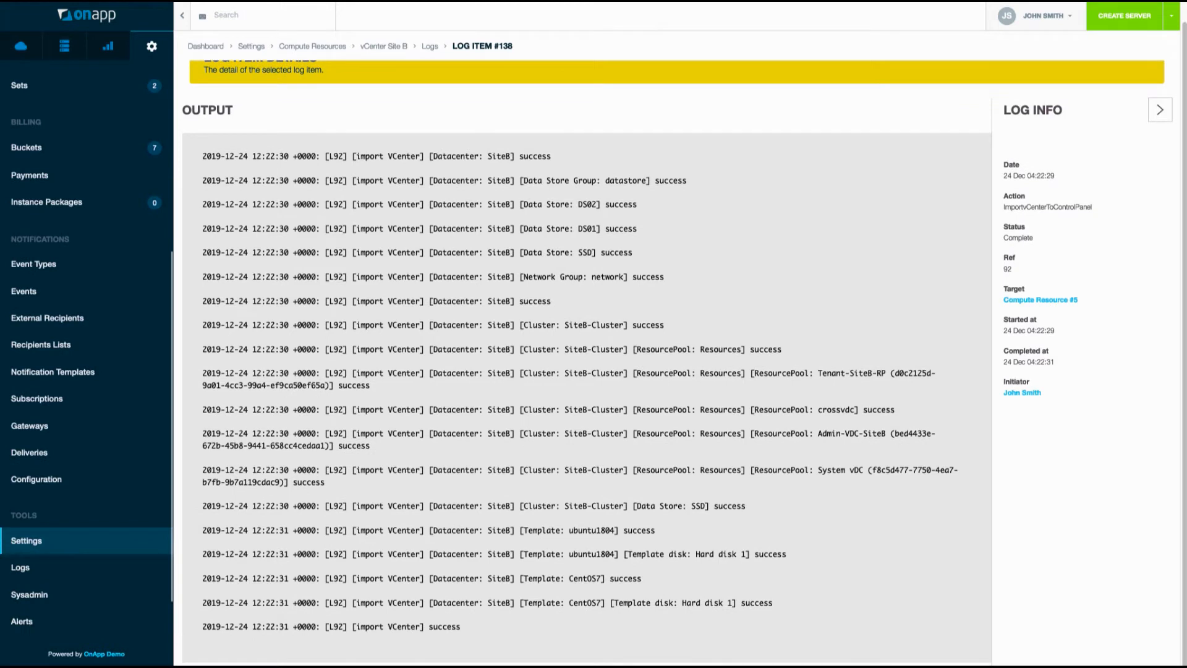
left_click(33, 1)
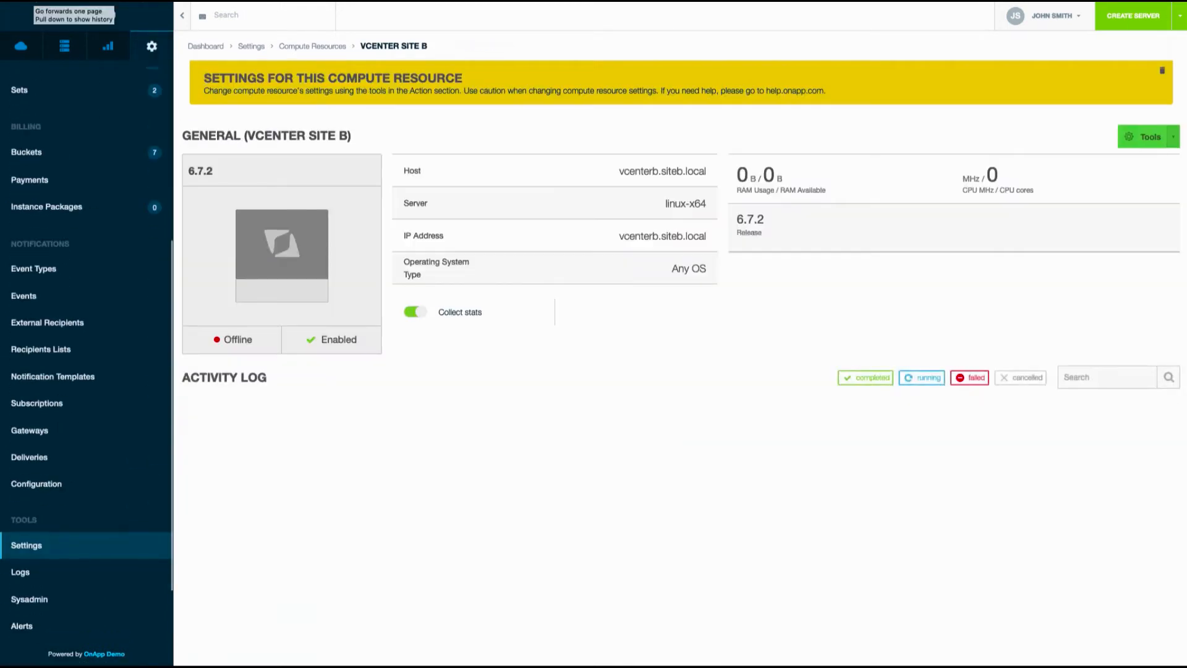
left_click(1150, 137)
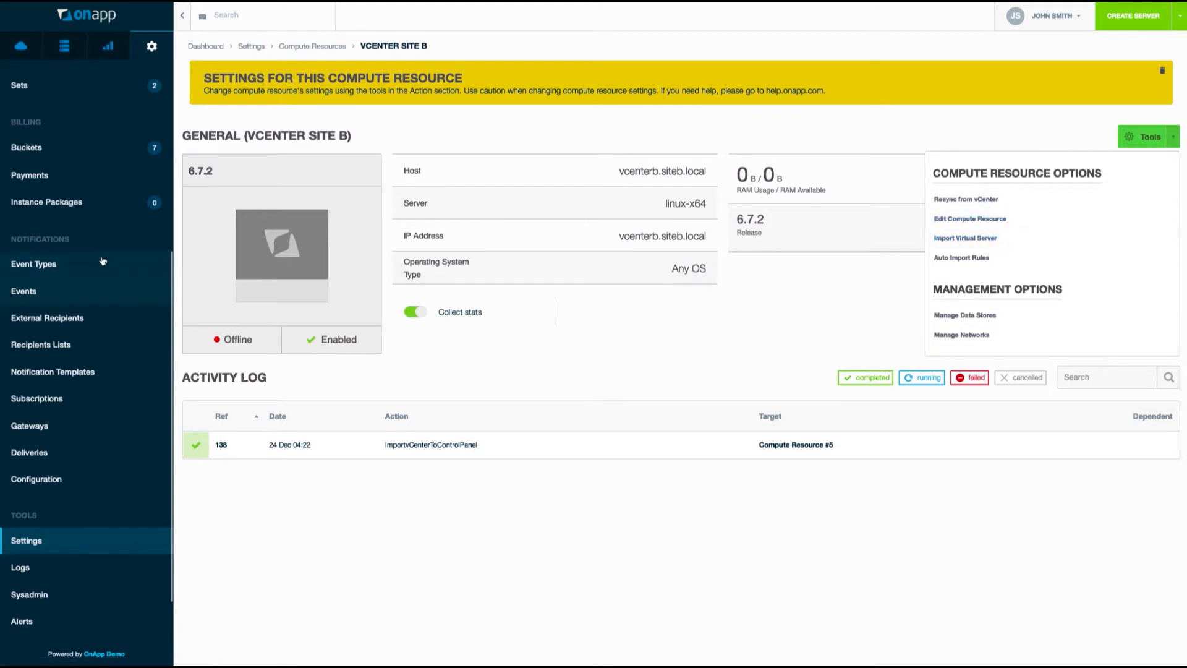
Open the vCenter Template List under Cloud > Templates, showing ubuntu1804 and CentOS7.
left_click(20, 45)
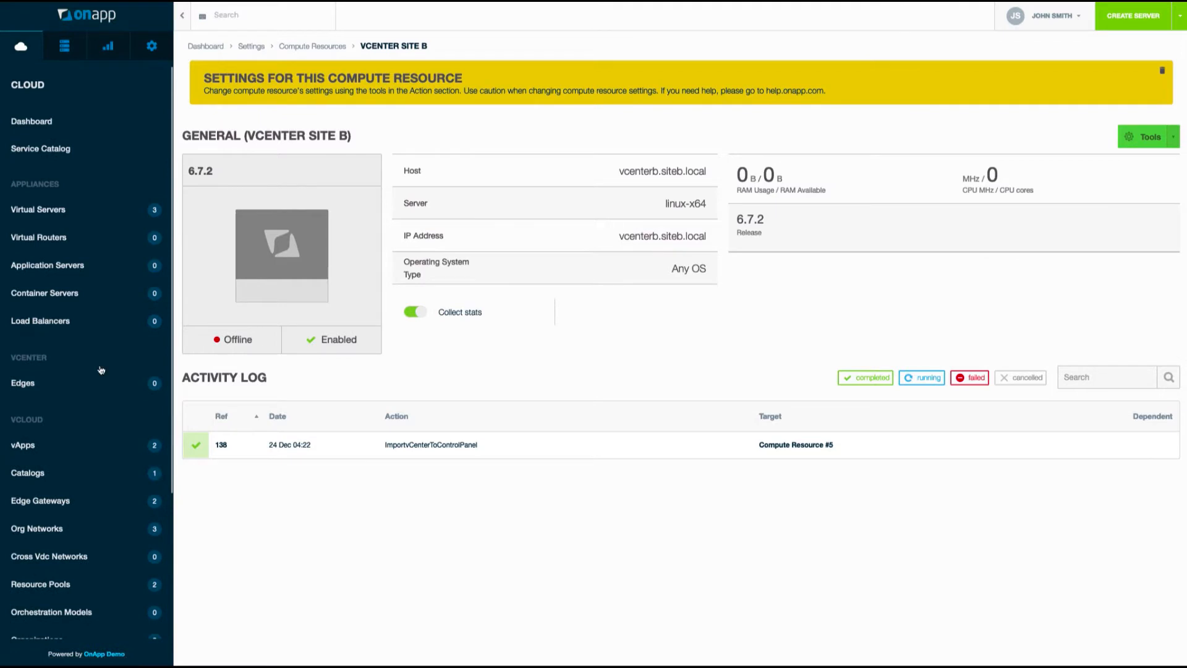
scroll(100, 369, "down", 4)
left_click(152, 45)
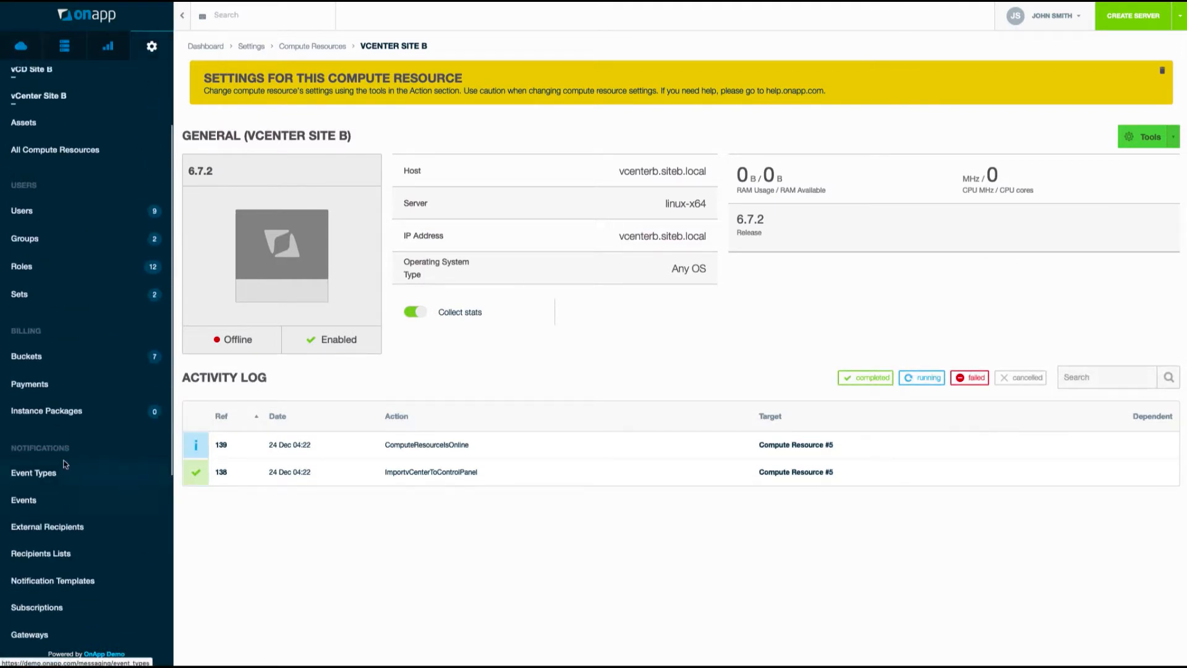
scroll(66, 453, "down", 5)
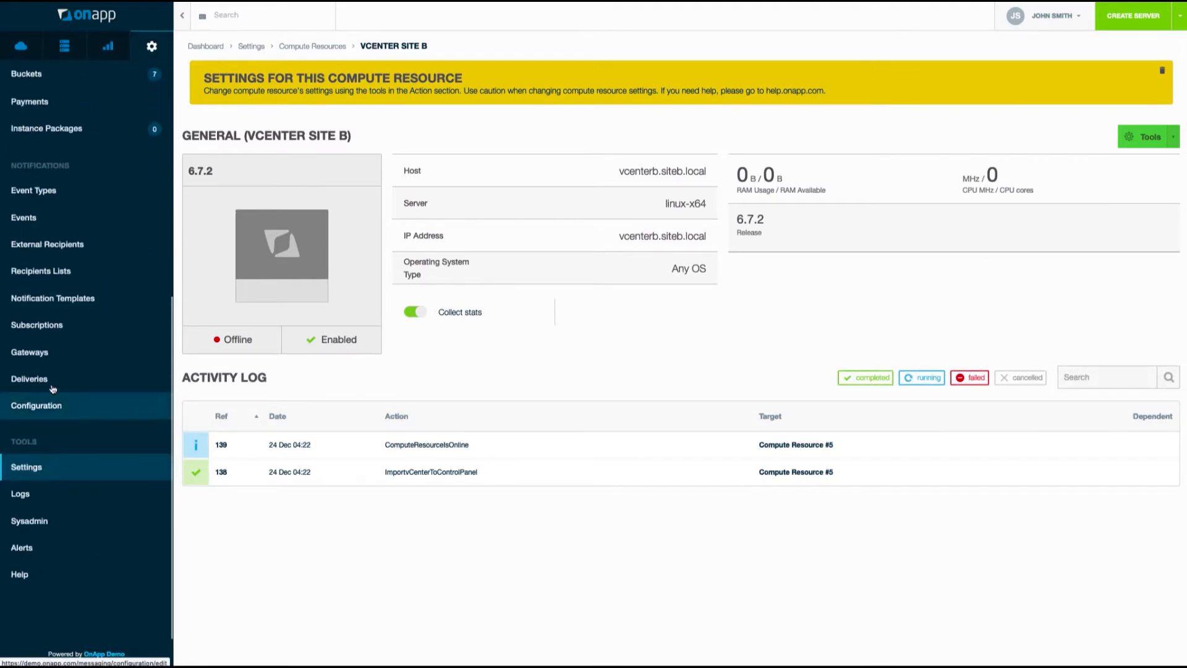
scroll(56, 403, "up", 2)
left_click(23, 54)
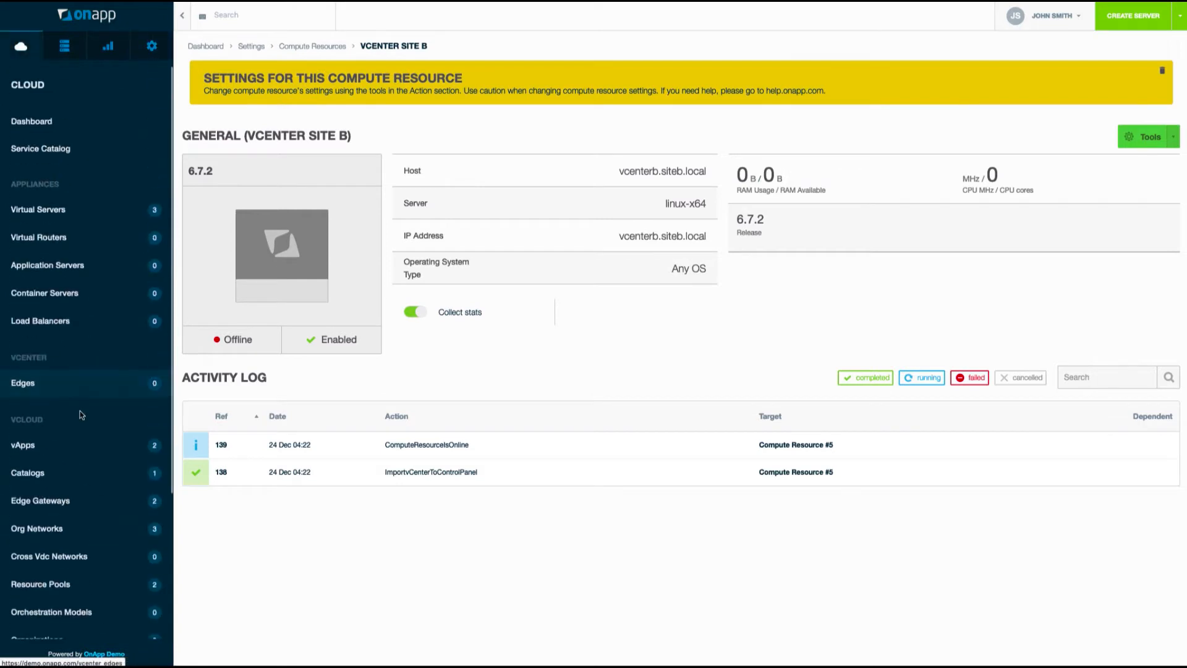
scroll(79, 410, "down", 4)
left_click(39, 525)
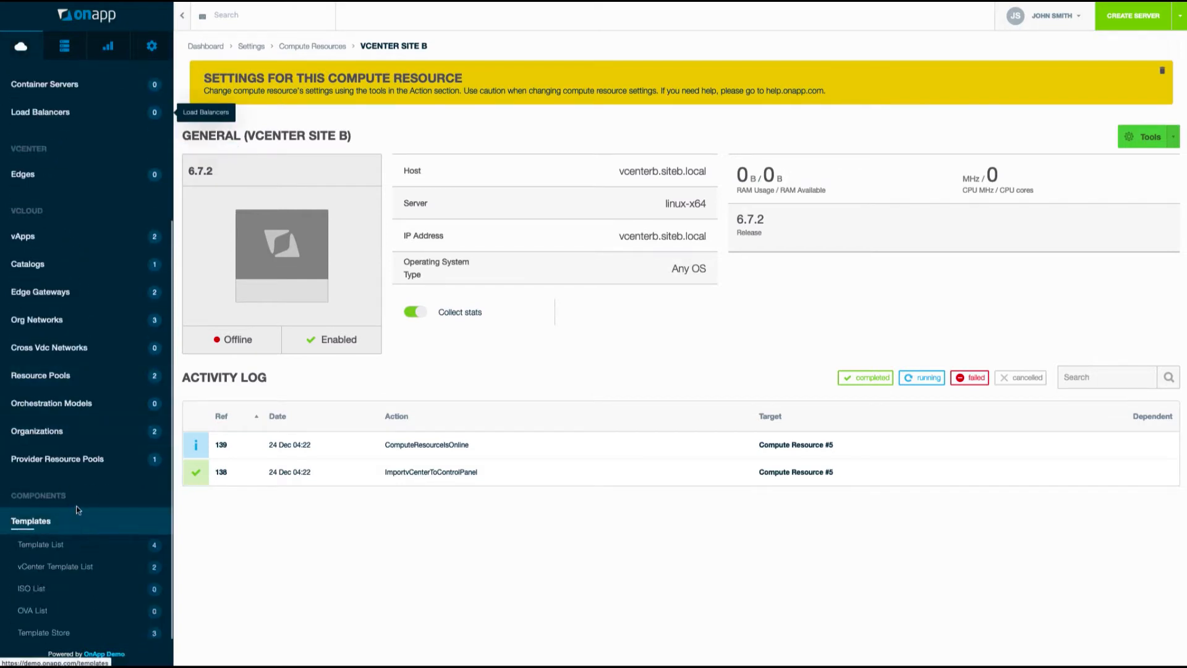
scroll(76, 505, "down", 3)
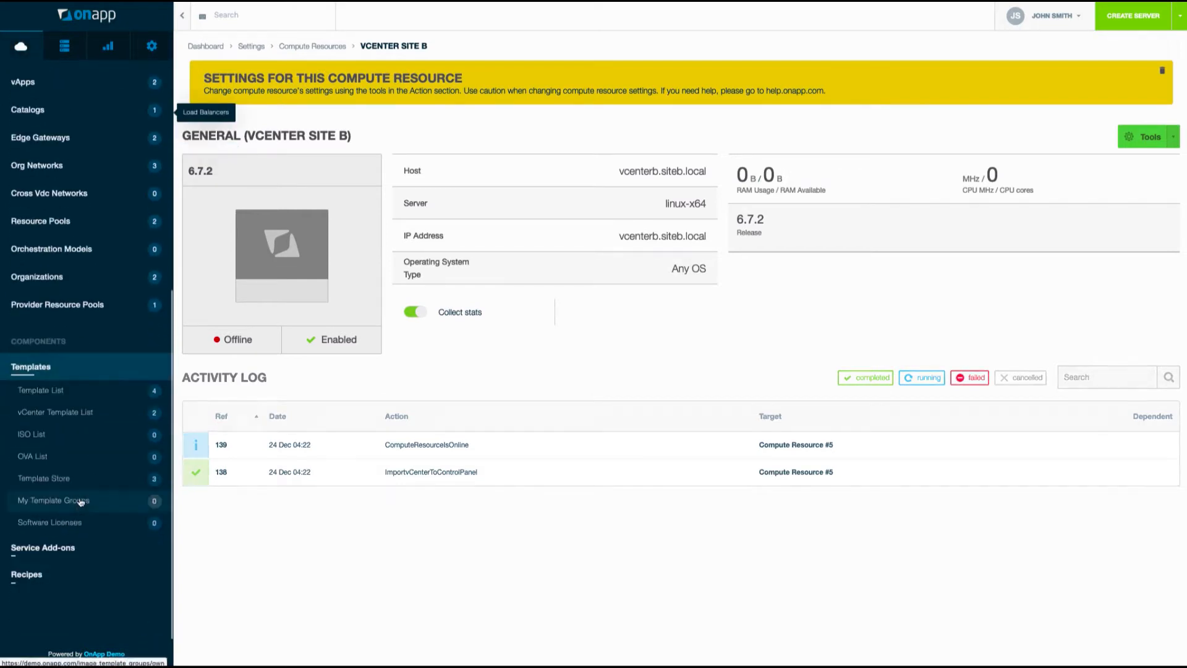
left_click(73, 415)
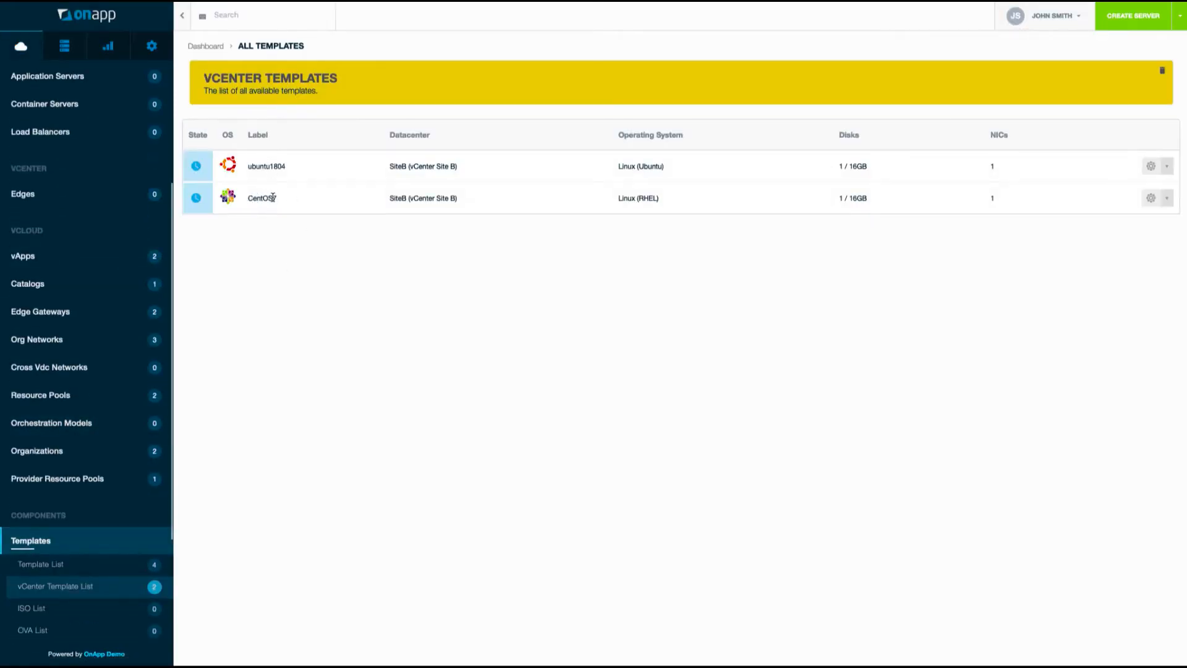
Set the CentOS7 template's initial username to root with a new password.
left_click(1152, 199)
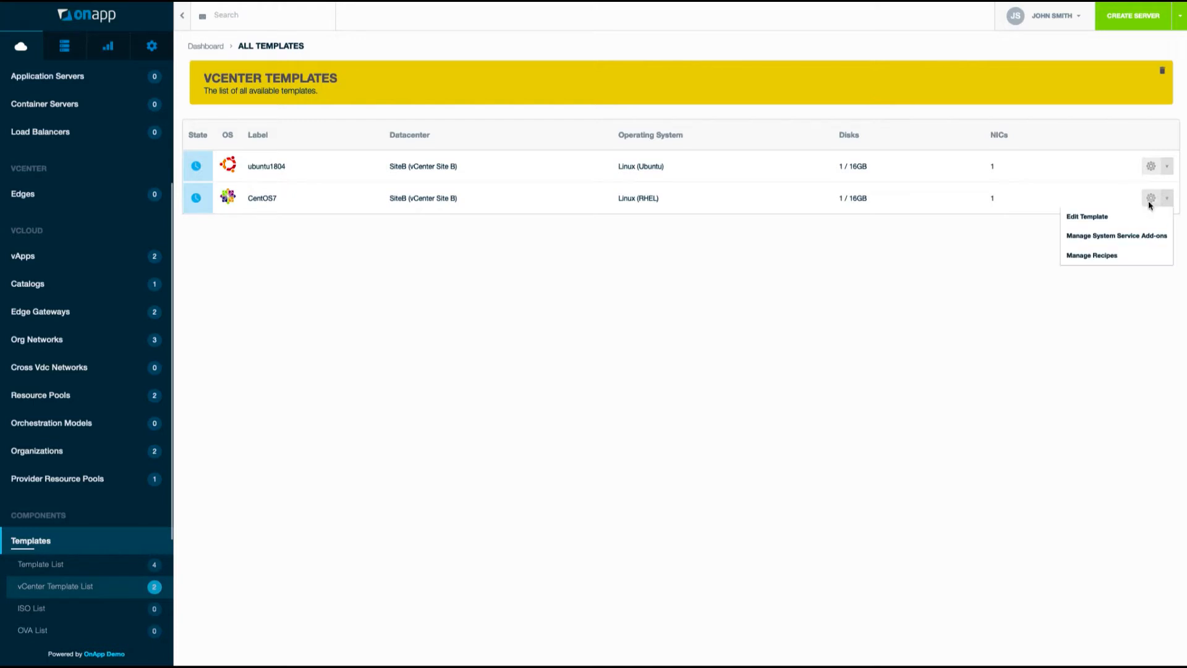
left_click(1100, 218)
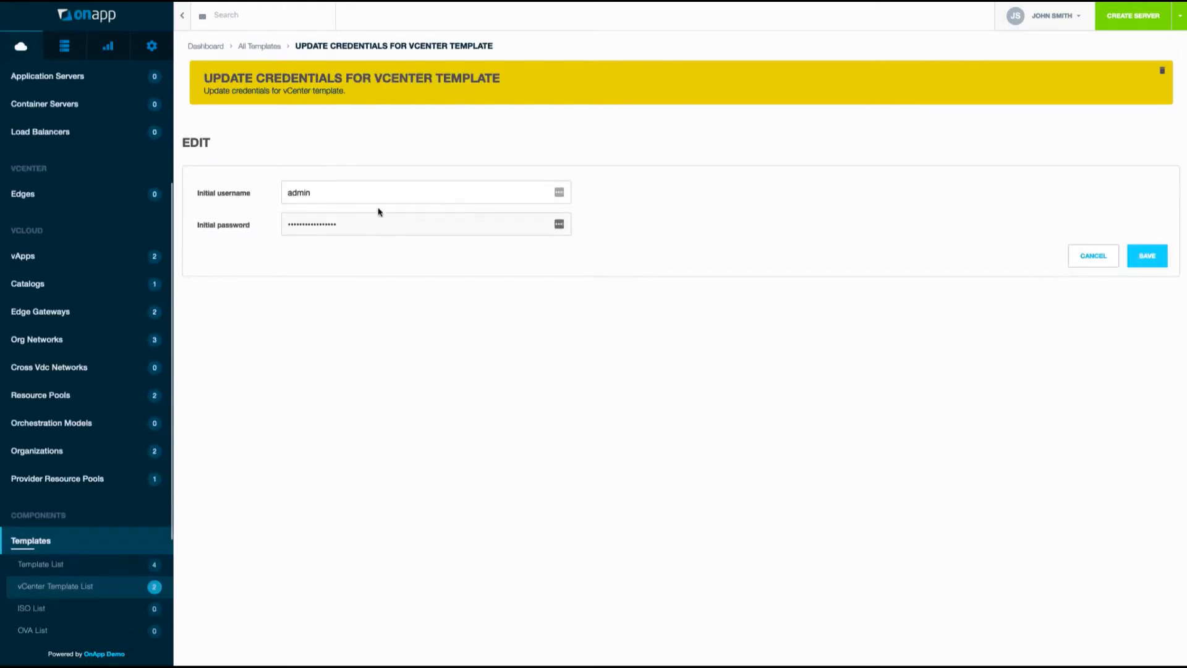
double_click(353, 193)
type("root")
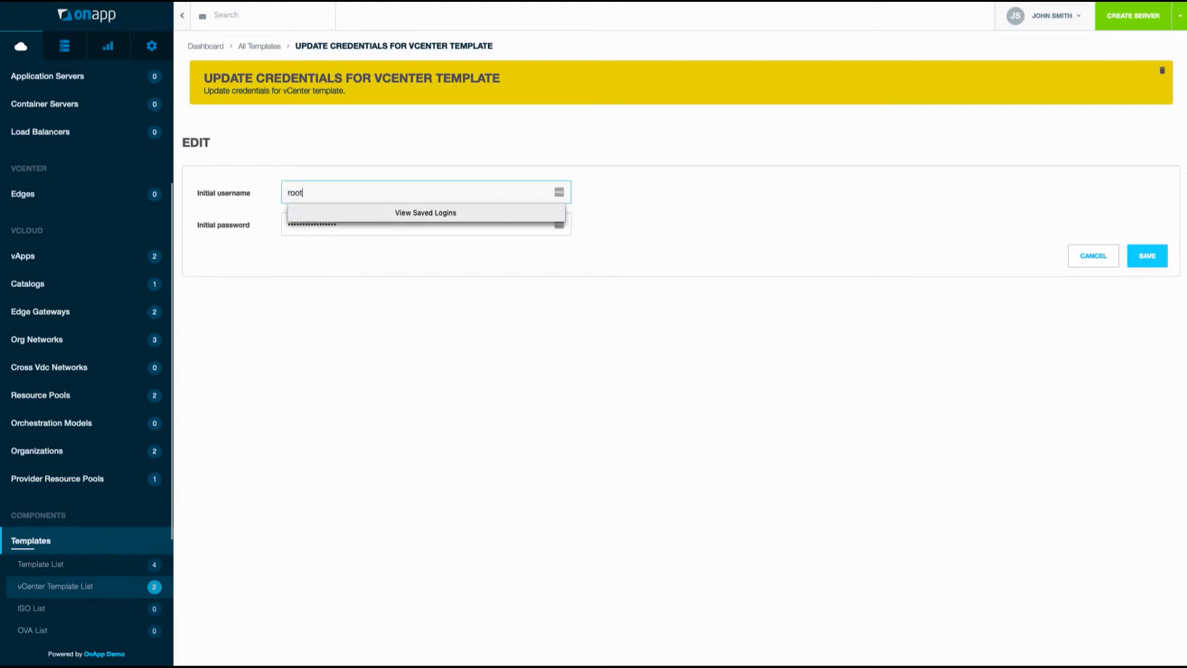
key("Tab")
type("p")
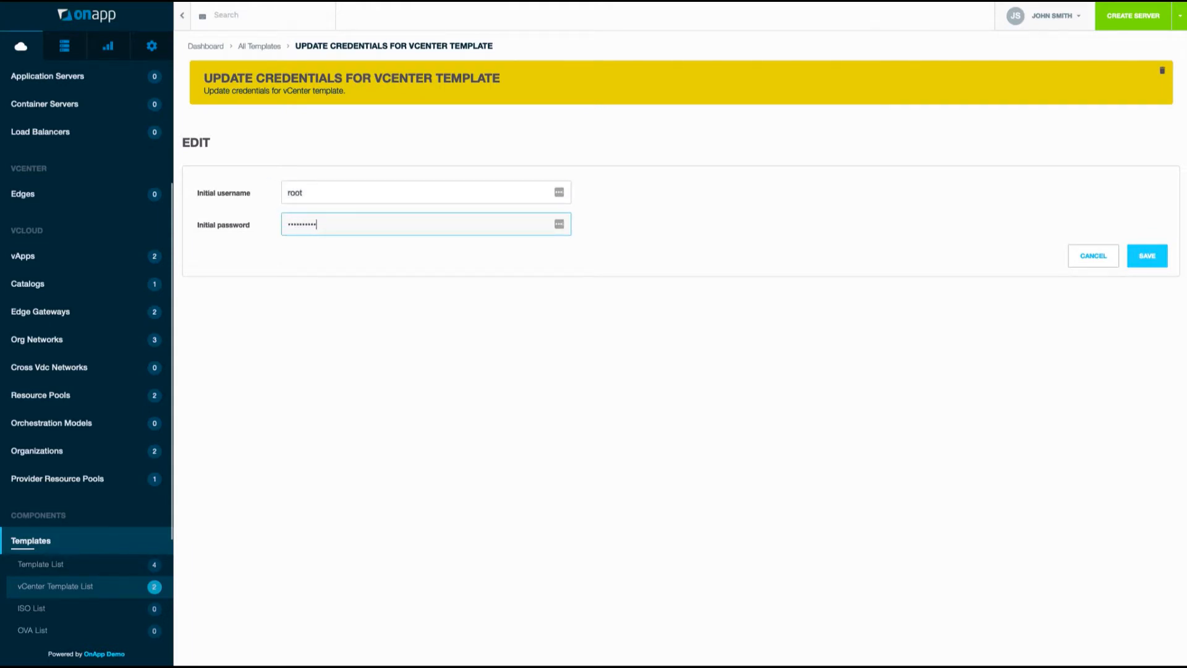
left_click(1153, 262)
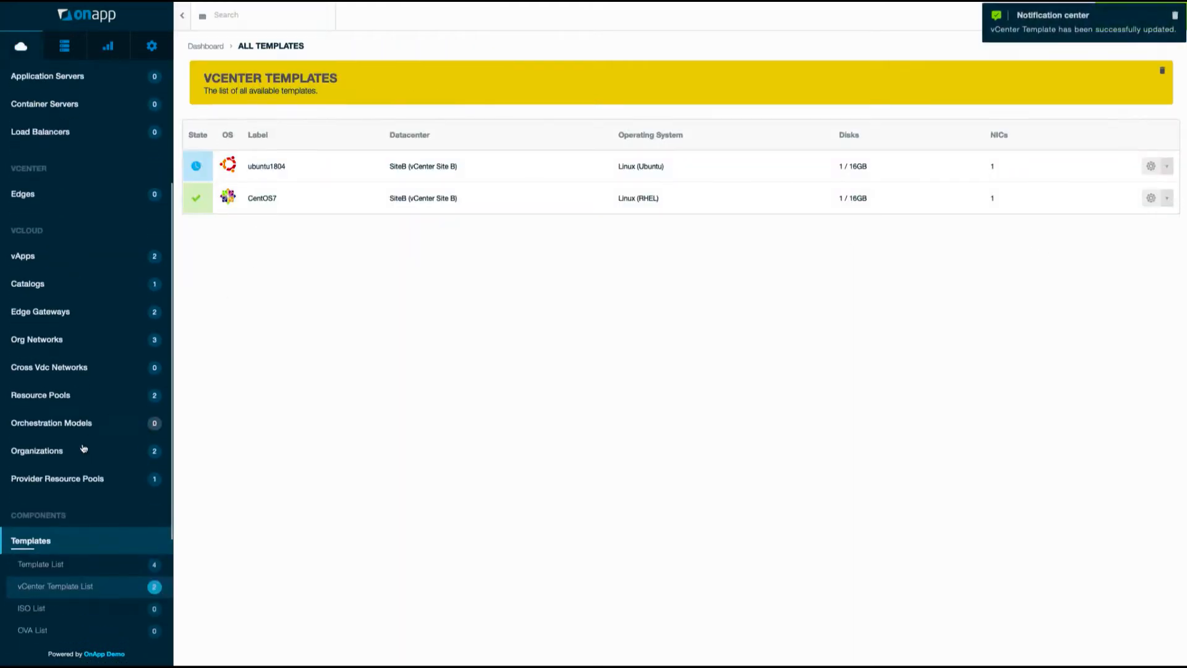
scroll(61, 616, "down", 1)
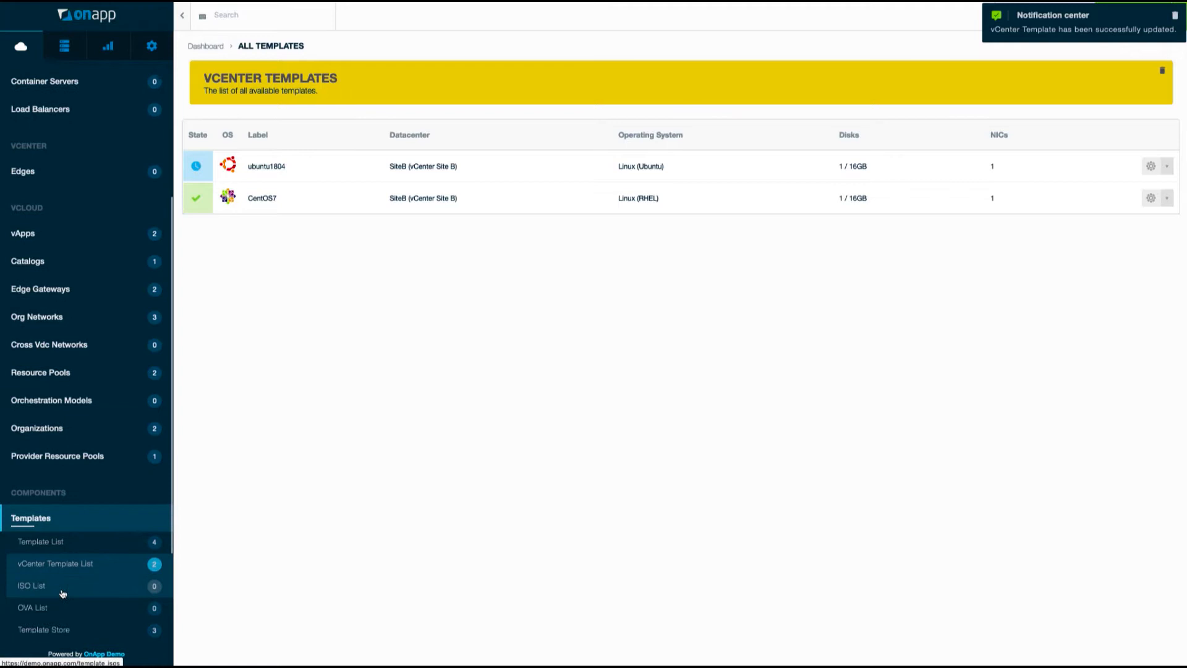
Create a Template Store group labelled 'vCenter Templates'.
left_click(61, 630)
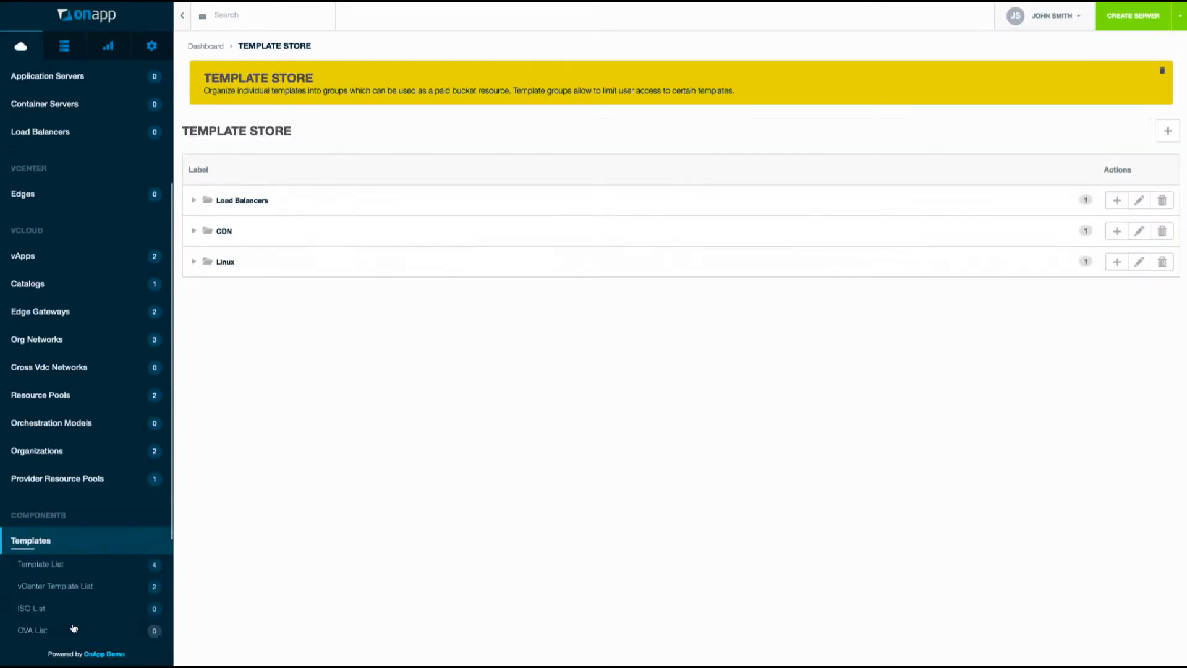
left_click(1168, 141)
left_click(306, 219)
type("vCe")
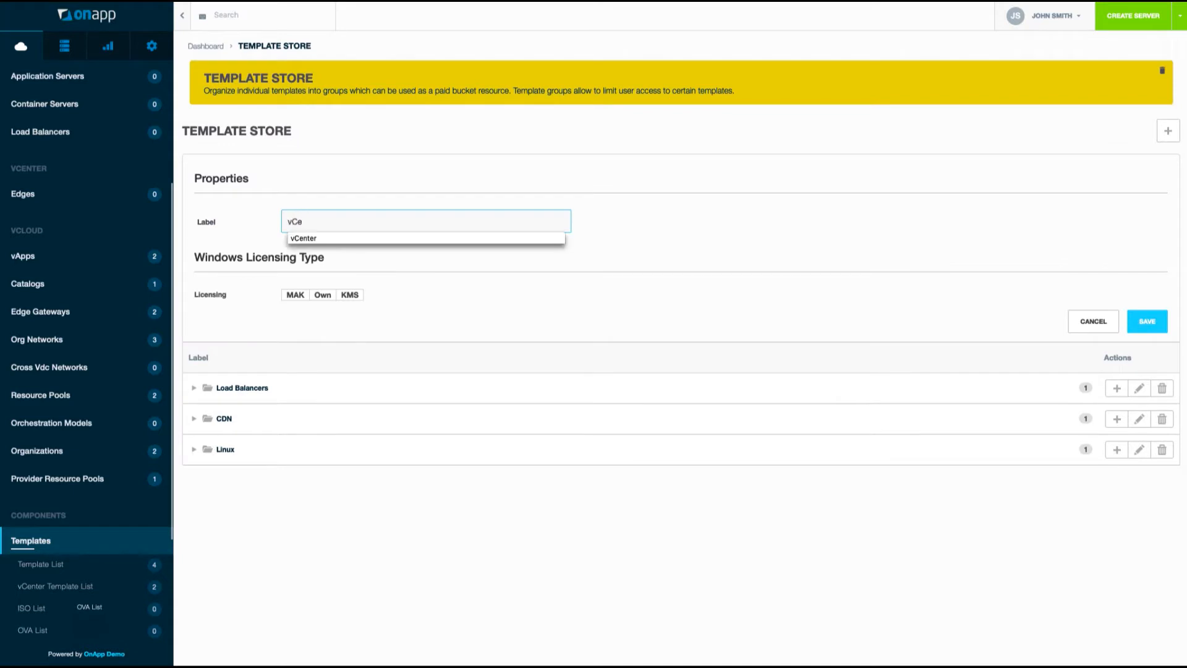
type("nter Templates")
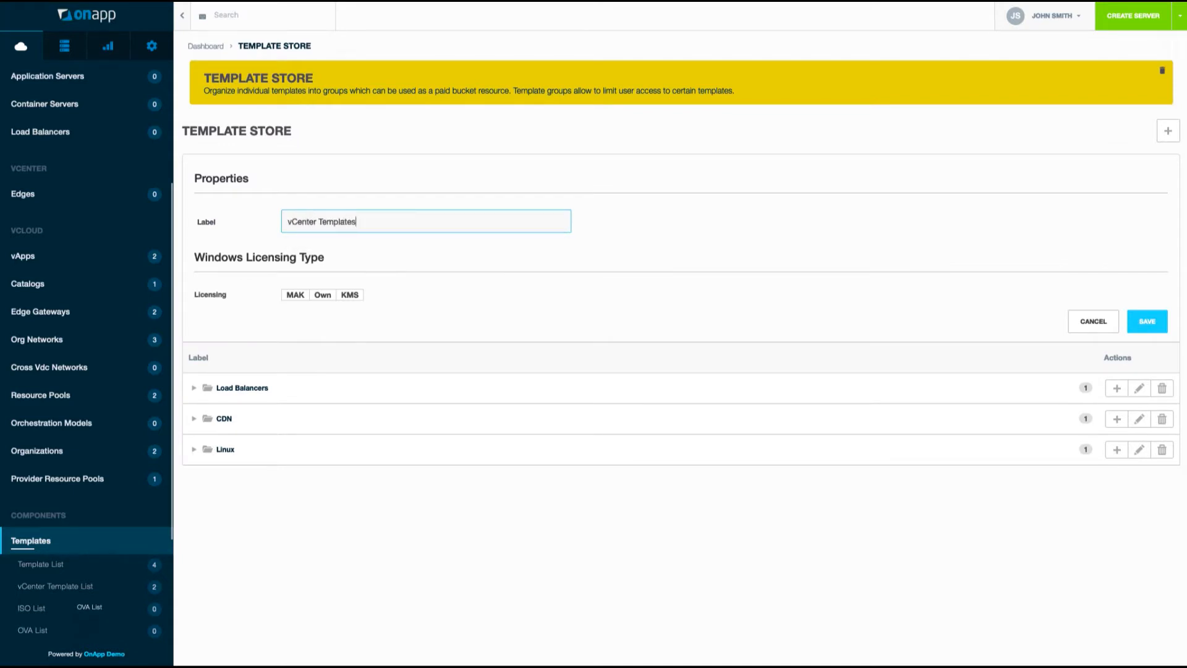
left_click(1151, 324)
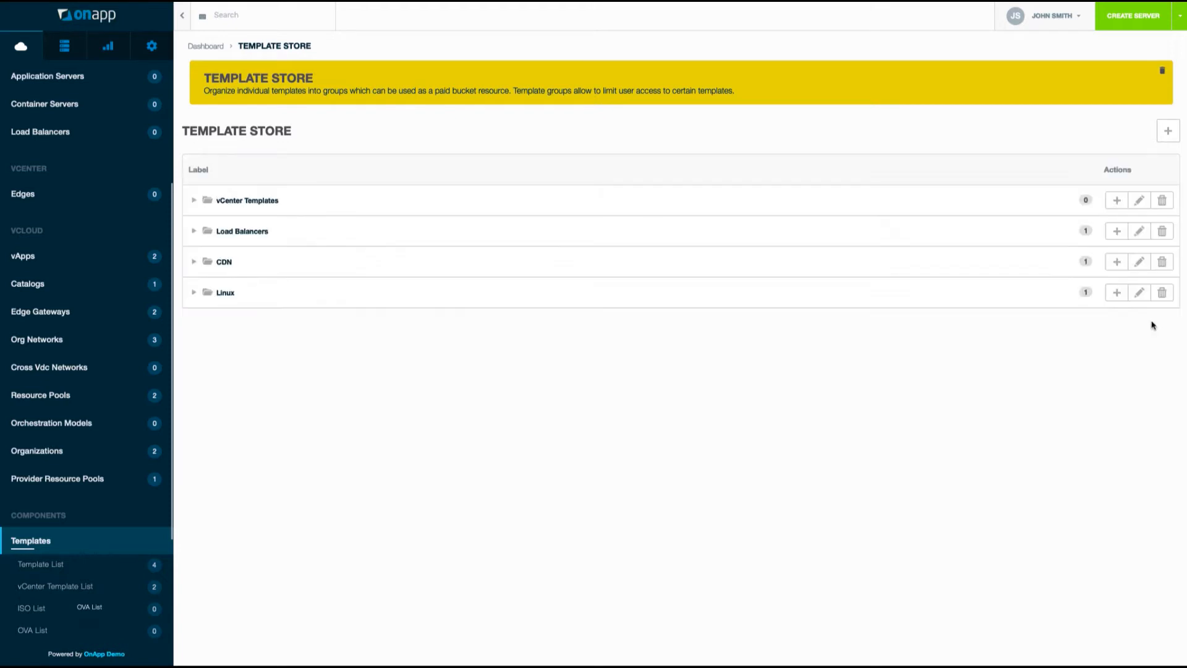
Add the CentOS7 vCenter template to the vCenter Templates group.
left_click(226, 203)
left_click(1117, 200)
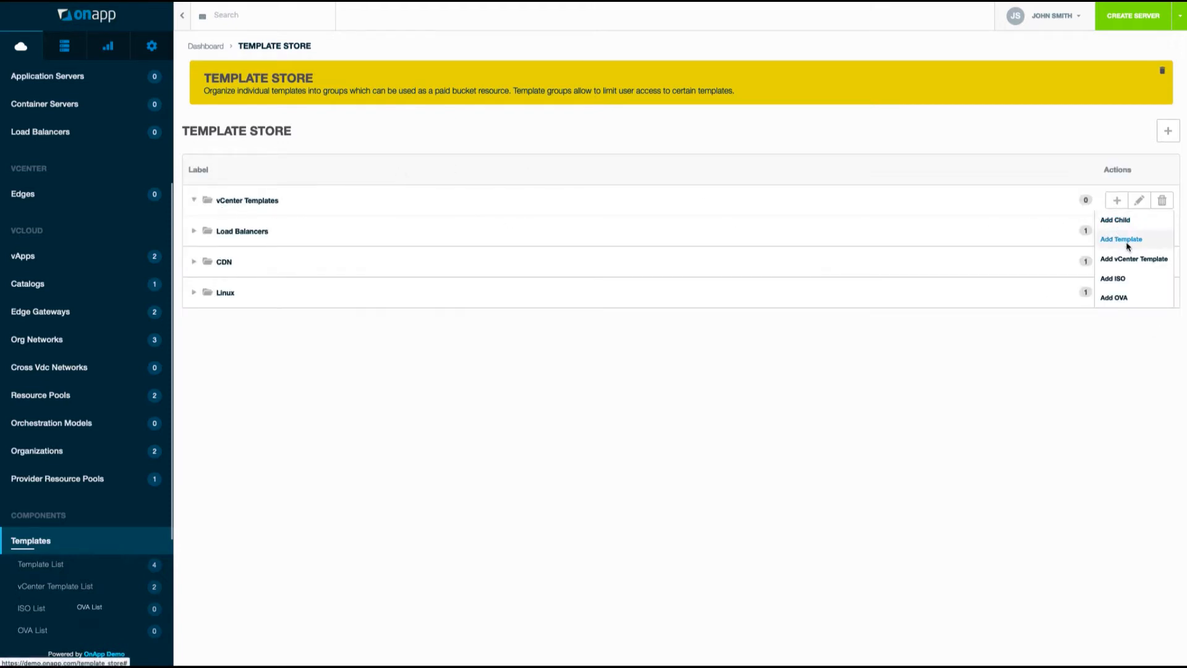
left_click(1125, 242)
left_click(1054, 362)
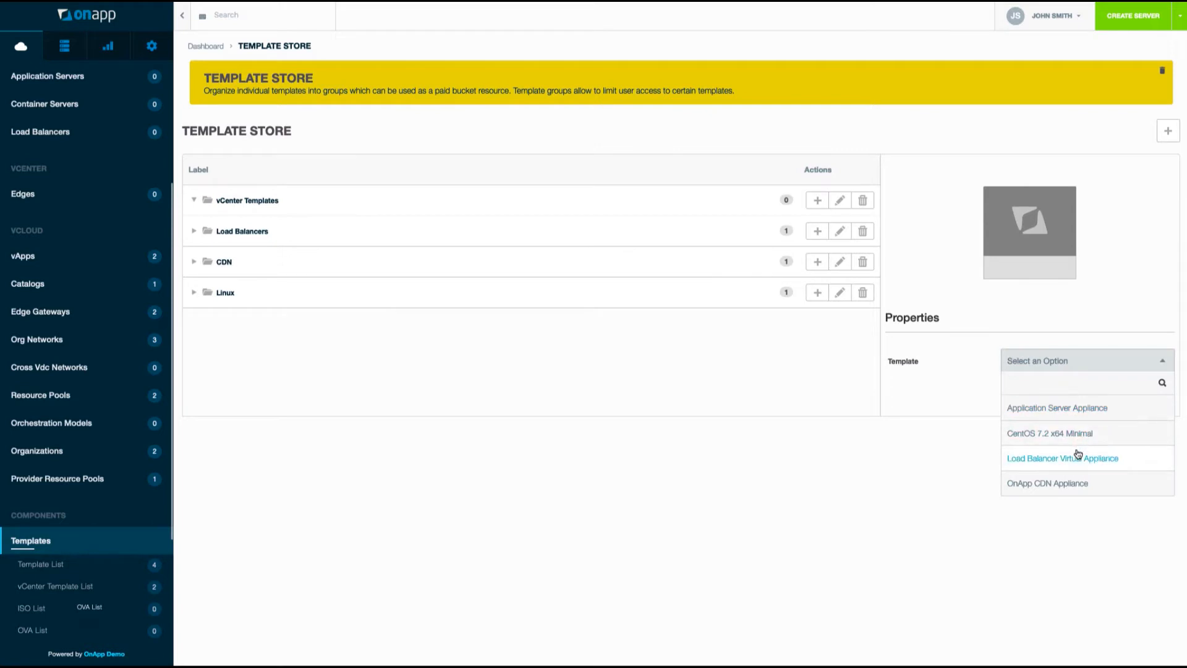
left_click(1092, 353)
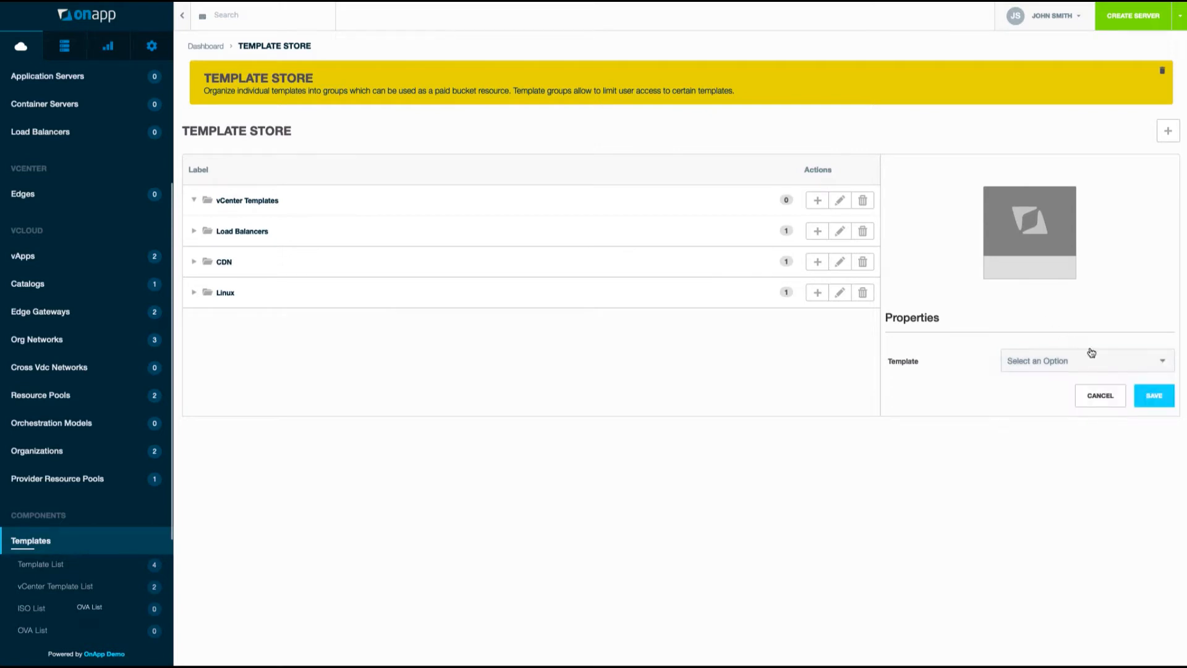
left_click(1096, 399)
left_click(1116, 201)
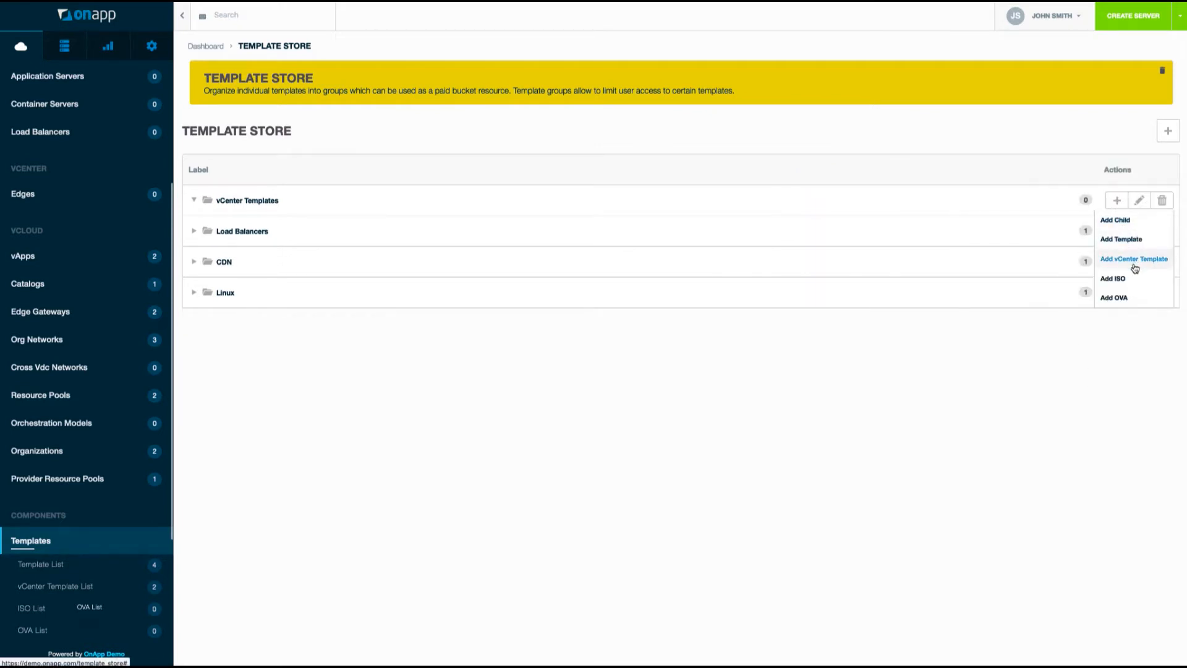
left_click(1126, 257)
left_click(1088, 361)
left_click(1085, 405)
left_click(1154, 392)
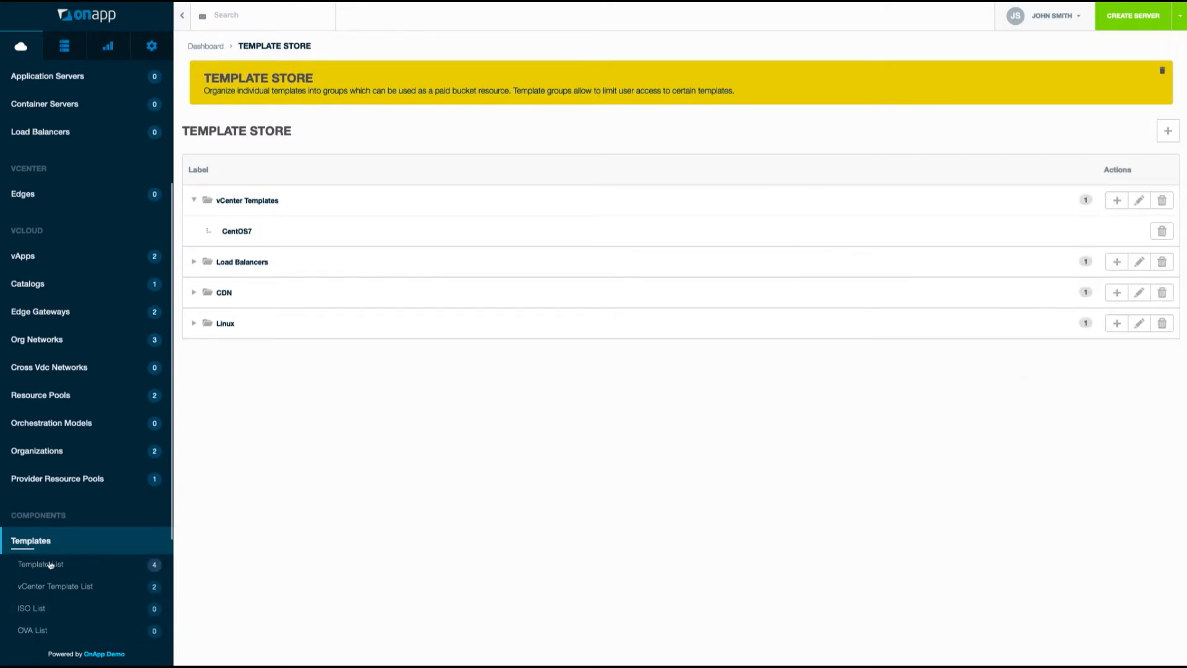
left_click(151, 46)
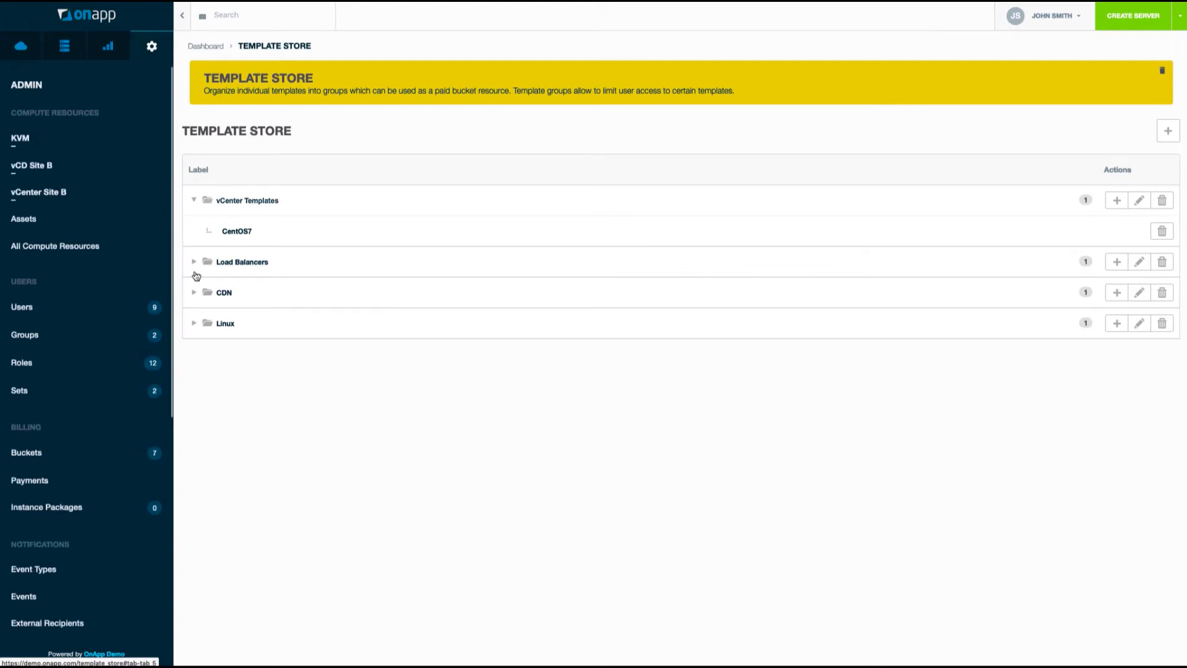
Create a billing bucket labelled vCenter, priced at $0.00.
left_click(68, 461)
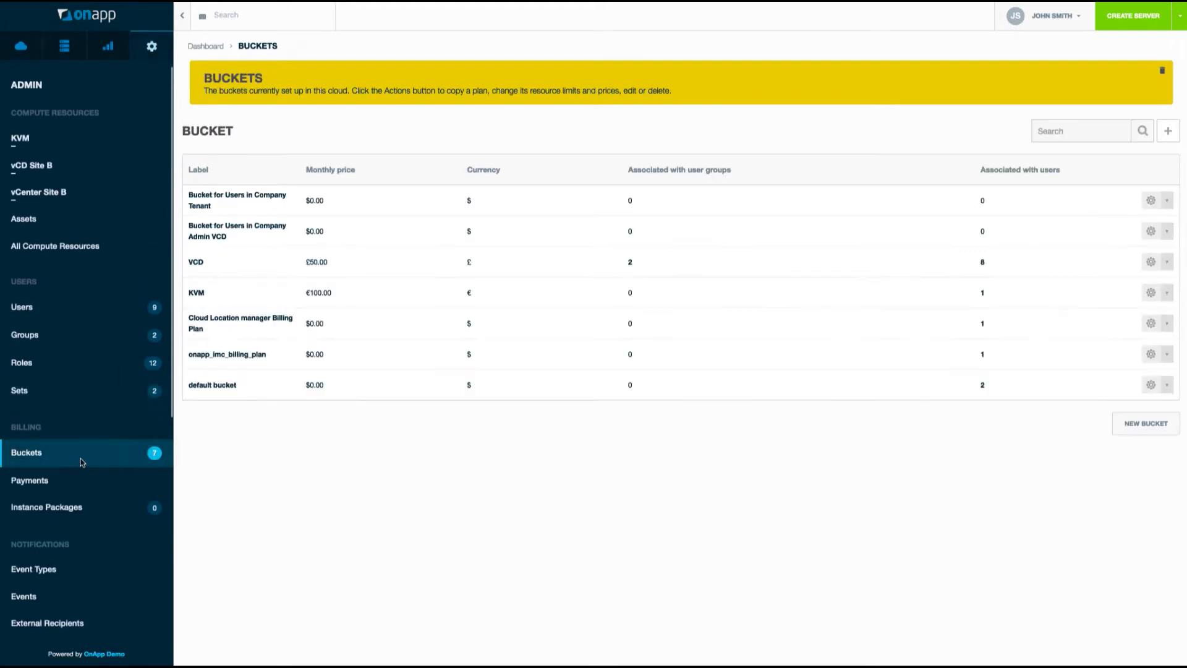
left_click(1146, 423)
left_click(429, 219)
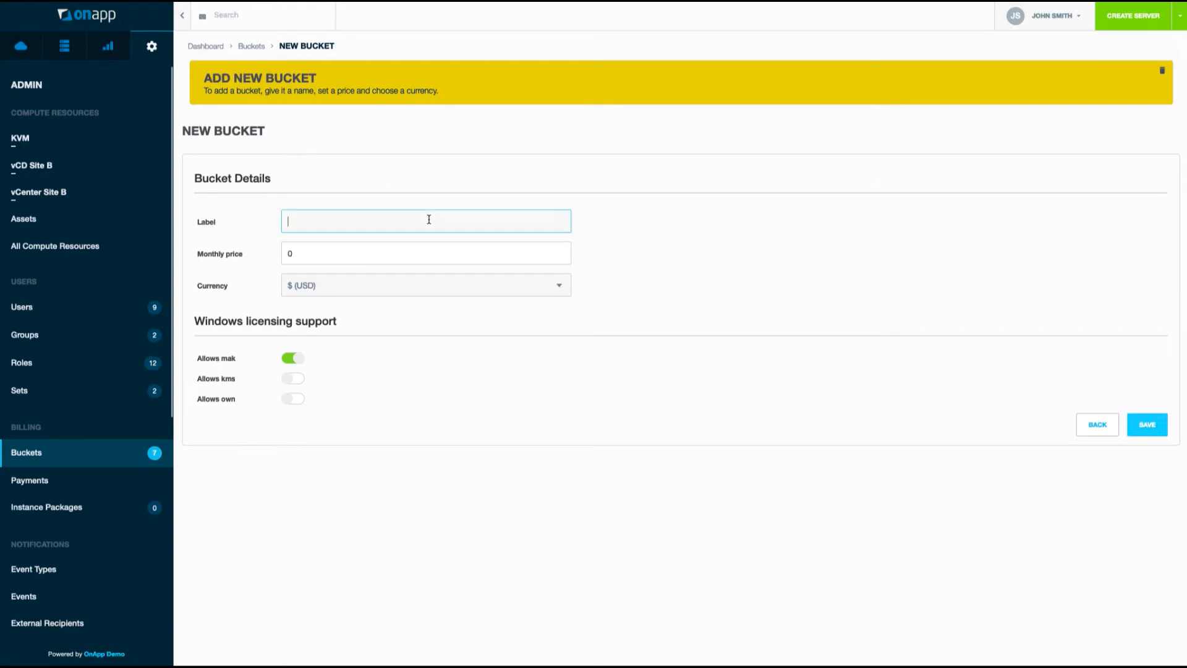
type("vCenter")
left_click(1155, 426)
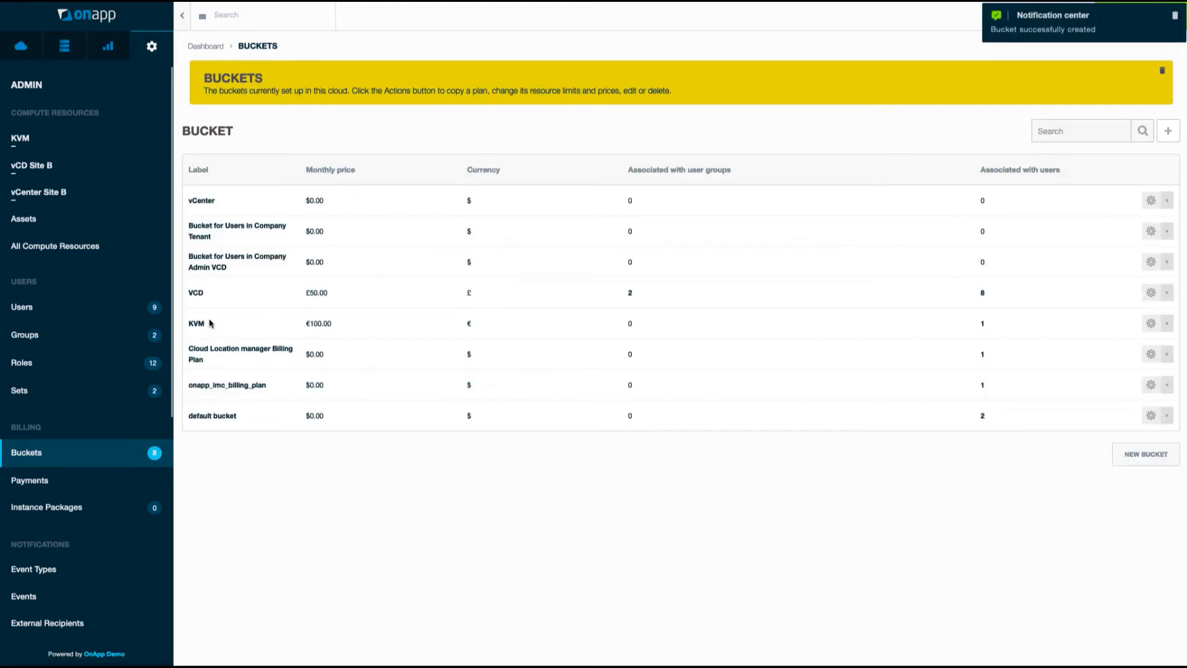
left_click(199, 204)
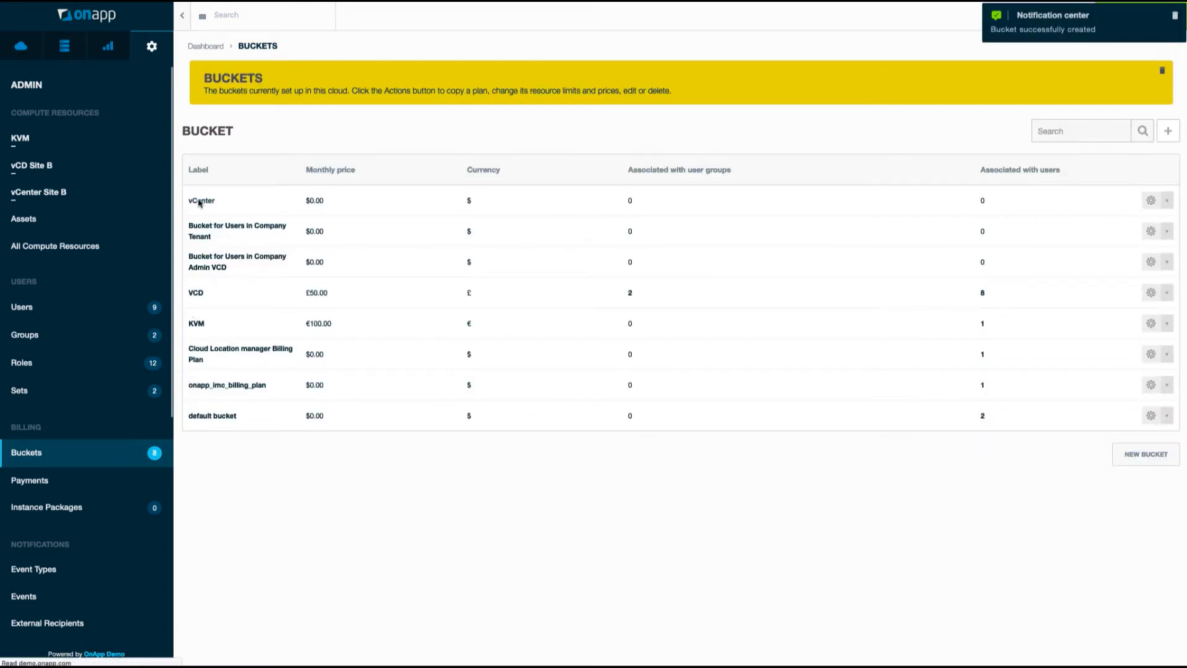
Add an unlimited virtual servers resource to the vCenter bucket.
left_click(223, 144)
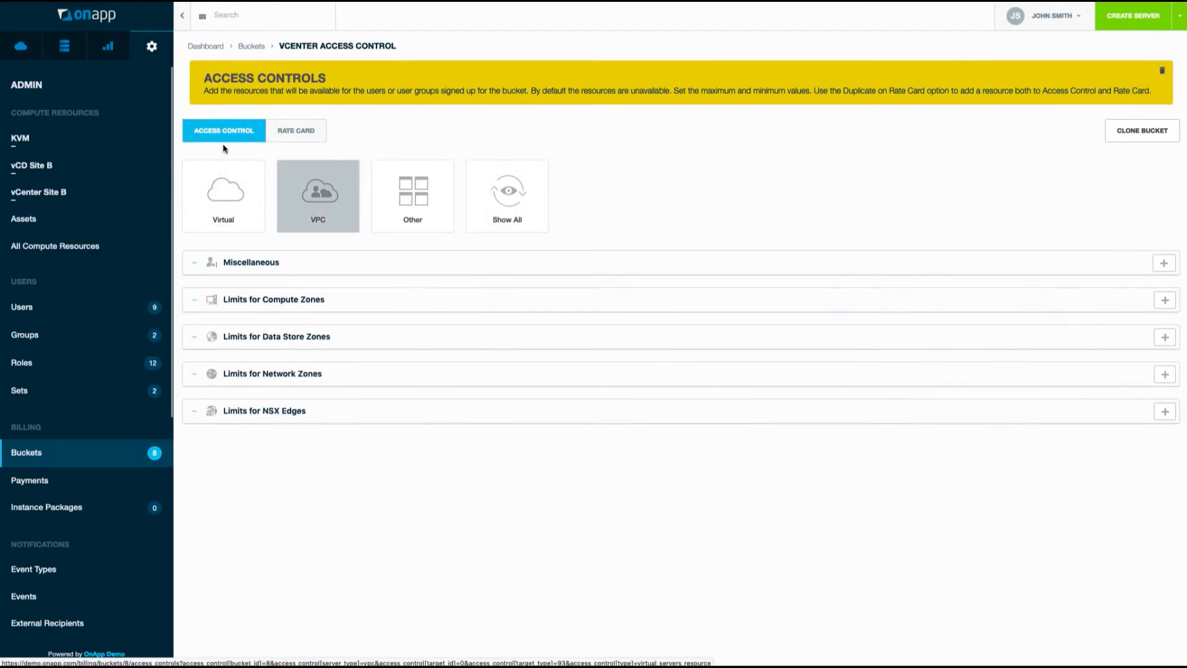
left_click(225, 209)
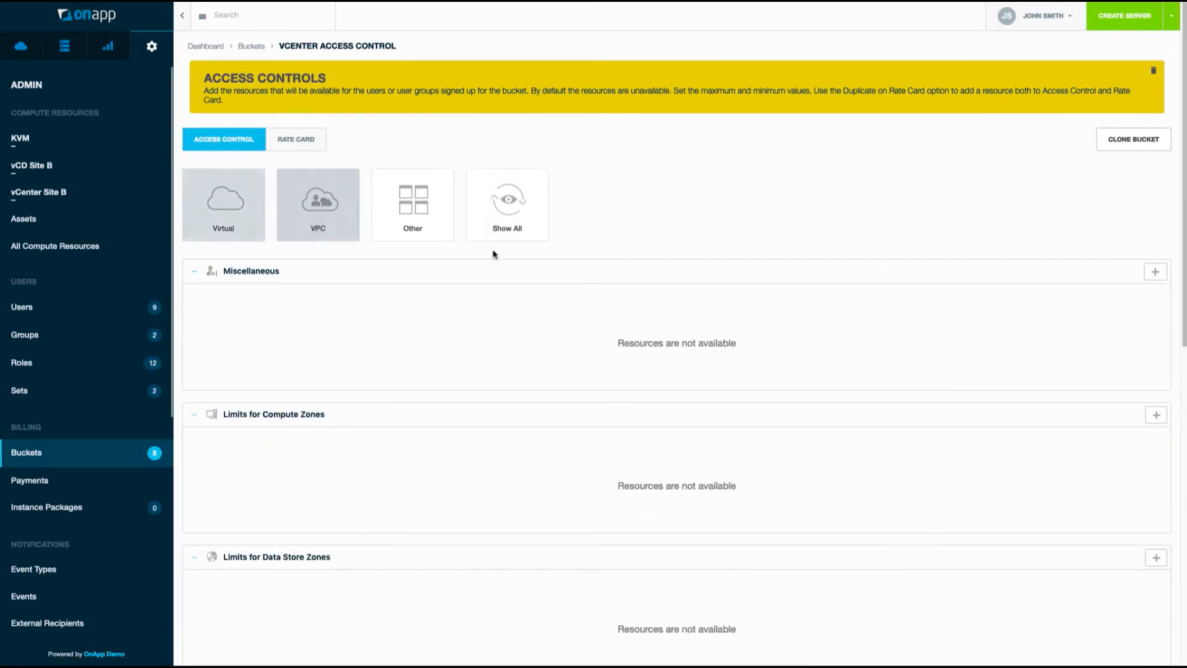
left_click(1155, 272)
left_click(1035, 292)
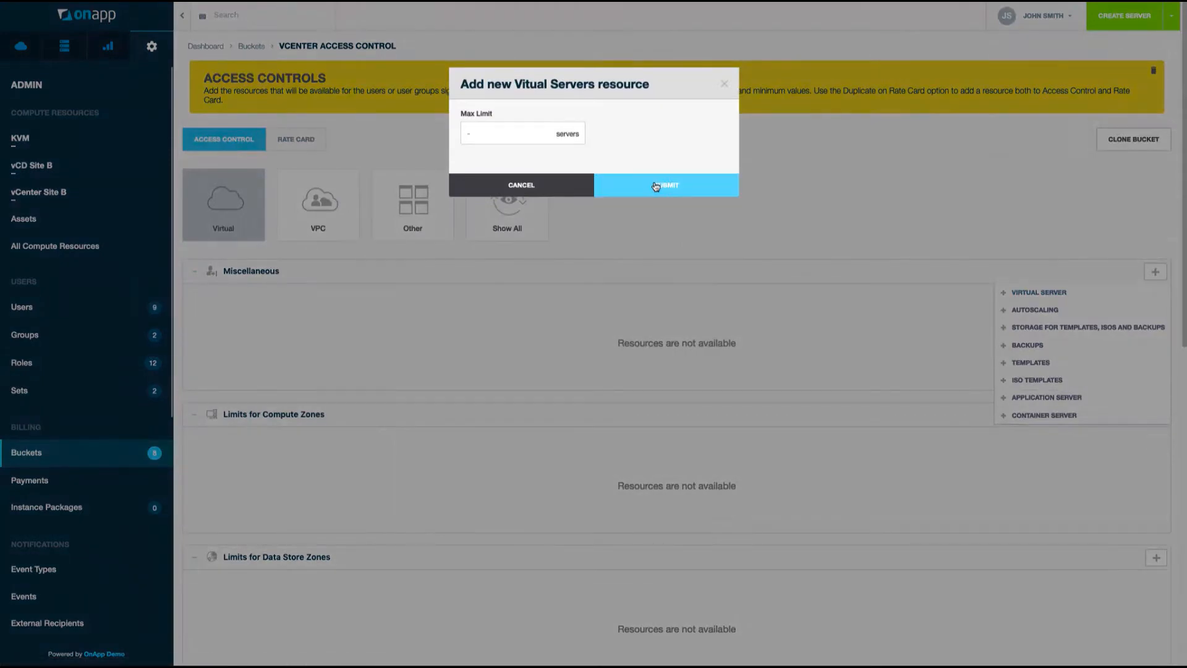
left_click(677, 187)
Limit vCenter Site B to 10 cores and 10 GB RAM, minimum 1 core and 0.5 GB, duplicated to rate card.
left_click(1156, 432)
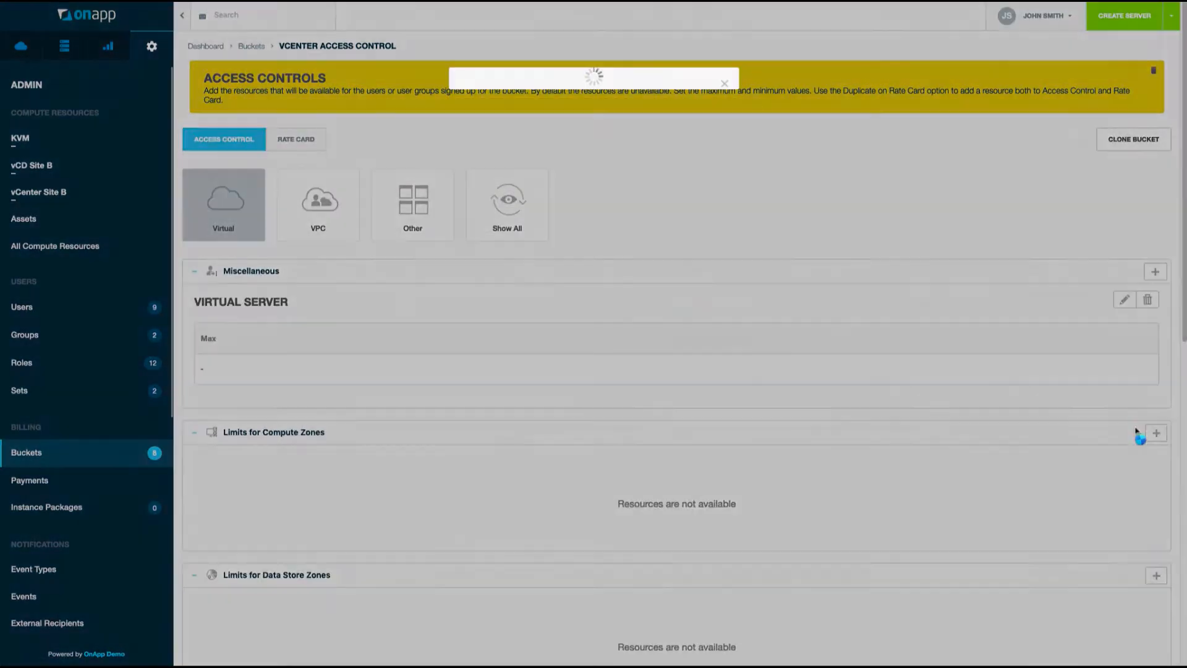
left_click(535, 124)
left_click(522, 164)
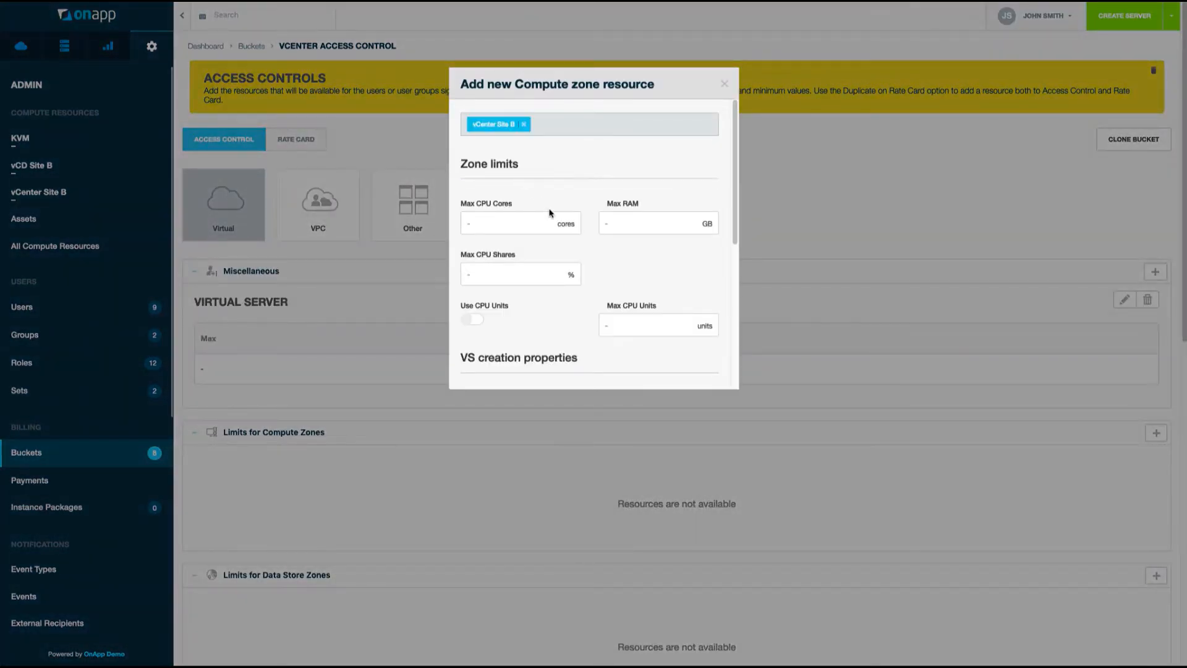
scroll(548, 212, "down", 3)
scroll(551, 214, "up", 3)
left_click(533, 223)
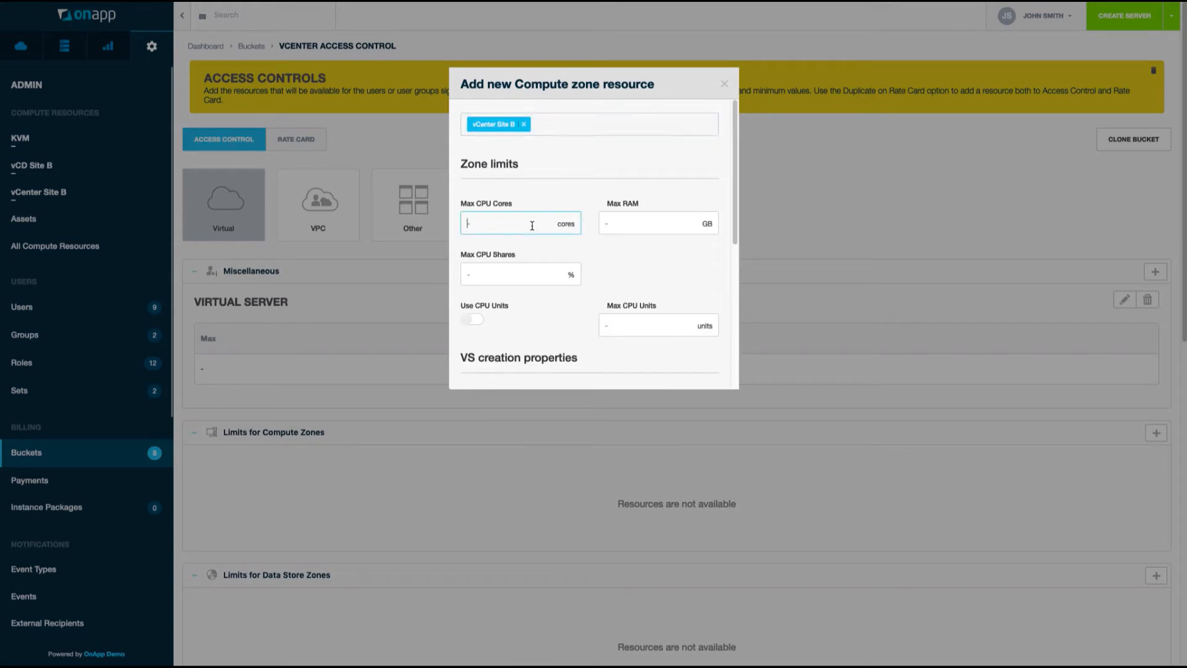
type("10")
key("Tab")
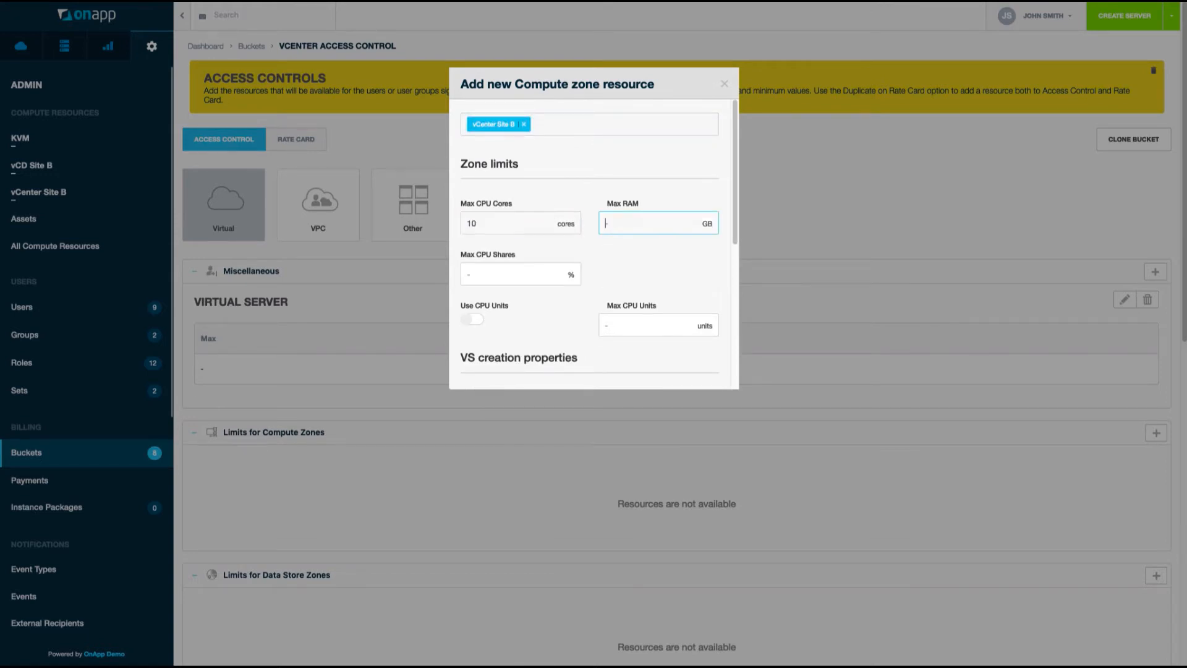
scroll(553, 288, "down", 3)
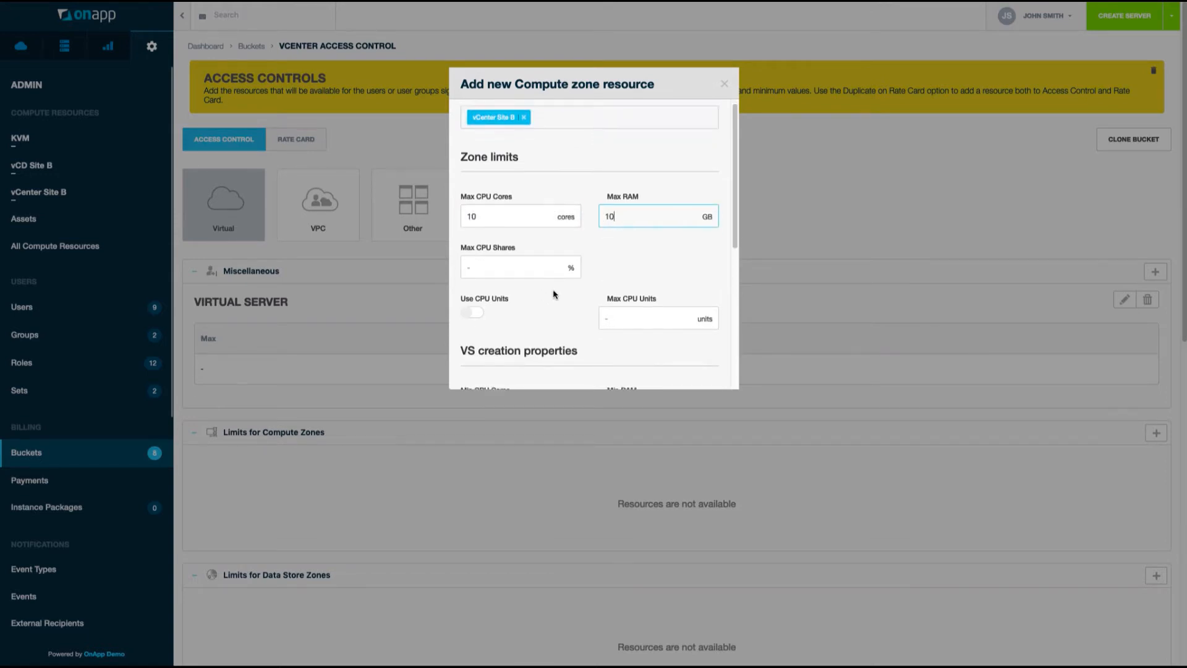
left_click(474, 220)
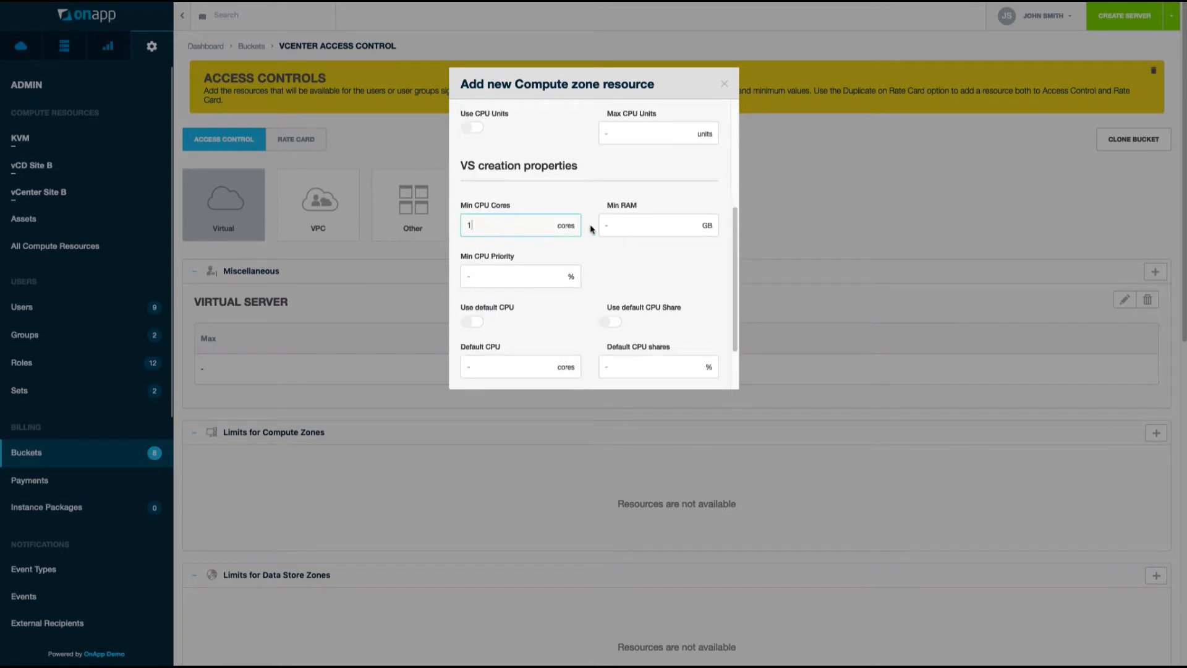
left_click(625, 225)
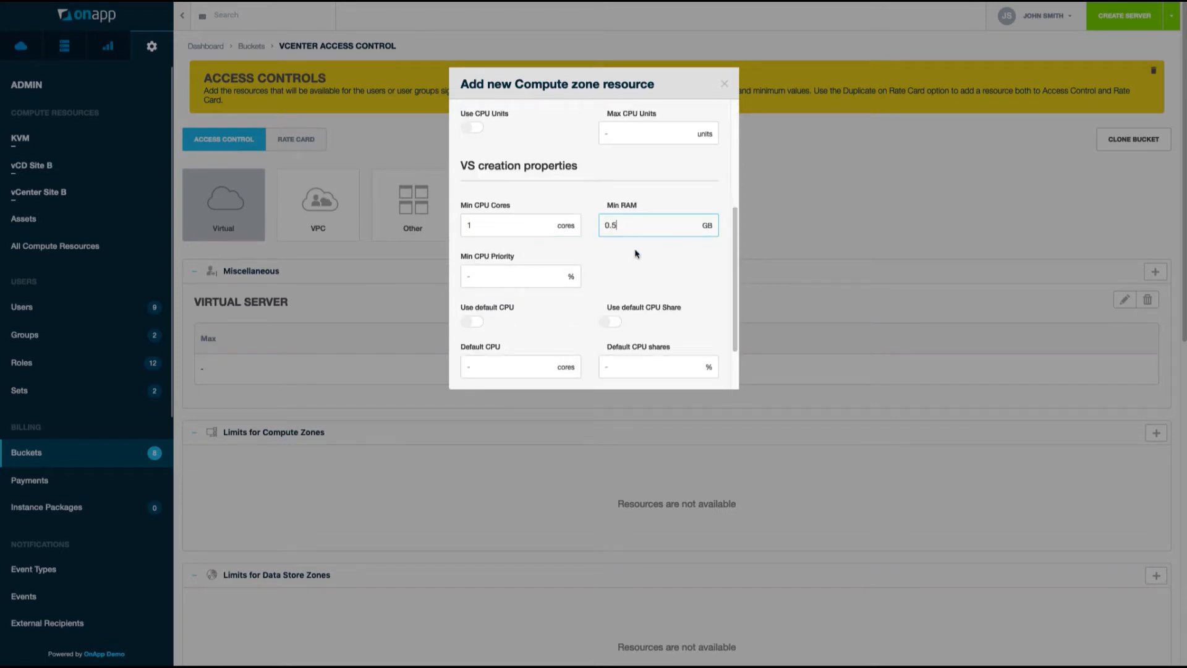
scroll(627, 263, "down", 3)
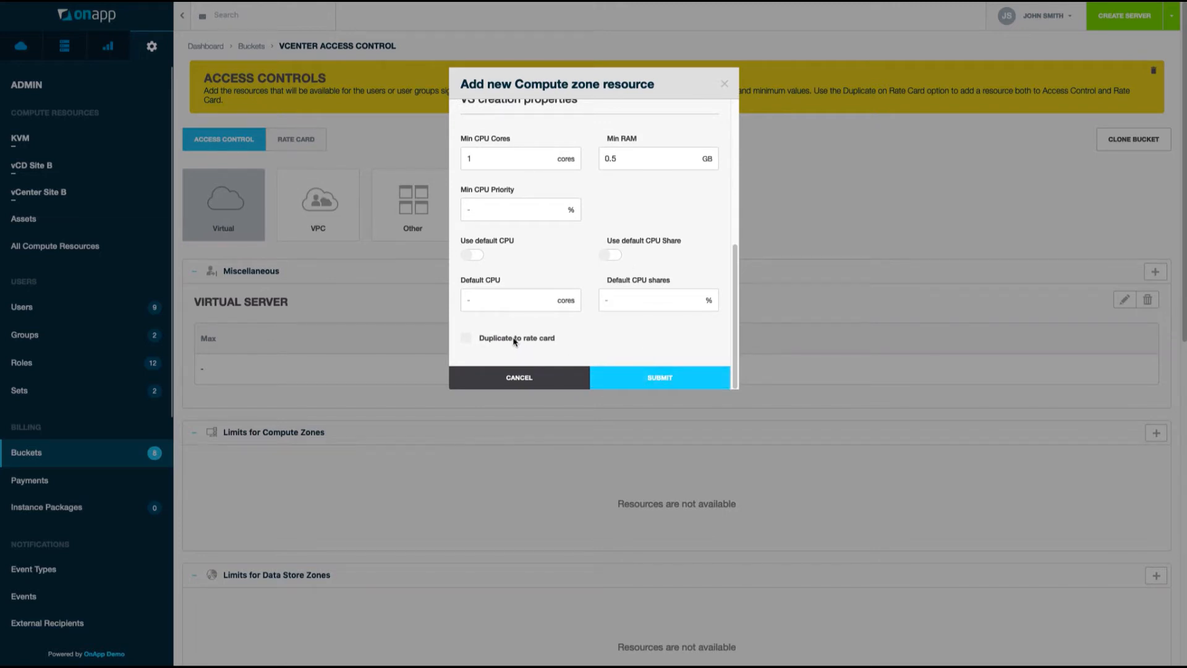
left_click(466, 339)
left_click(668, 378)
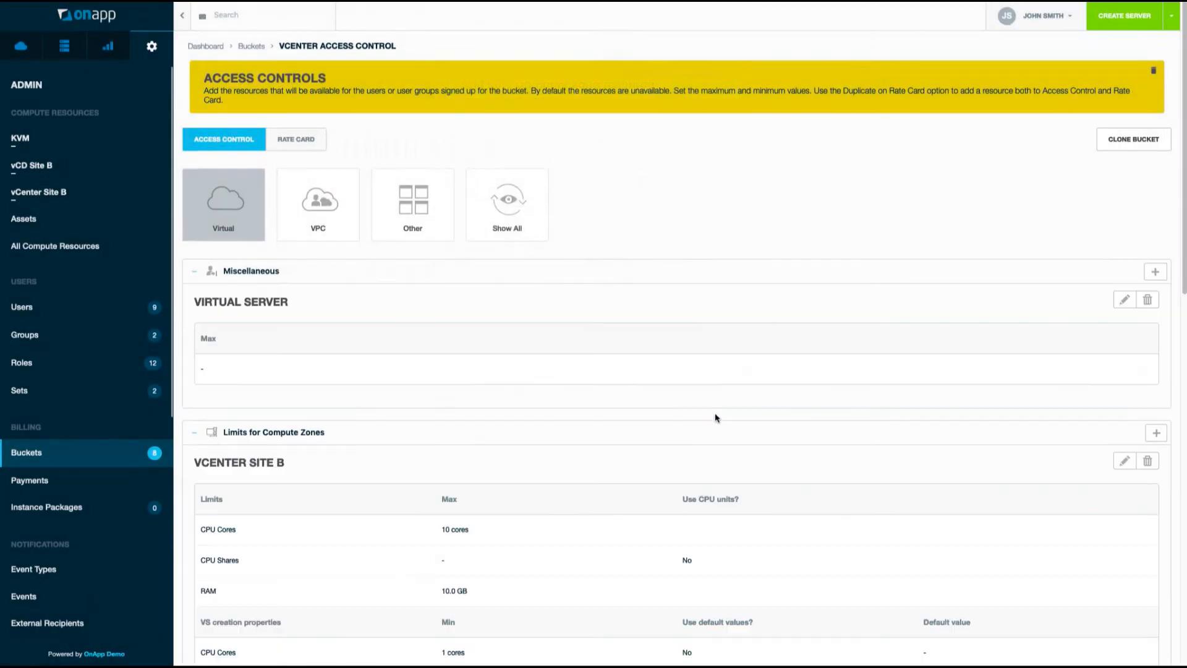
scroll(708, 407, "down", 5)
Cap SiteB's datastore zone at 100 GB disk, duplicated to the rate card.
left_click(1157, 484)
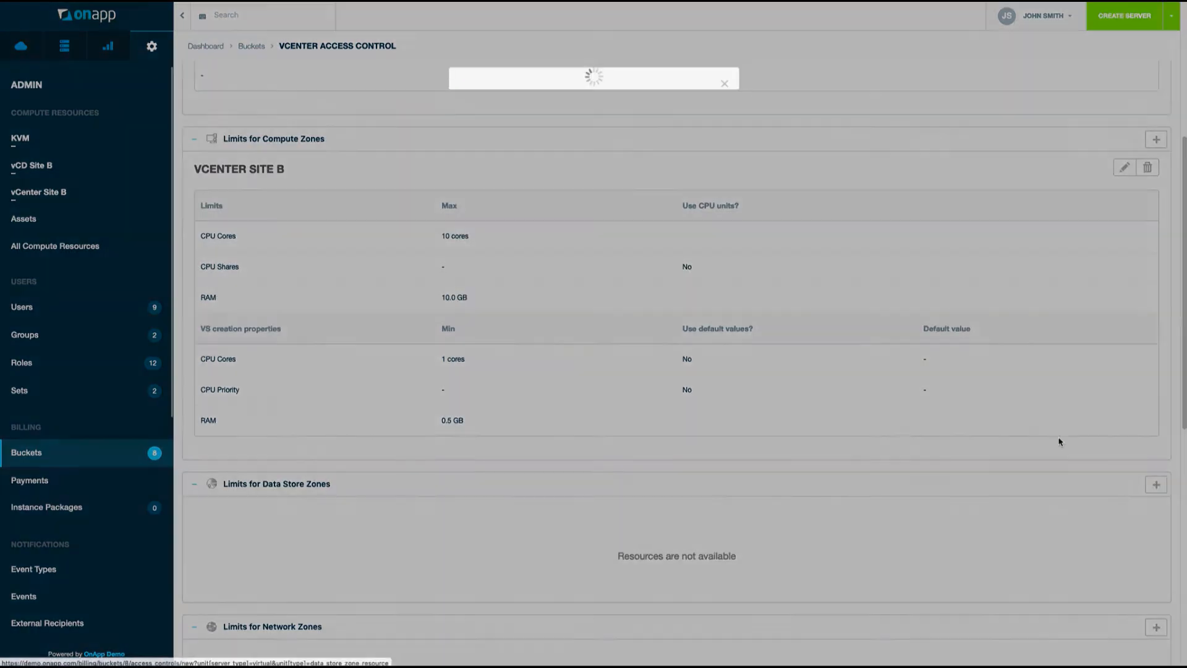
left_click(567, 122)
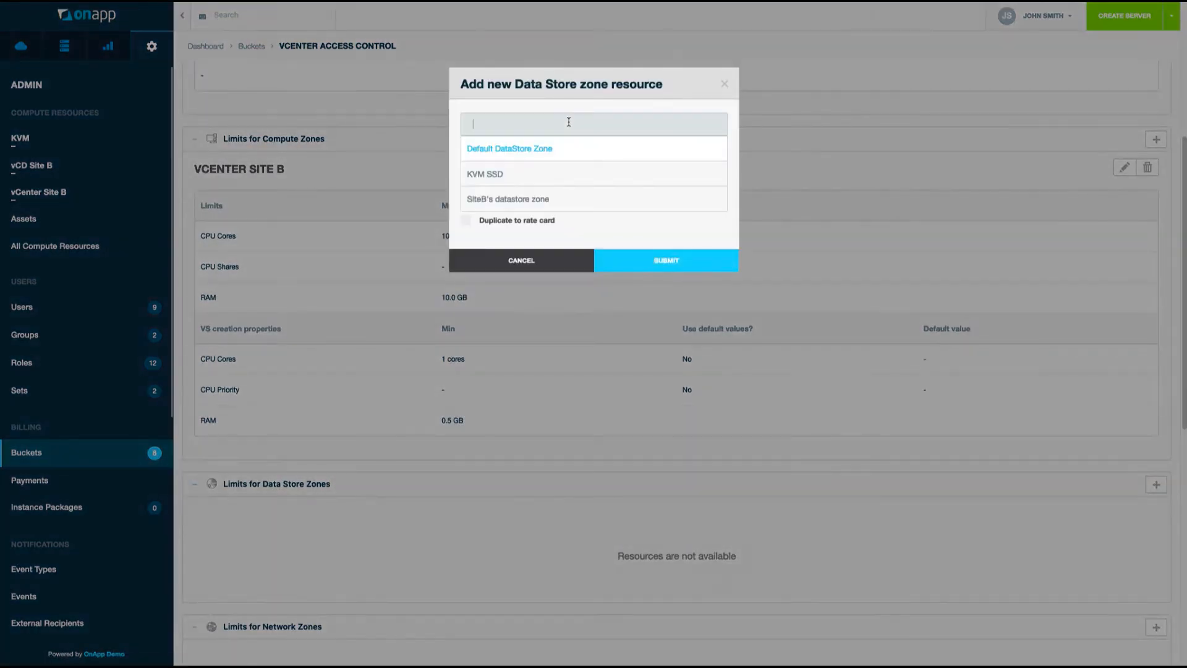
left_click(532, 204)
left_click(521, 184)
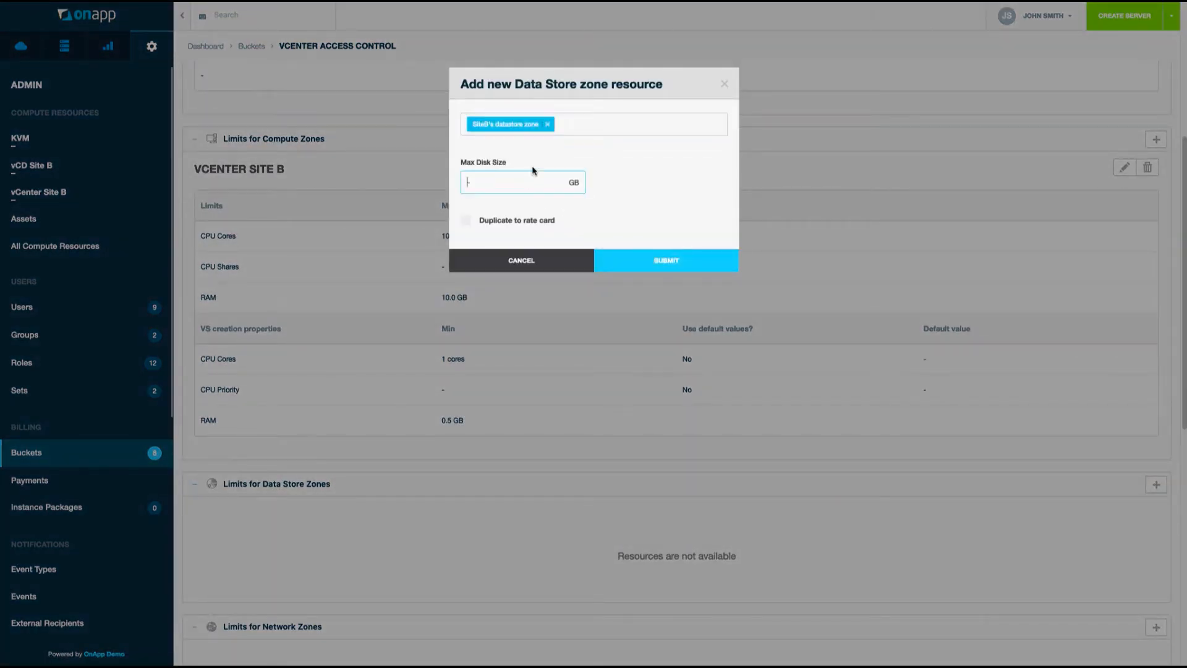
type("100")
left_click(466, 221)
left_click(651, 256)
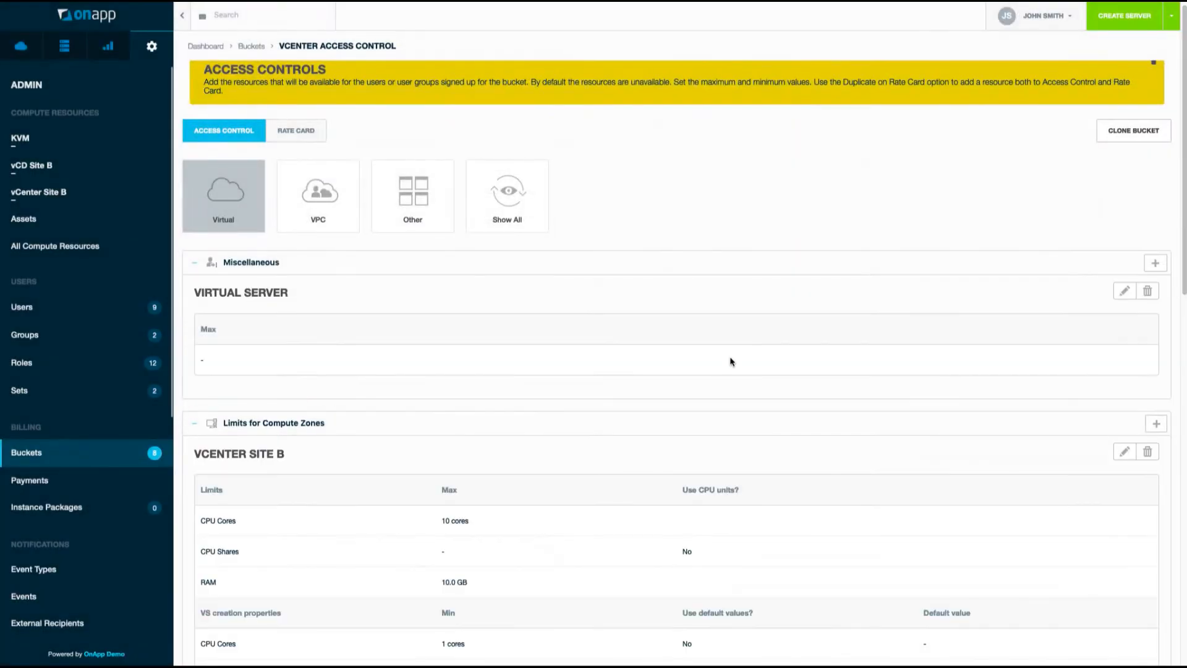
scroll(732, 362, "down", 8)
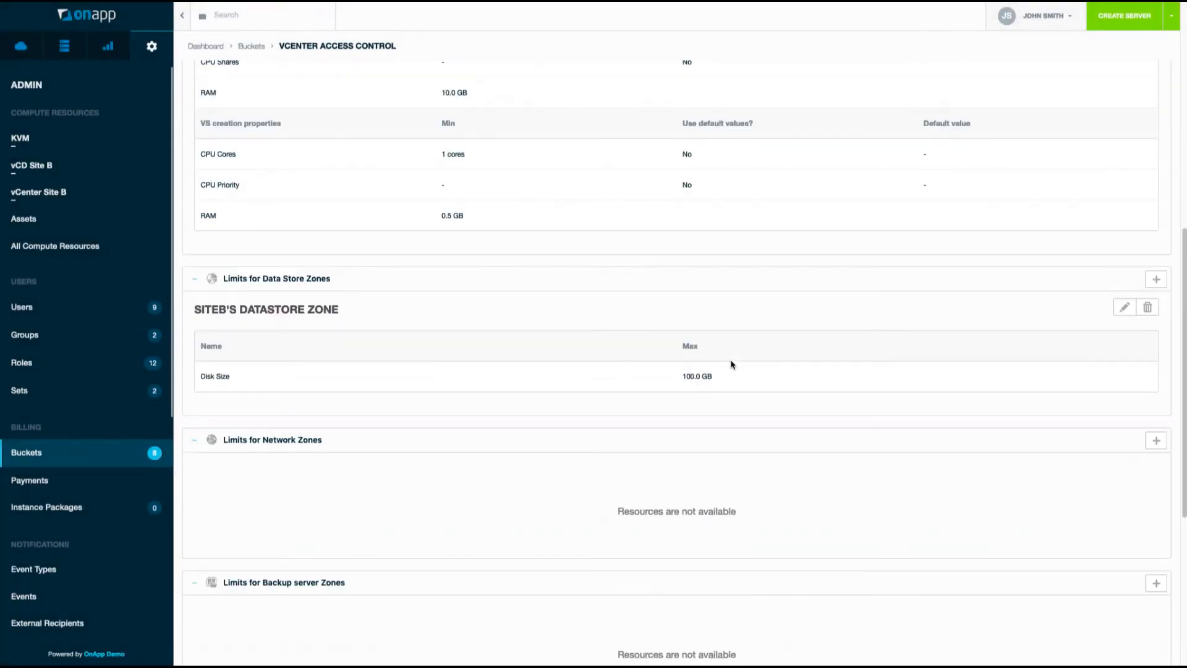
Add the SiteB network zone to the bucket without a cap, duplicated to the rate card.
left_click(1156, 440)
left_click(575, 122)
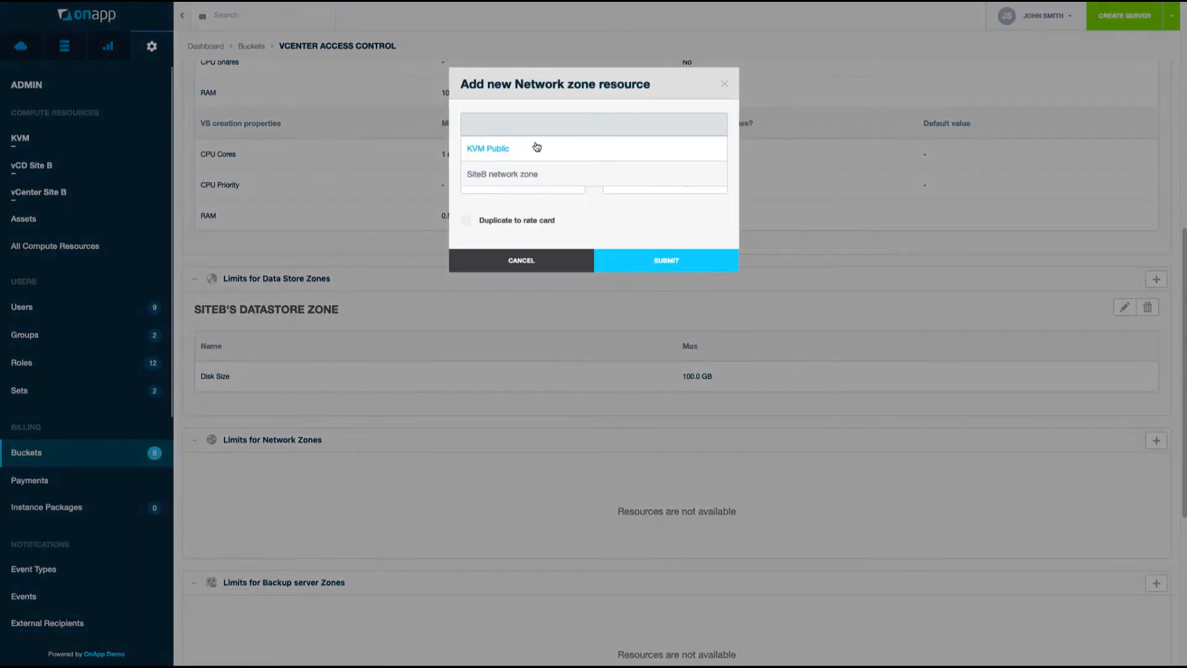
left_click(533, 174)
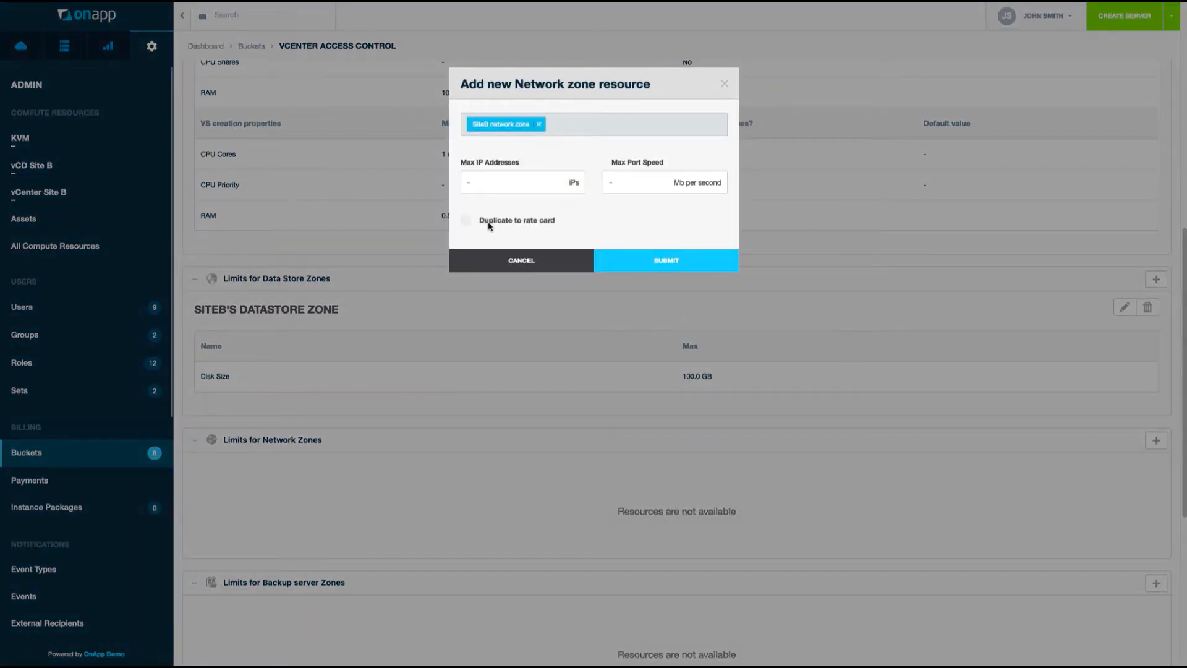
left_click(466, 221)
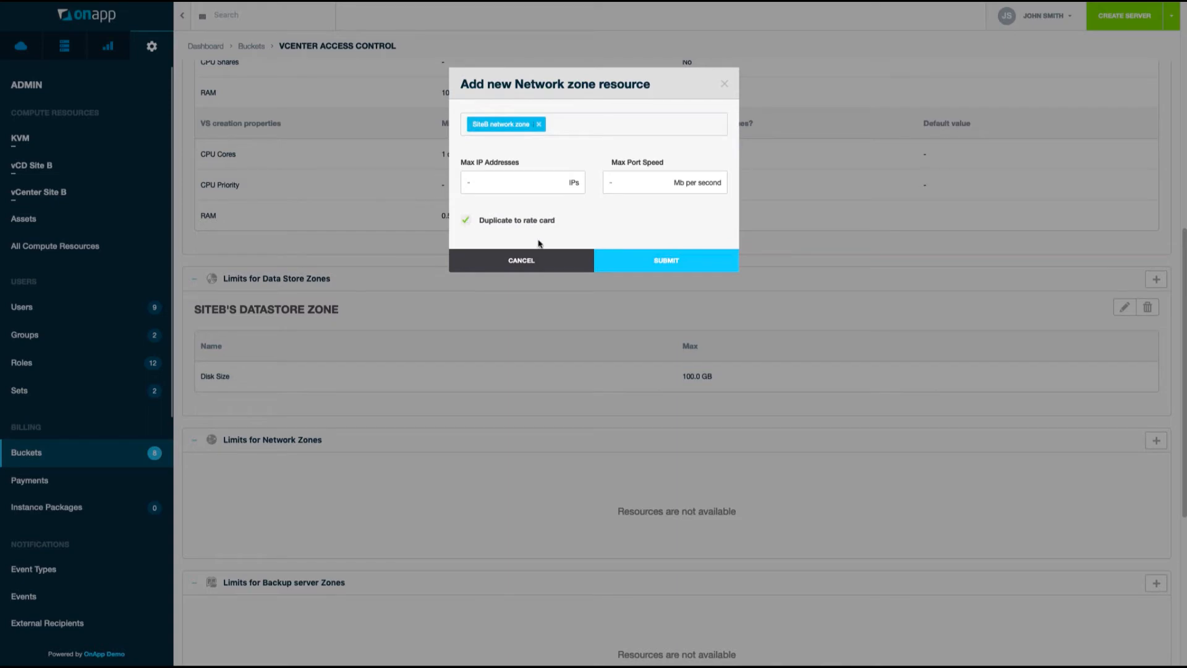
left_click(668, 263)
scroll(654, 364, "down", 5)
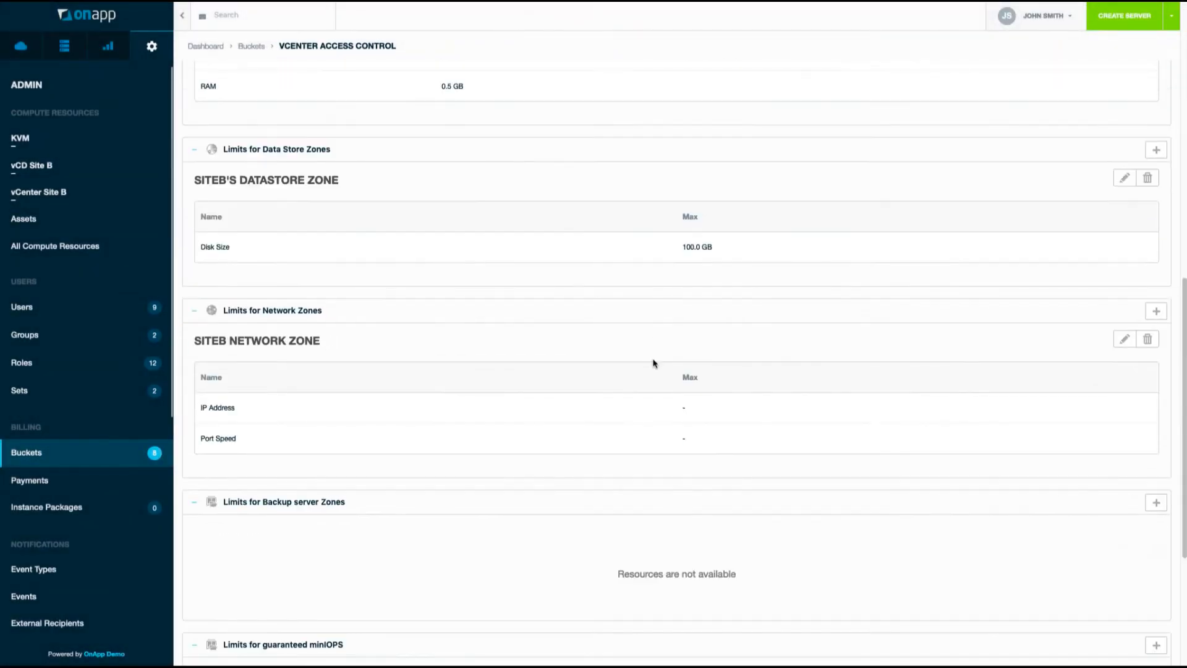
scroll(654, 363, "down", 2)
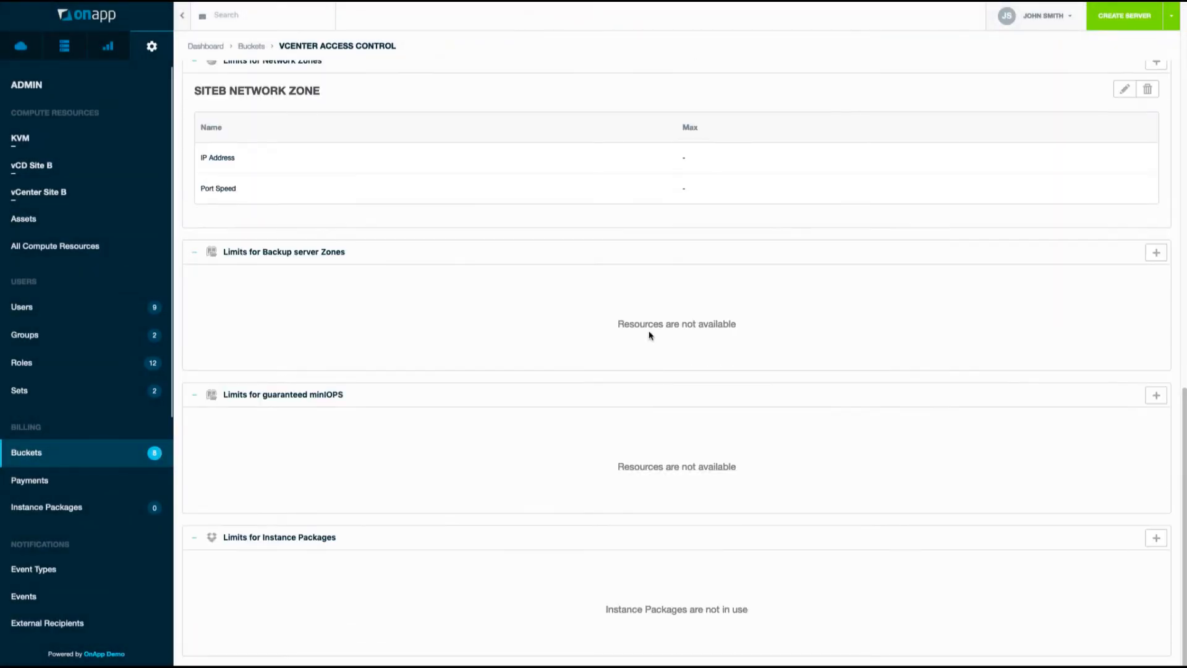
scroll(647, 331, "up", 7)
Under Other, add the vCenter Templates group to the bucket's Limits for Template Store.
scroll(644, 332, "up", 7)
left_click(448, 229)
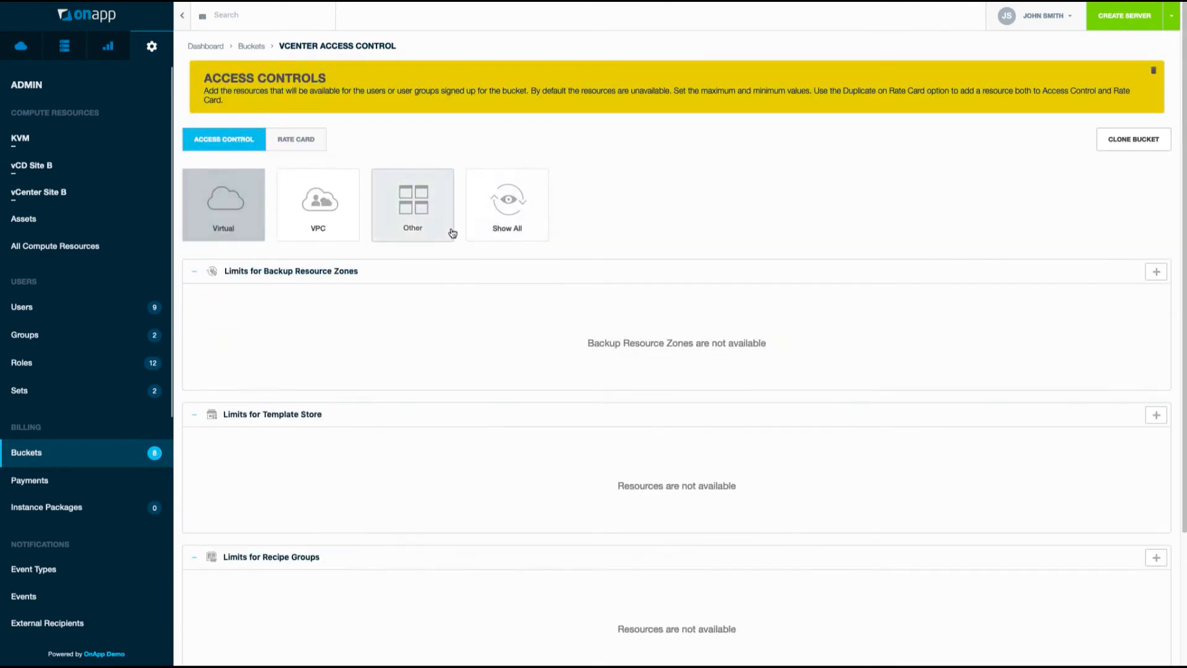
scroll(519, 326, "down", 2)
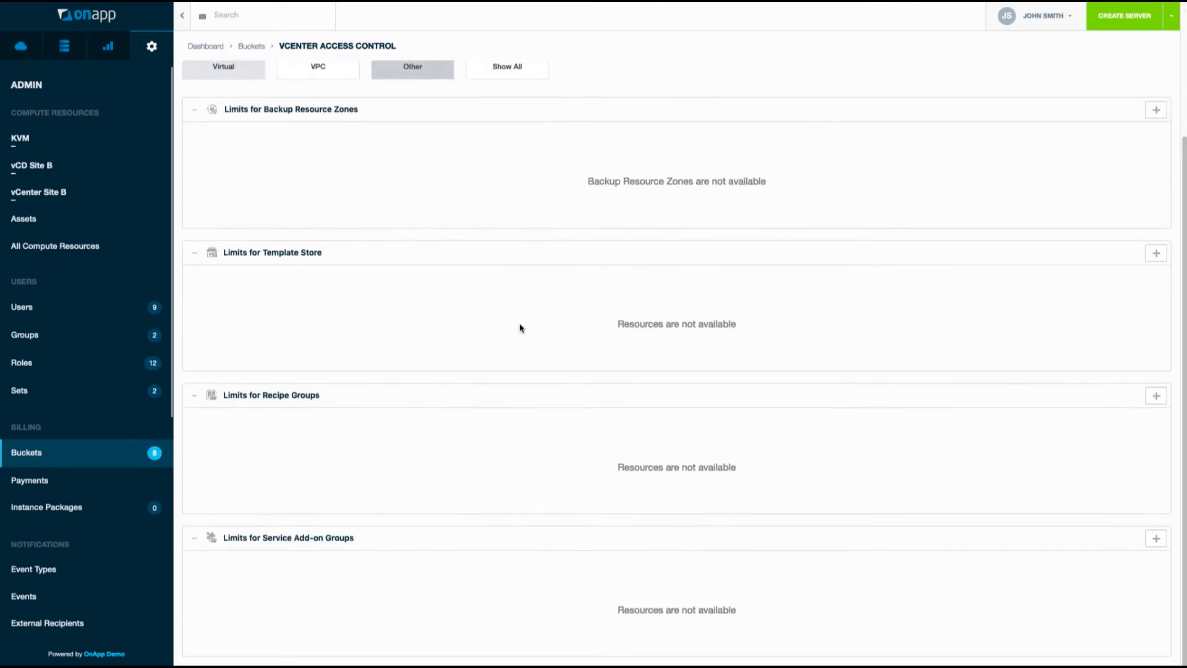
left_click(1156, 254)
left_click(575, 129)
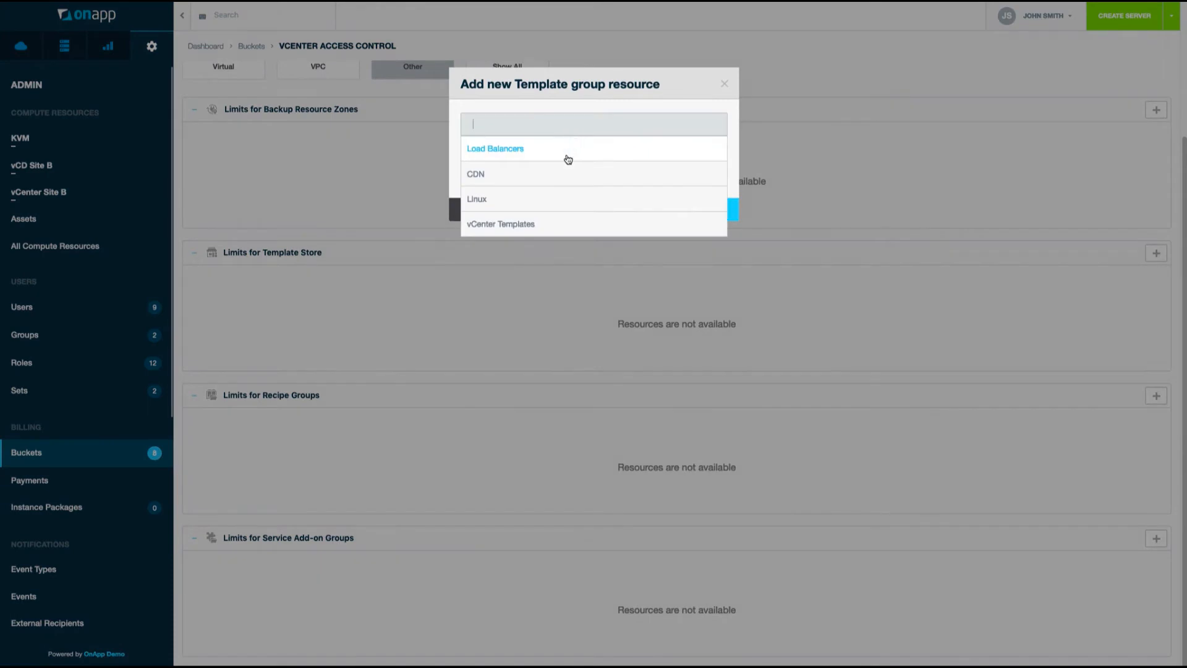
left_click(551, 222)
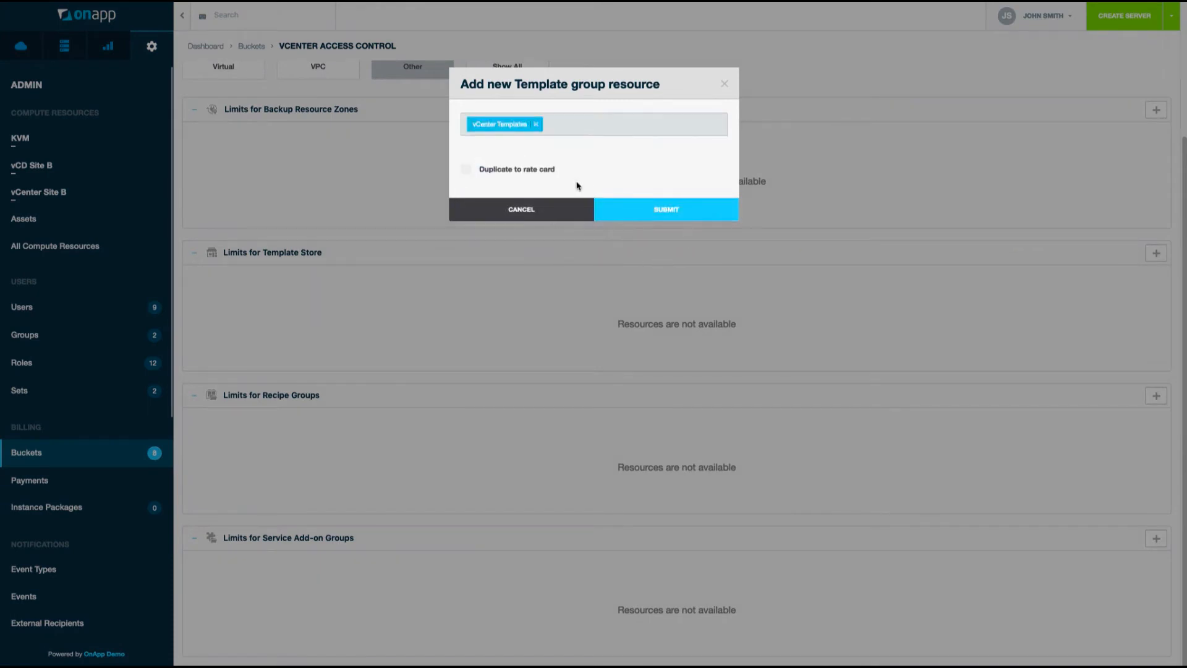
left_click(695, 212)
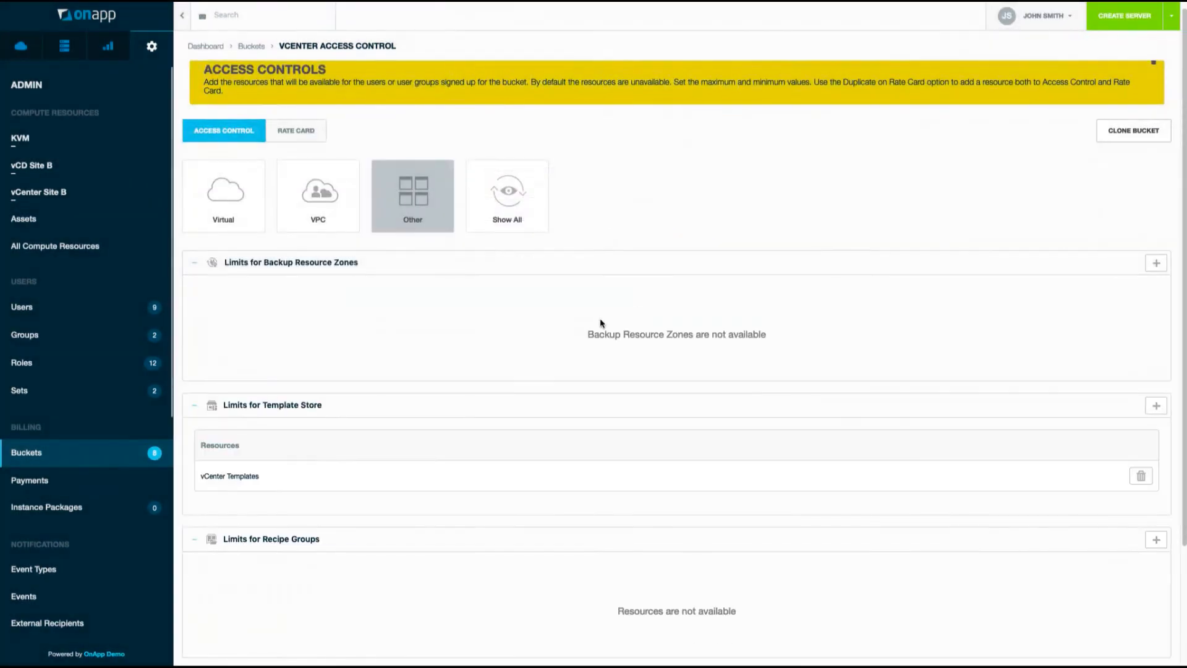
scroll(440, 423, "down", 2)
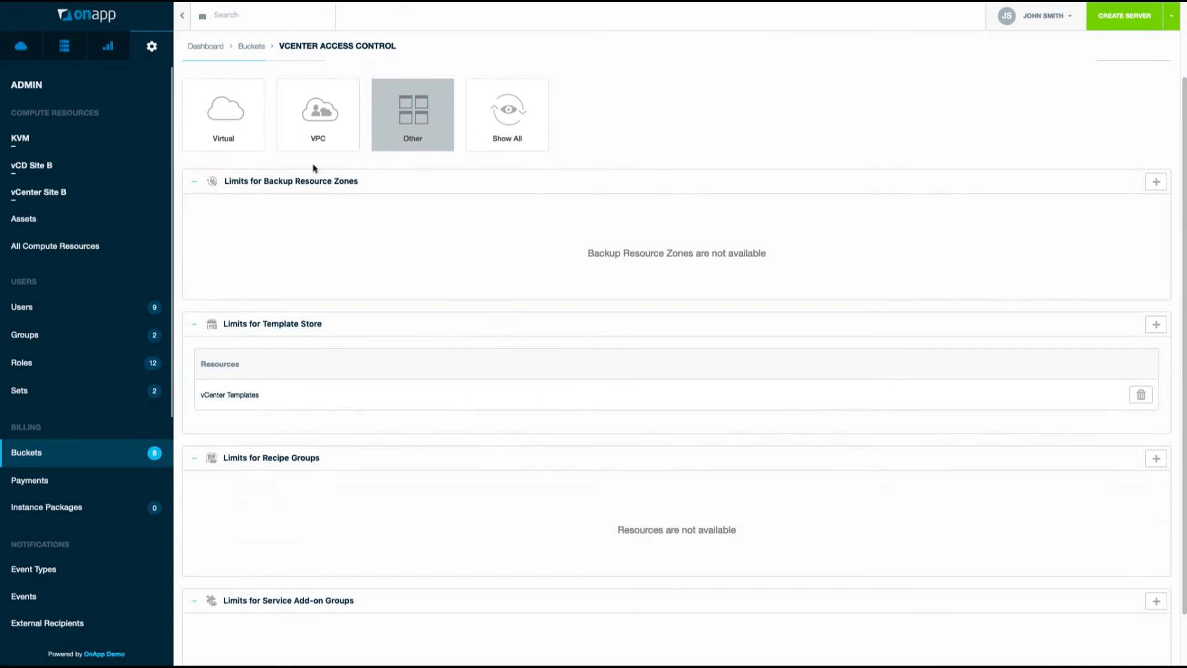
scroll(68, 495, "down", 5)
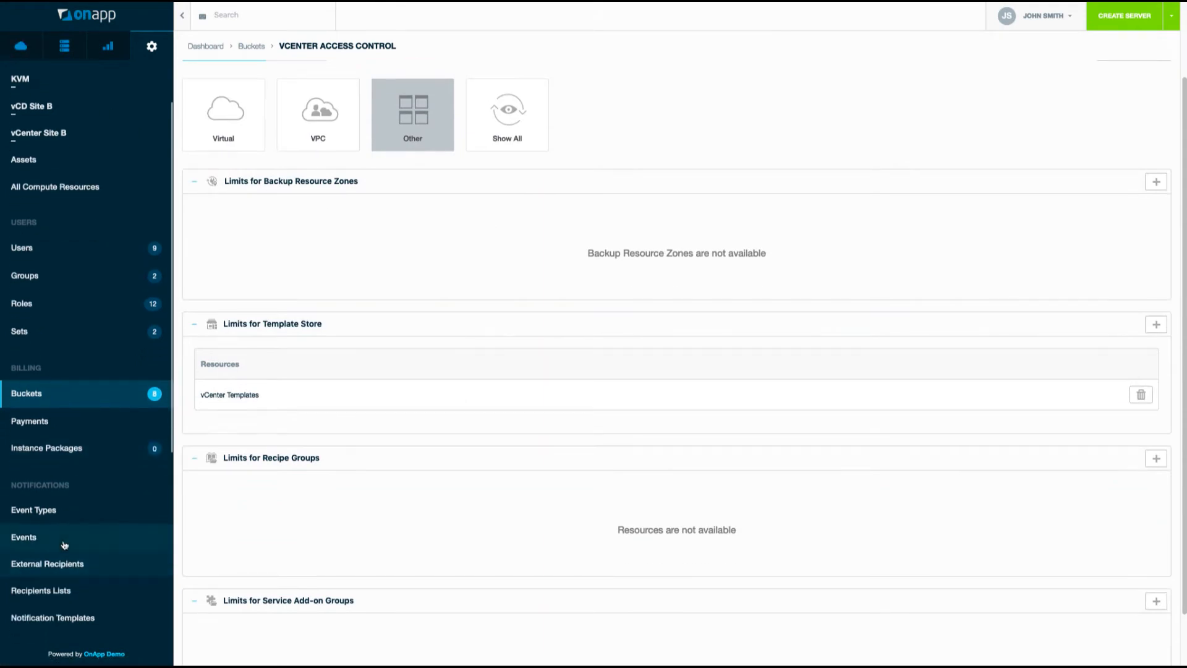
Go to the Management (SiteB) network's details and start a new IP net.
left_click(55, 541)
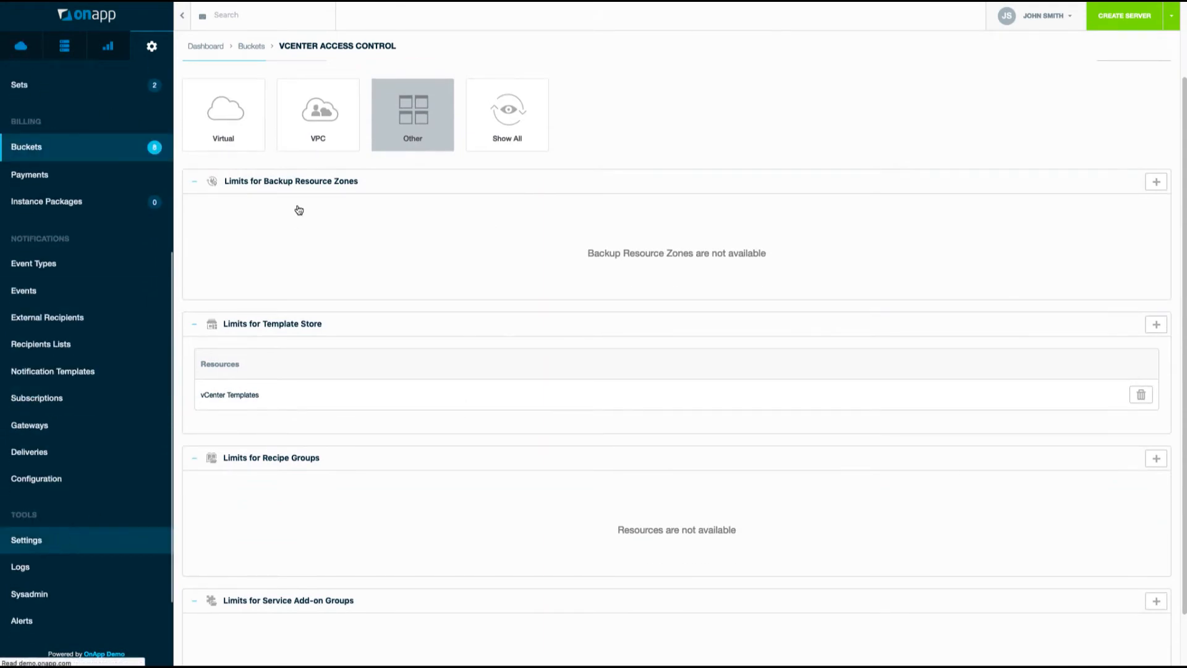
left_click(264, 213)
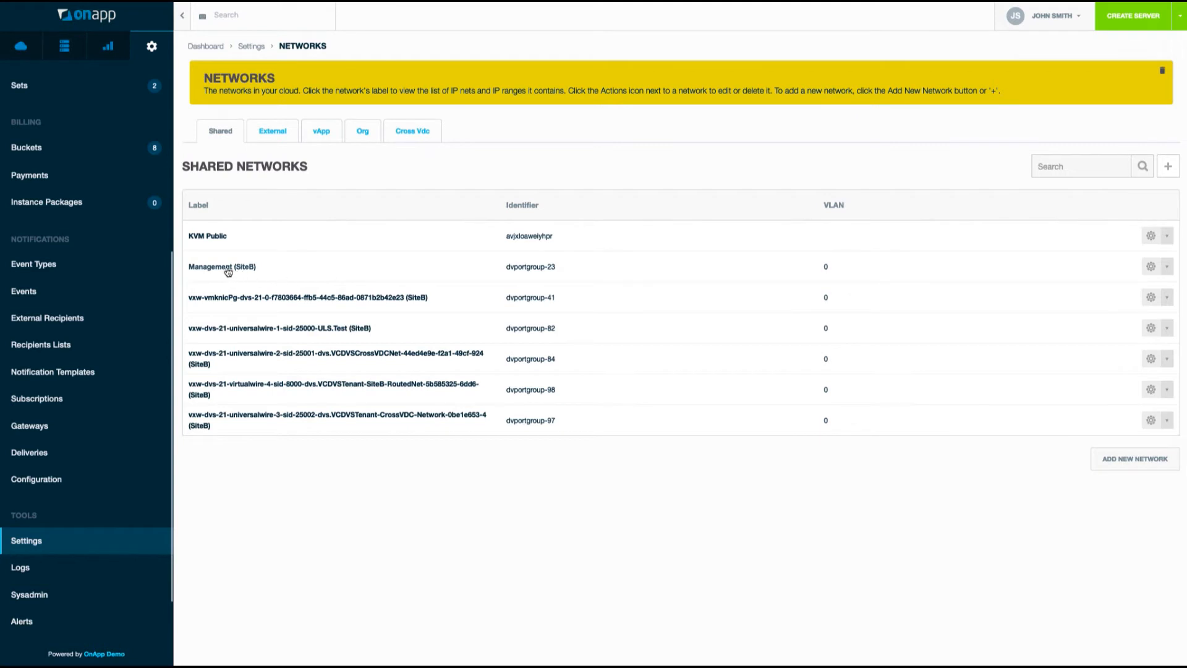
left_click(1168, 267)
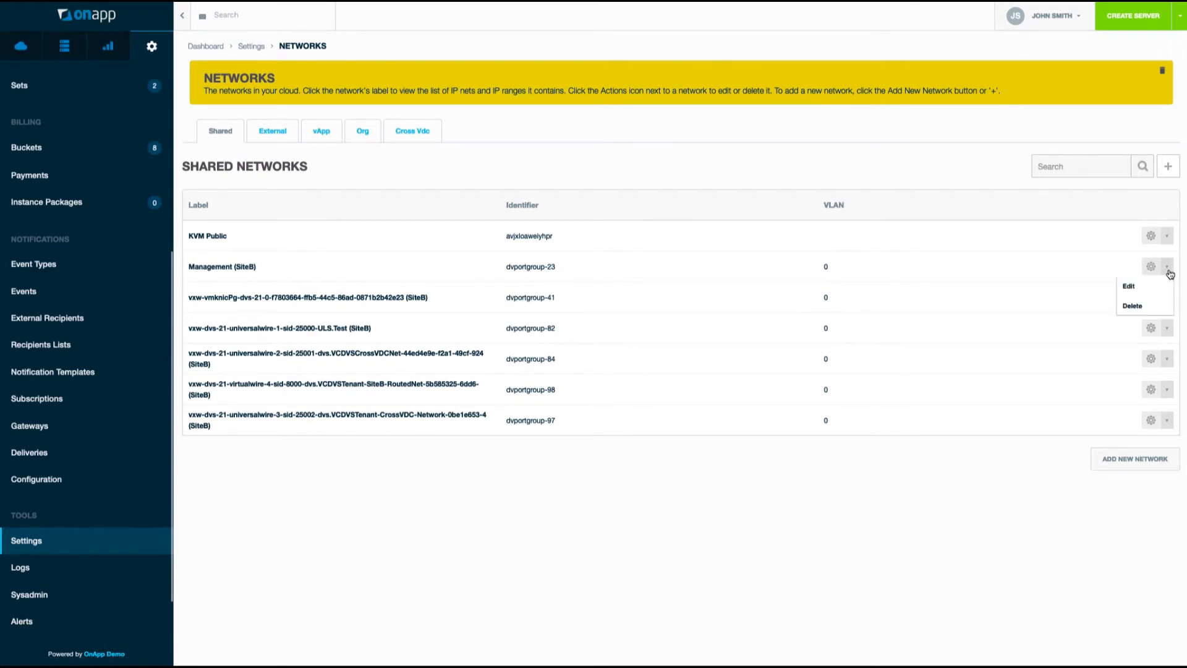
left_click(234, 268)
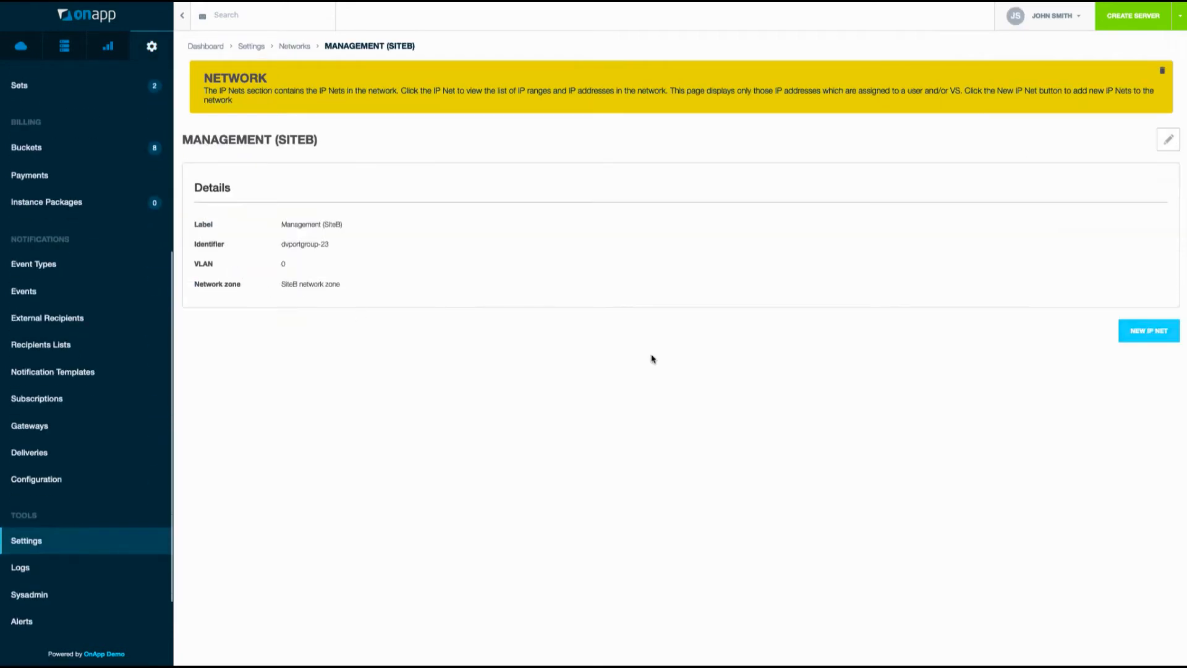
left_click(1141, 333)
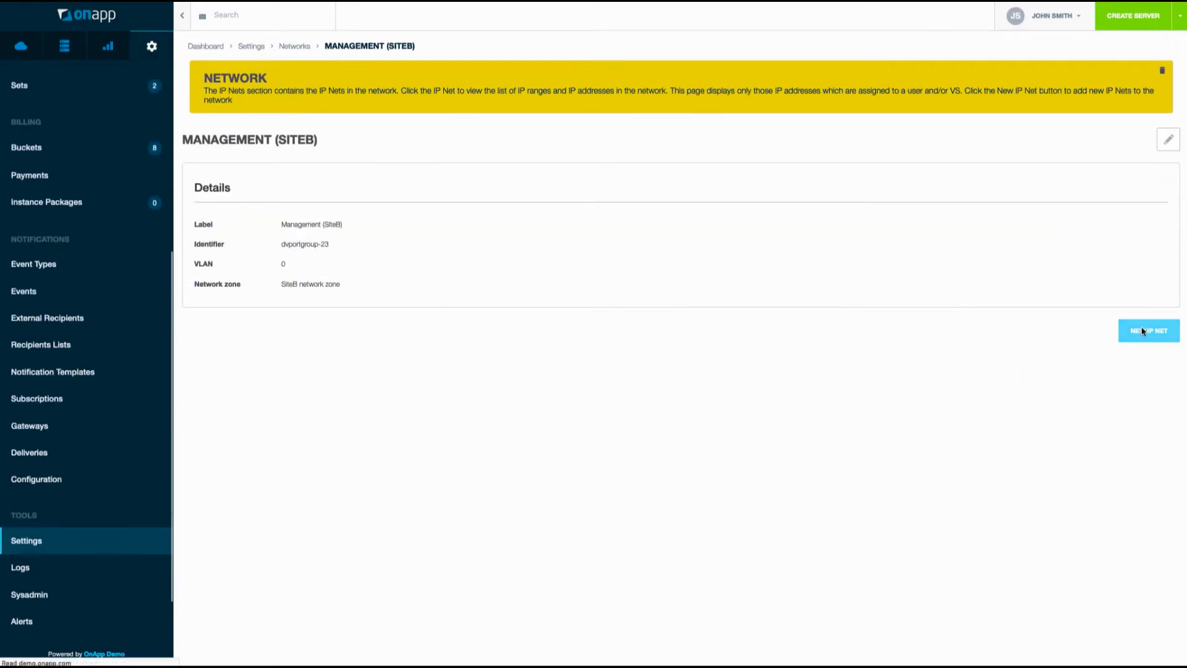
Create IP net 'vCenter Site B Management' at 10.200.2.0/24, gateway 10.200.2.254, with no default IP range.
left_click(400, 221)
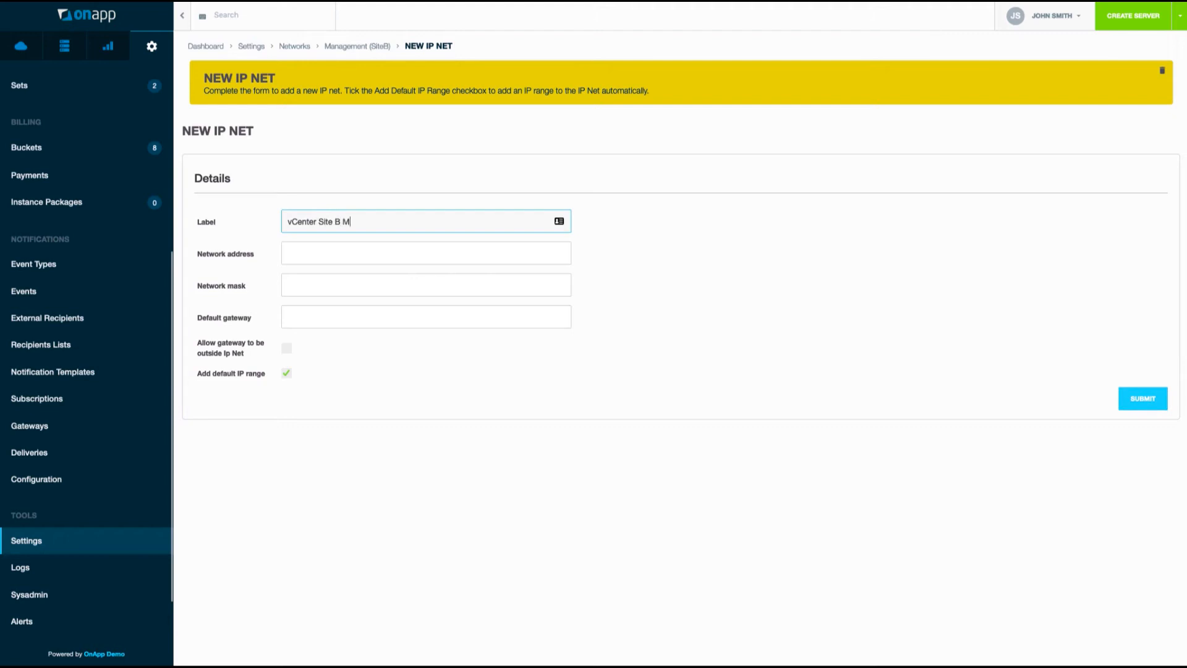
type("vCenter Site B Management IPs")
key("Tab")
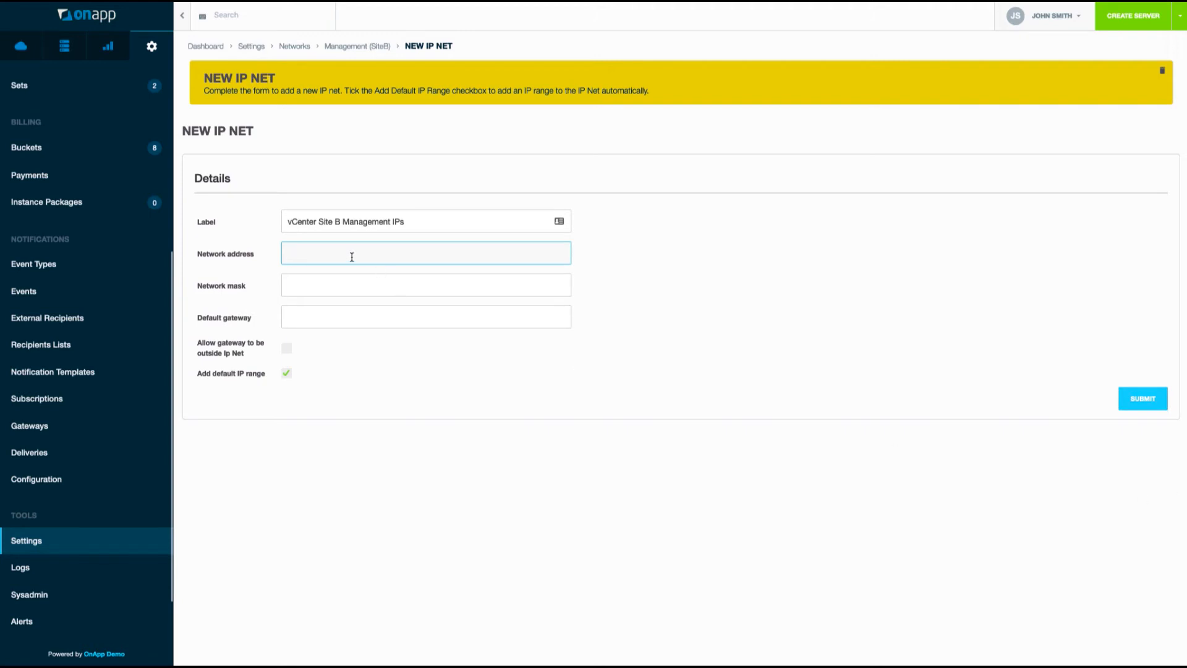
type("10.200.2.100")
left_click_drag(323, 253, 406, 252)
type("0")
key("Tab")
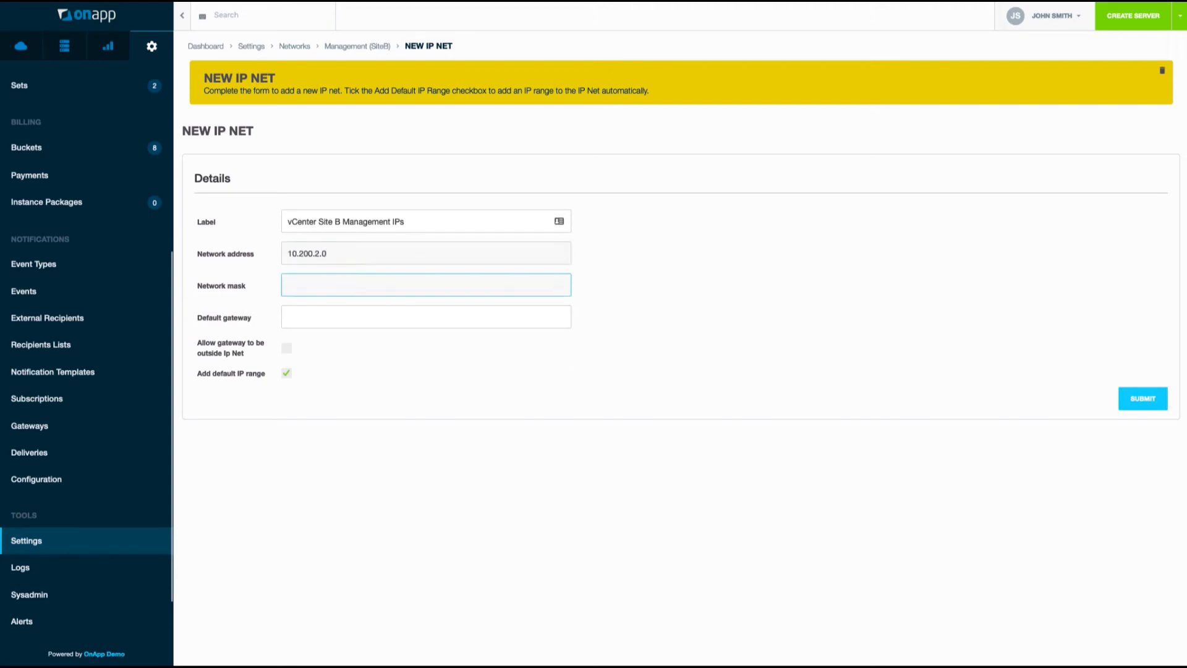
type("24")
key("Tab")
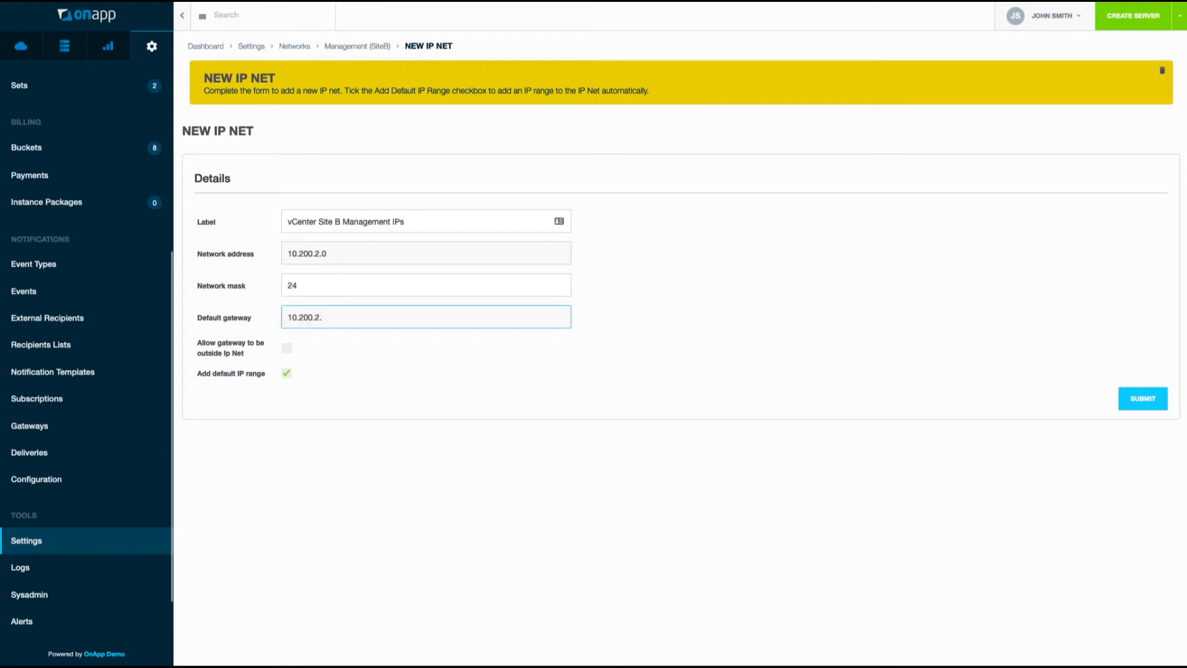
left_click(285, 375)
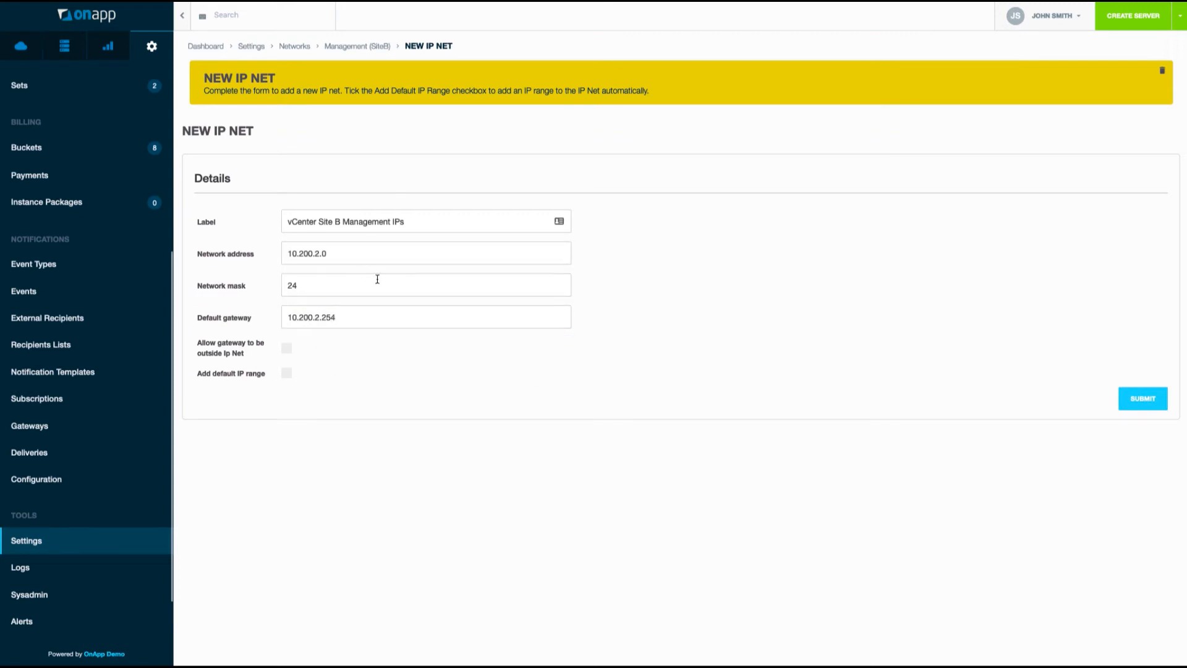
left_click(1142, 398)
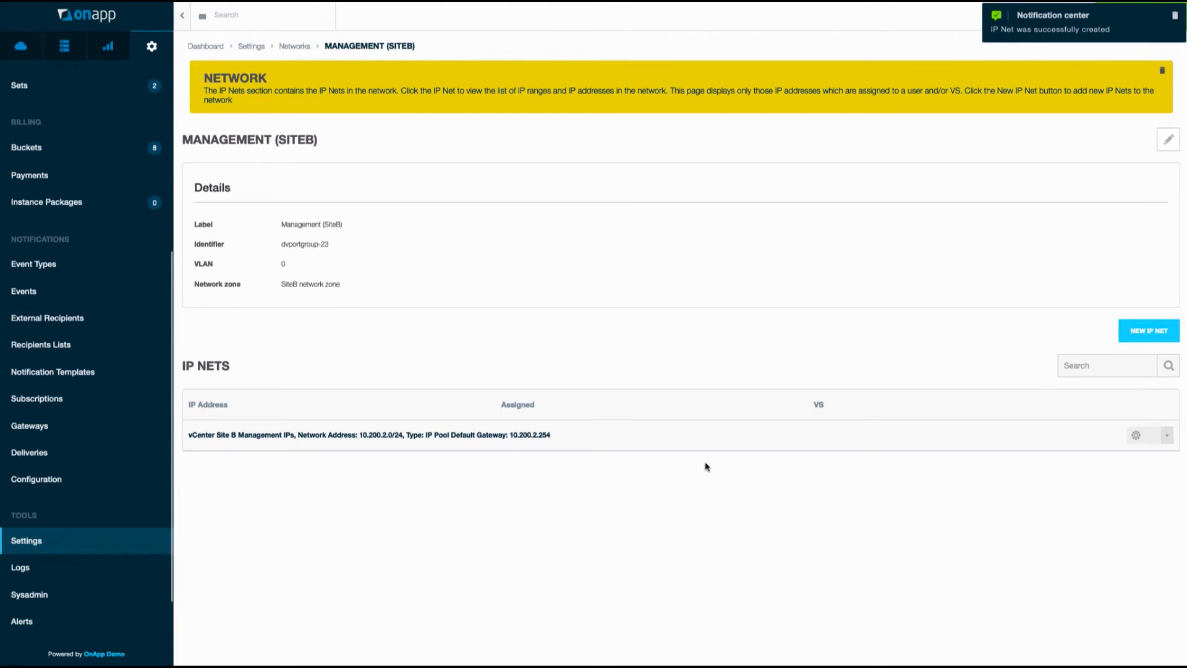
Add range 10.200.2.100–10.200.2.120 to the Site B IP net, then go to the Users list.
left_click(1137, 434)
left_click(1119, 492)
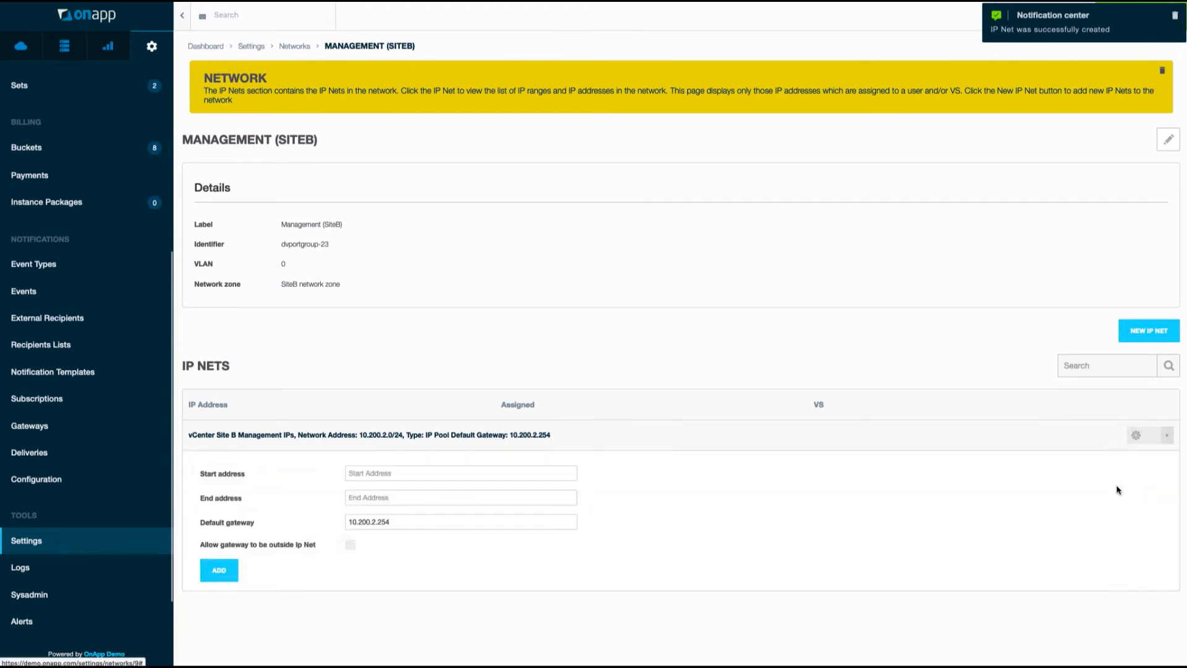
left_click(418, 475)
type("10.200.2.100")
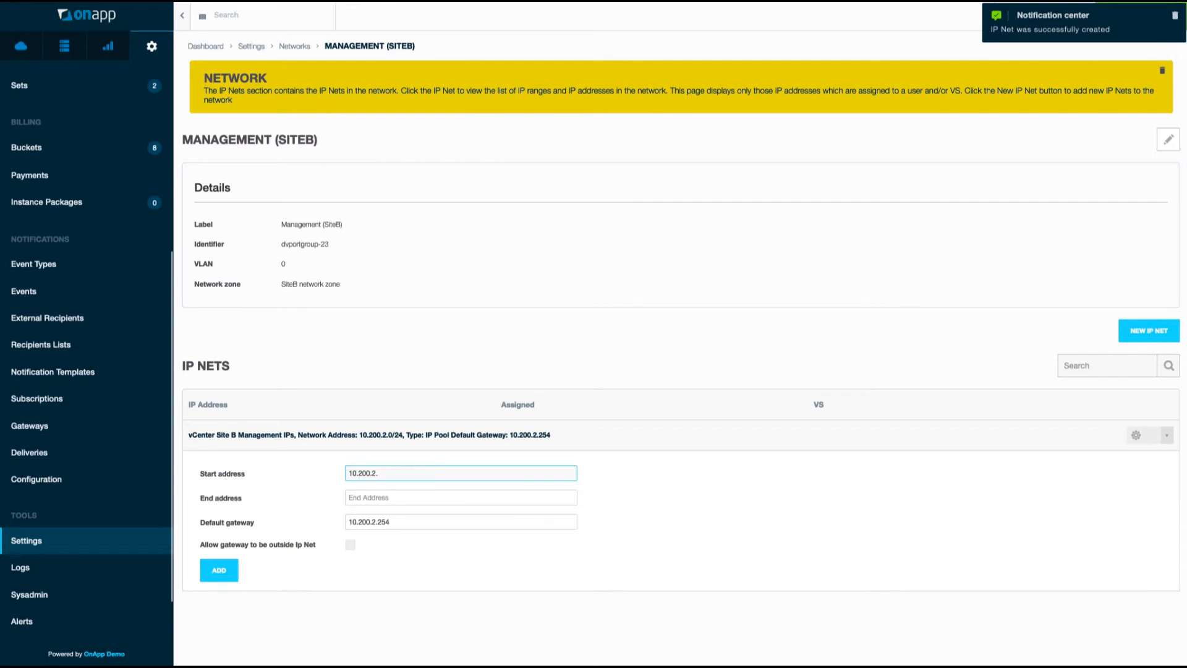
type("00")
key("Tab")
type("10")
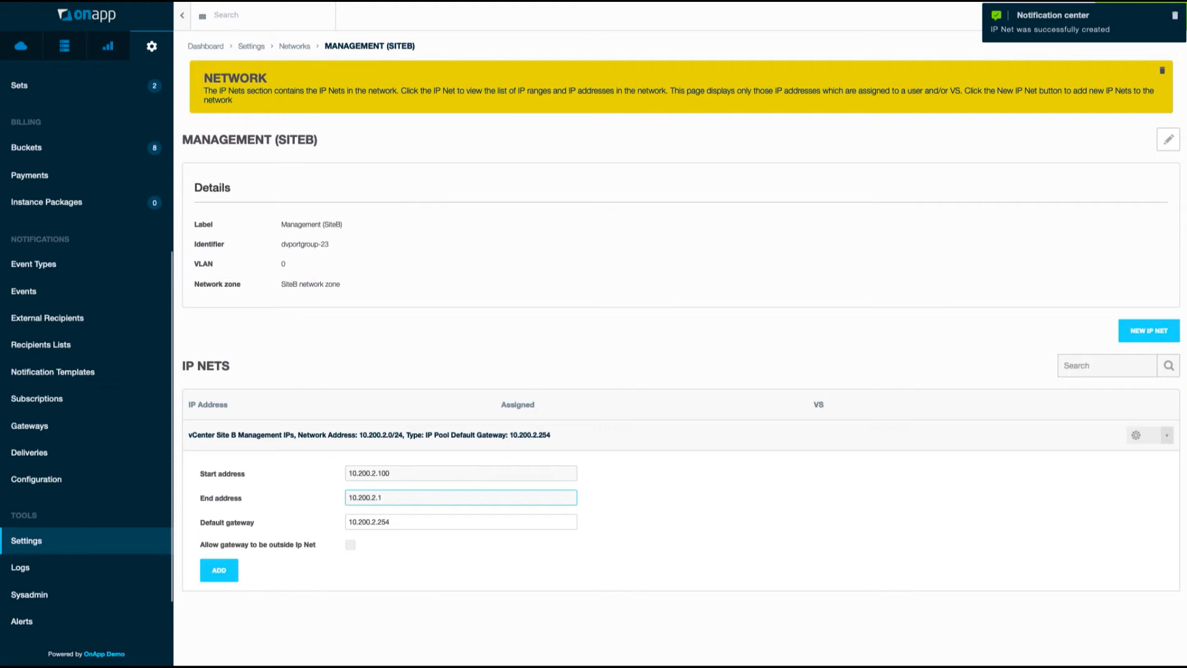
left_click(226, 578)
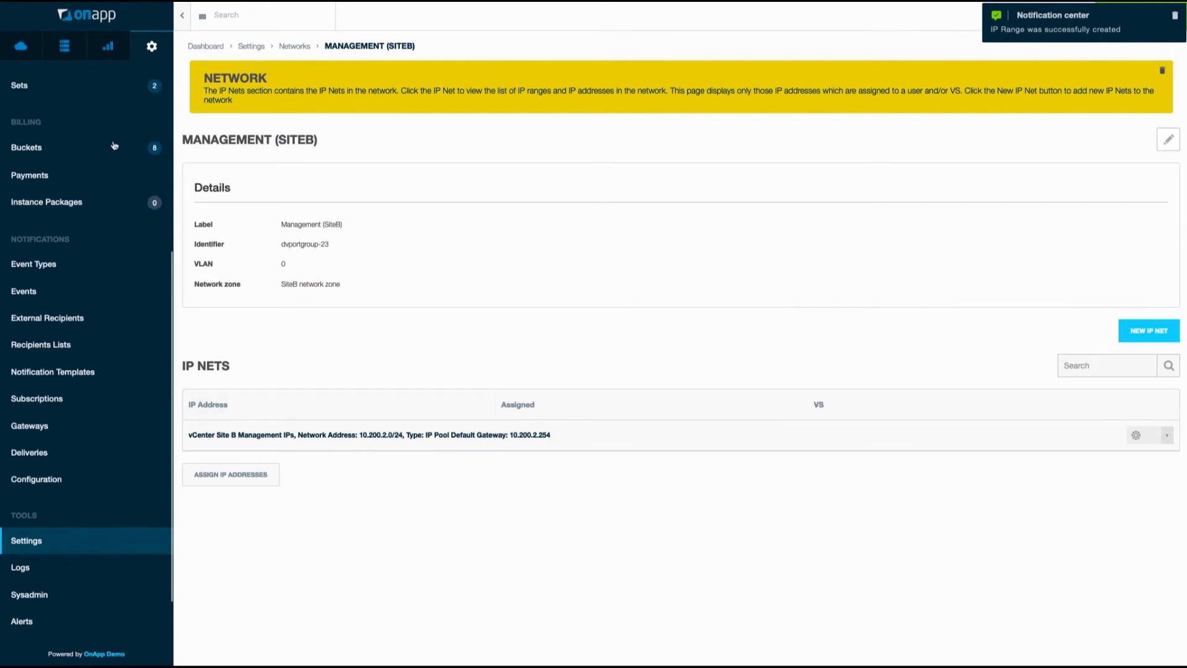
scroll(72, 195, "up", 4)
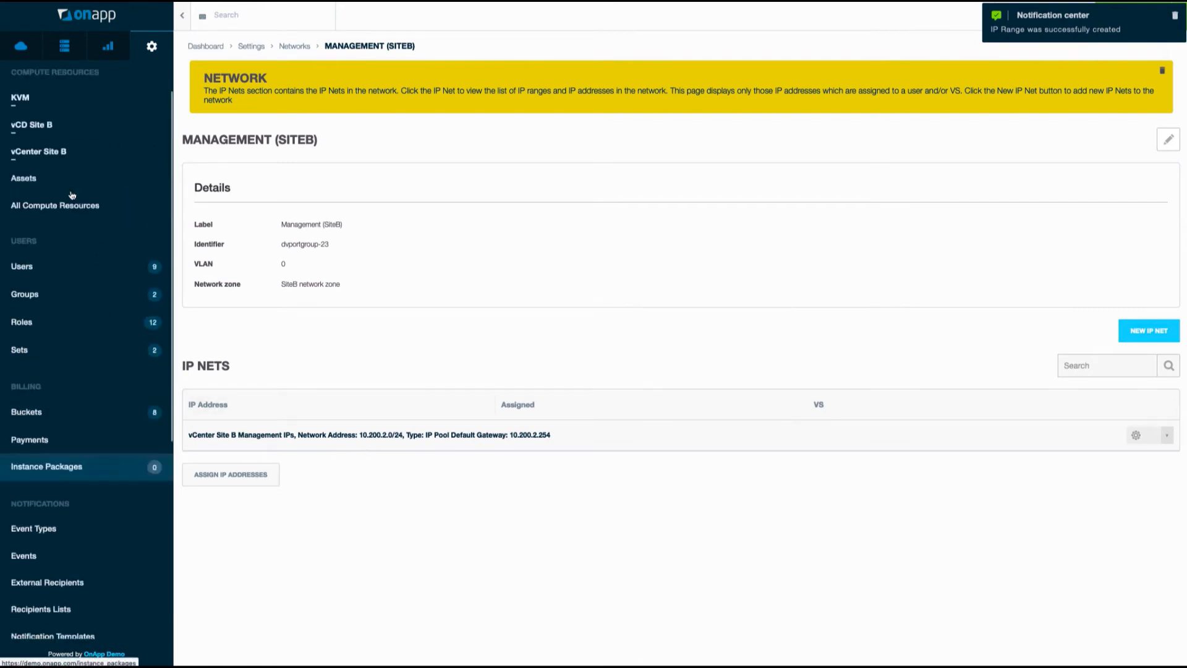
left_click(36, 269)
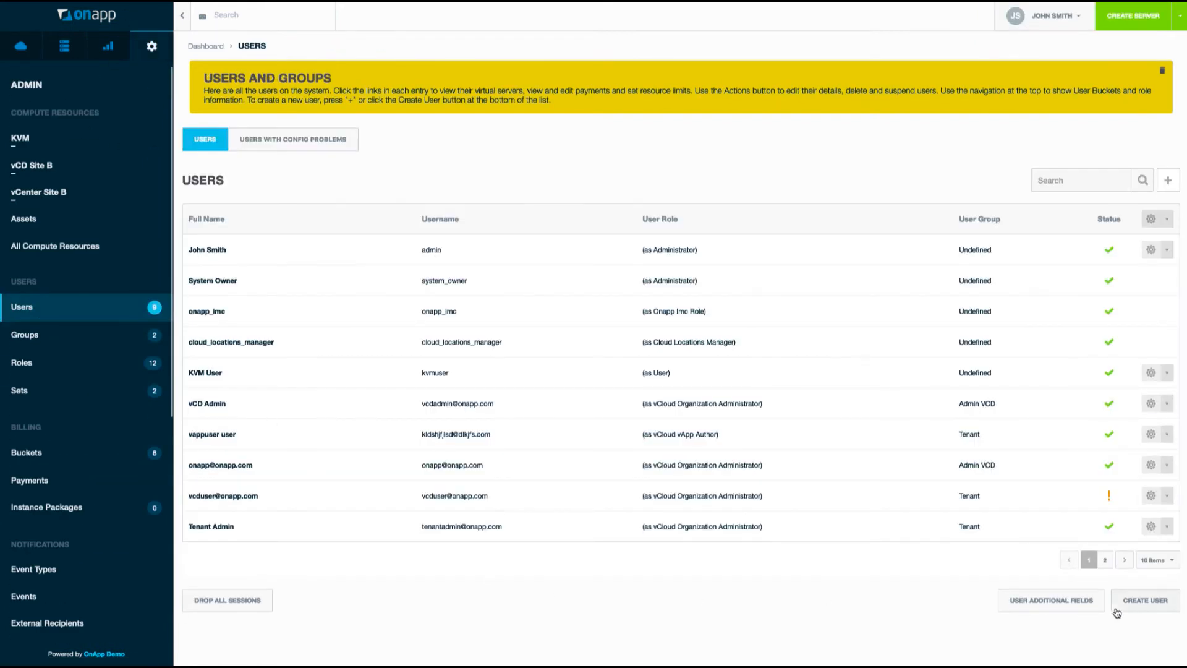
Start a new user with login 'vcenteruser' and replace the placeholder e-mail with the user's e-mail address.
left_click(1139, 605)
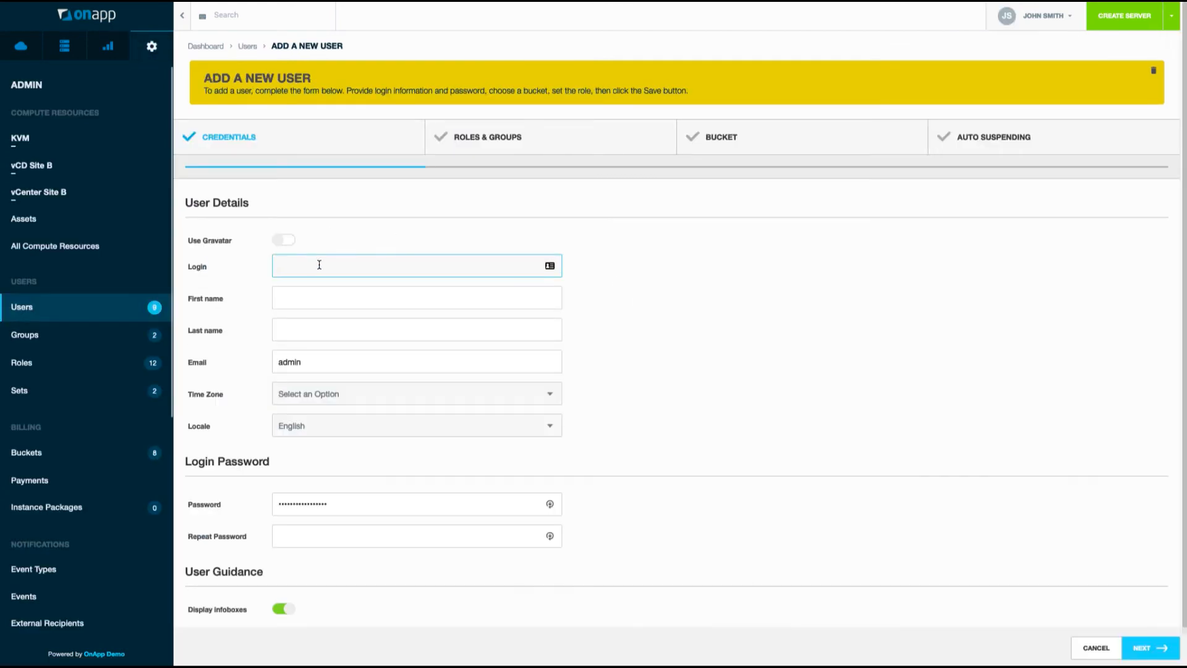
type("vcenter")
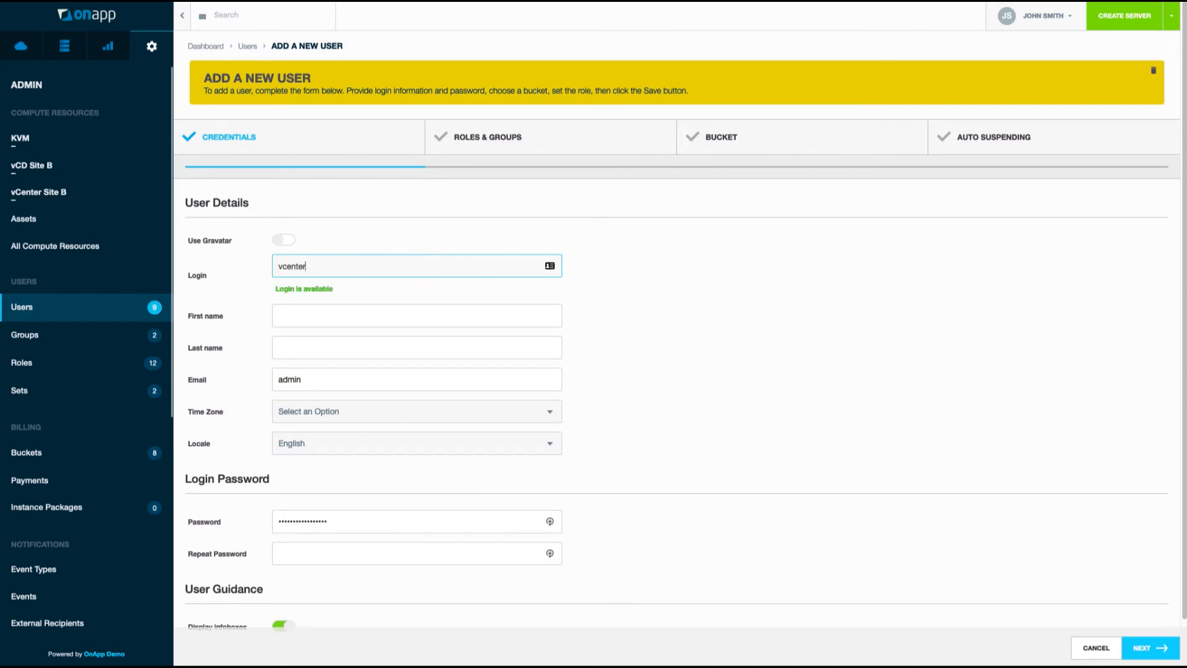
type("user")
key("Tab")
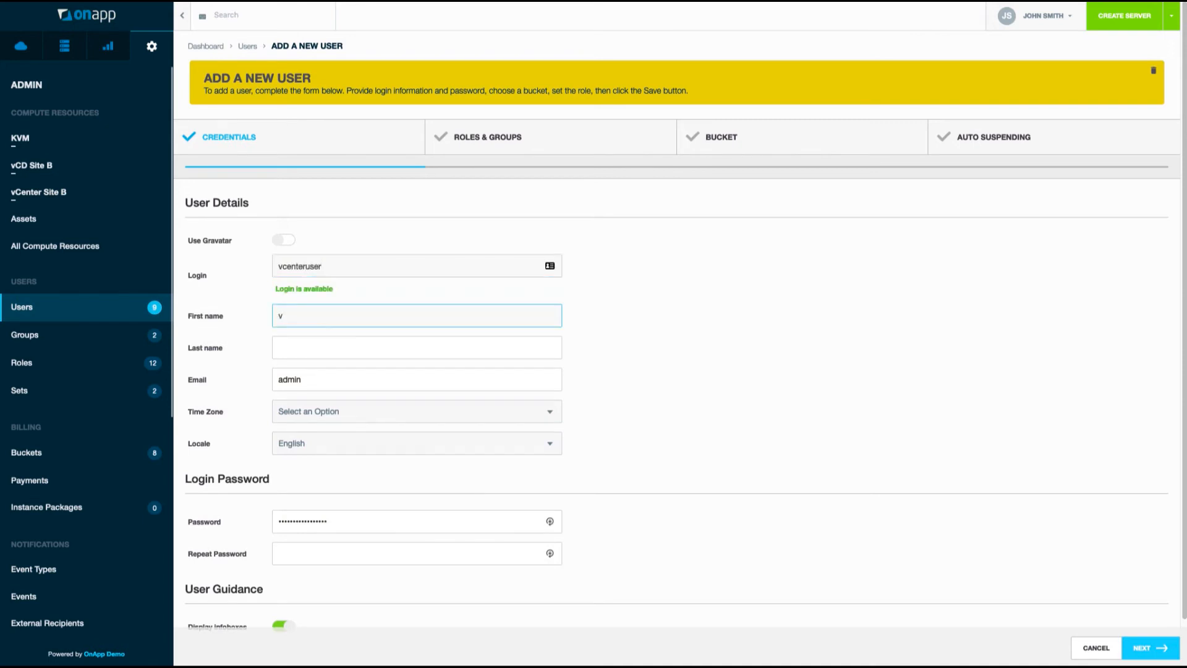
key("Tab")
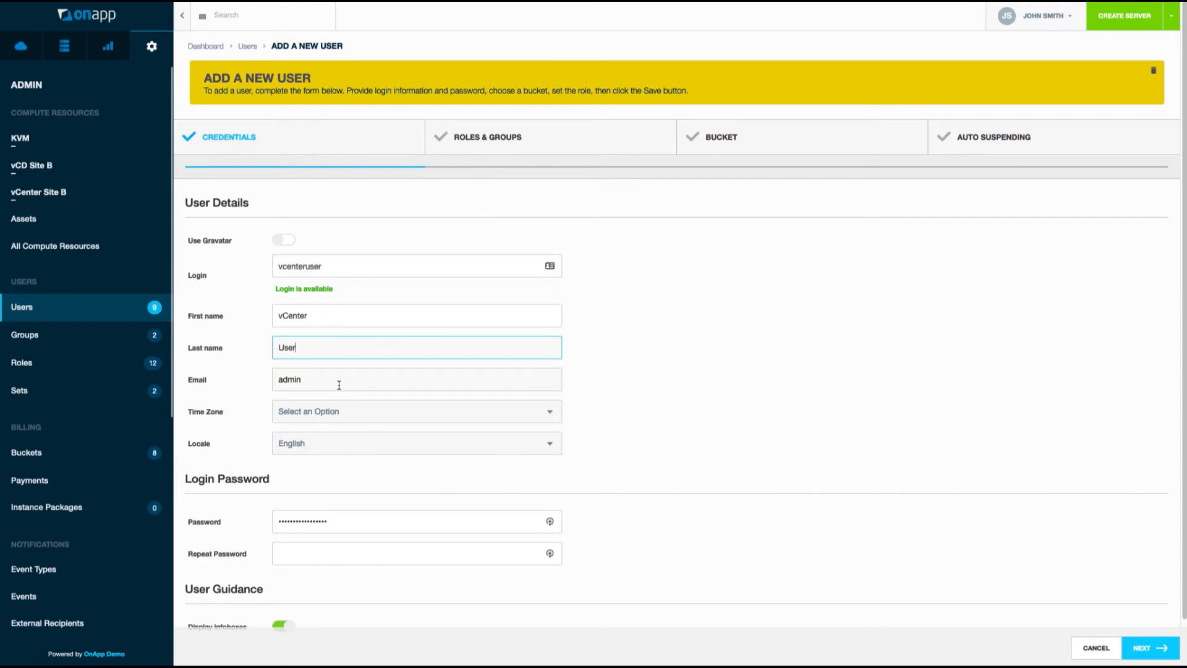
double_click(289, 378)
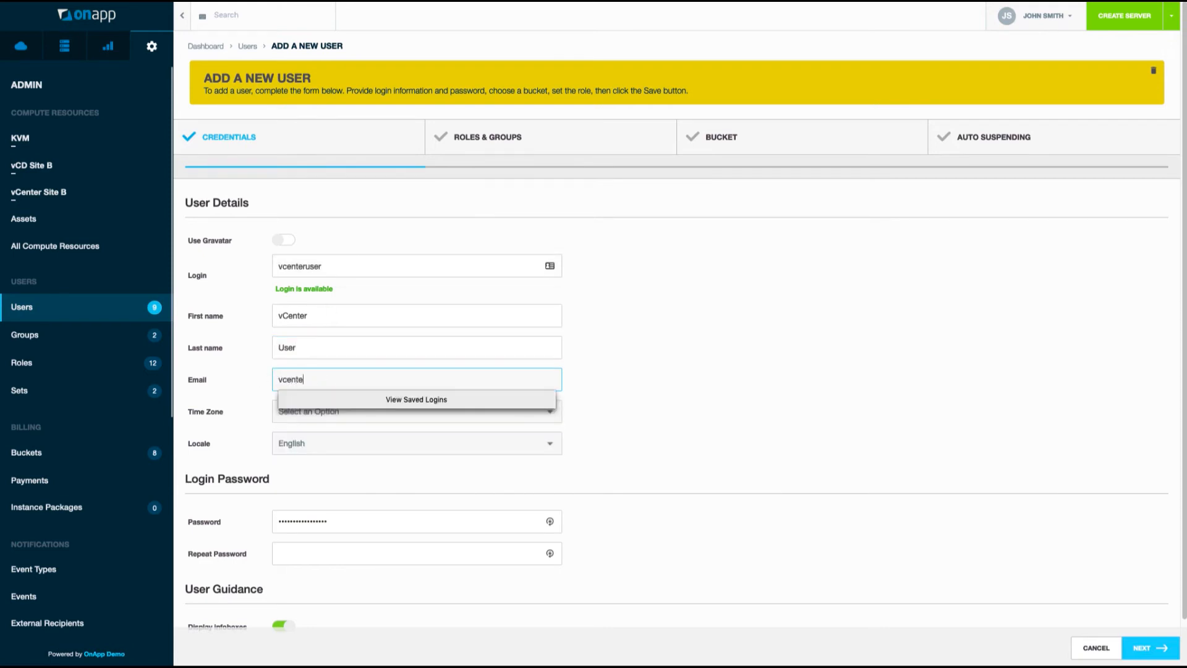
key("Tab")
Set the user's time zone to London and enter a matching strong password twice.
left_click(396, 413)
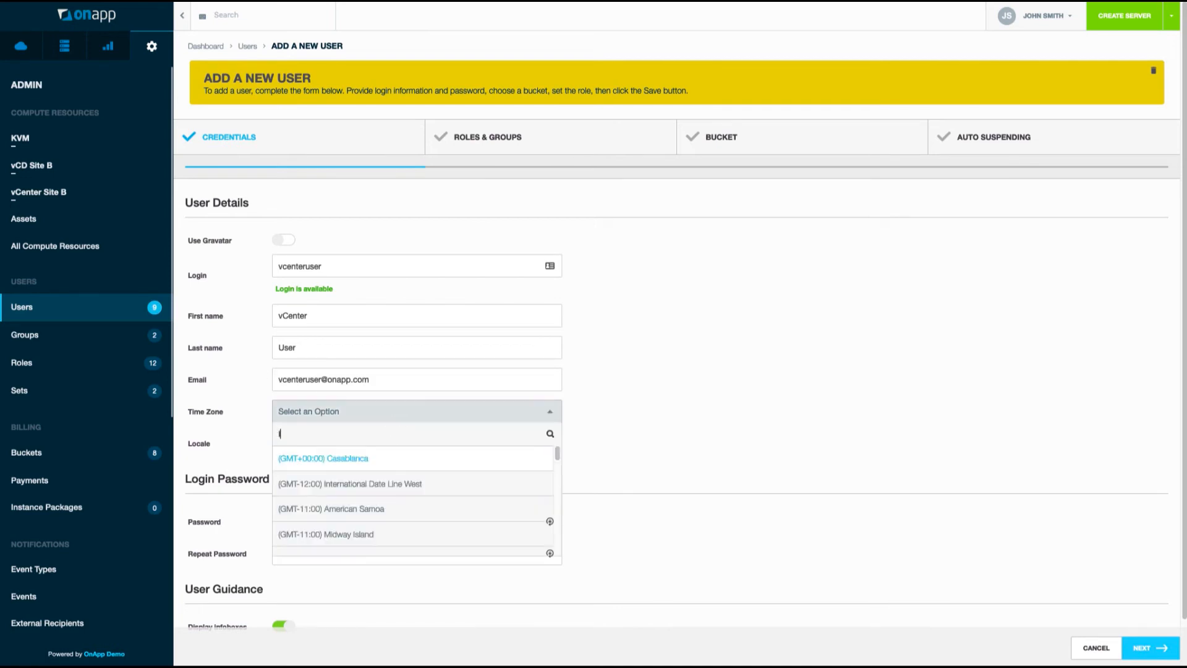
type("london")
left_click(474, 458)
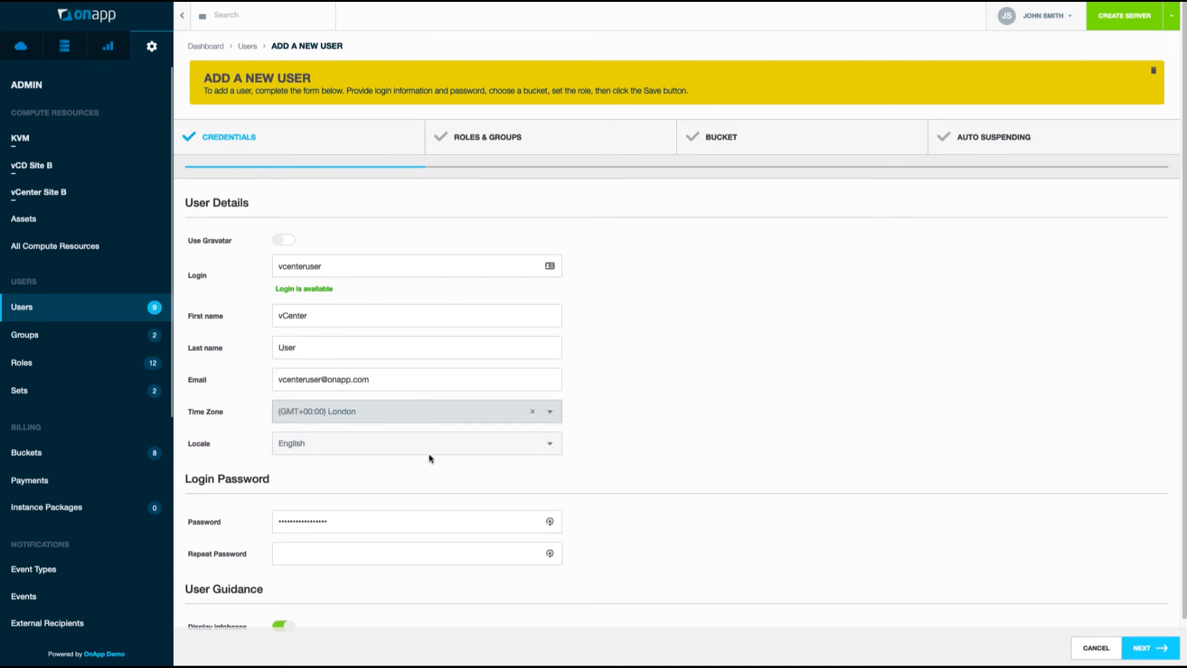
double_click(395, 526)
type("••••••••••")
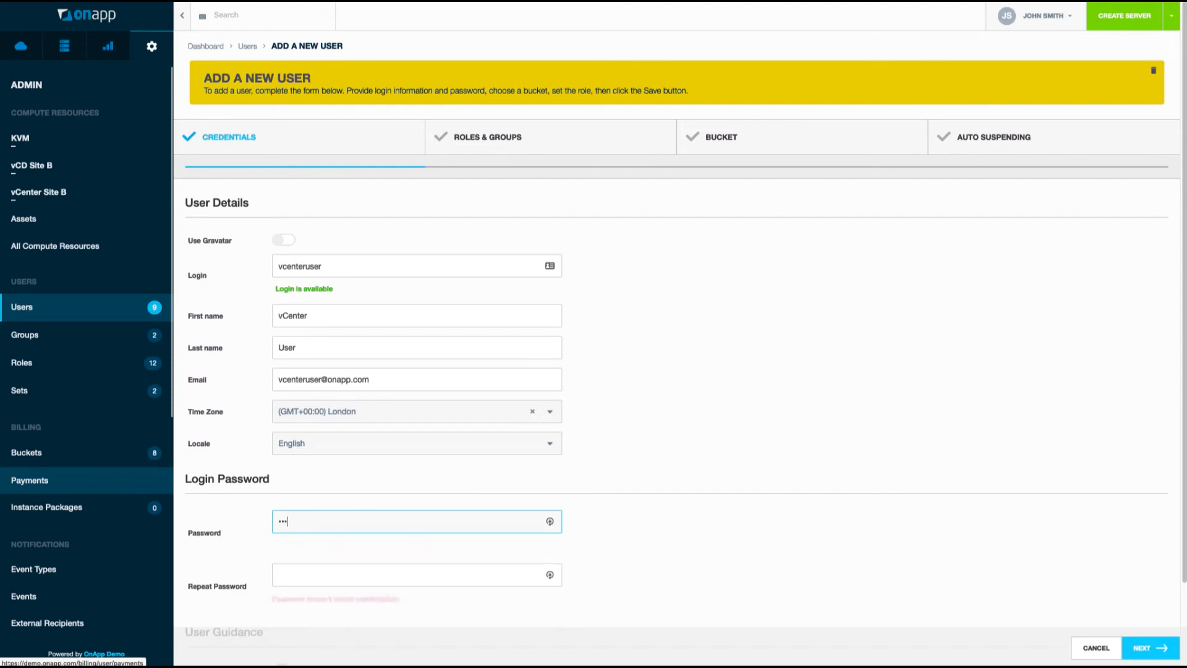
type("••")
key("Tab")
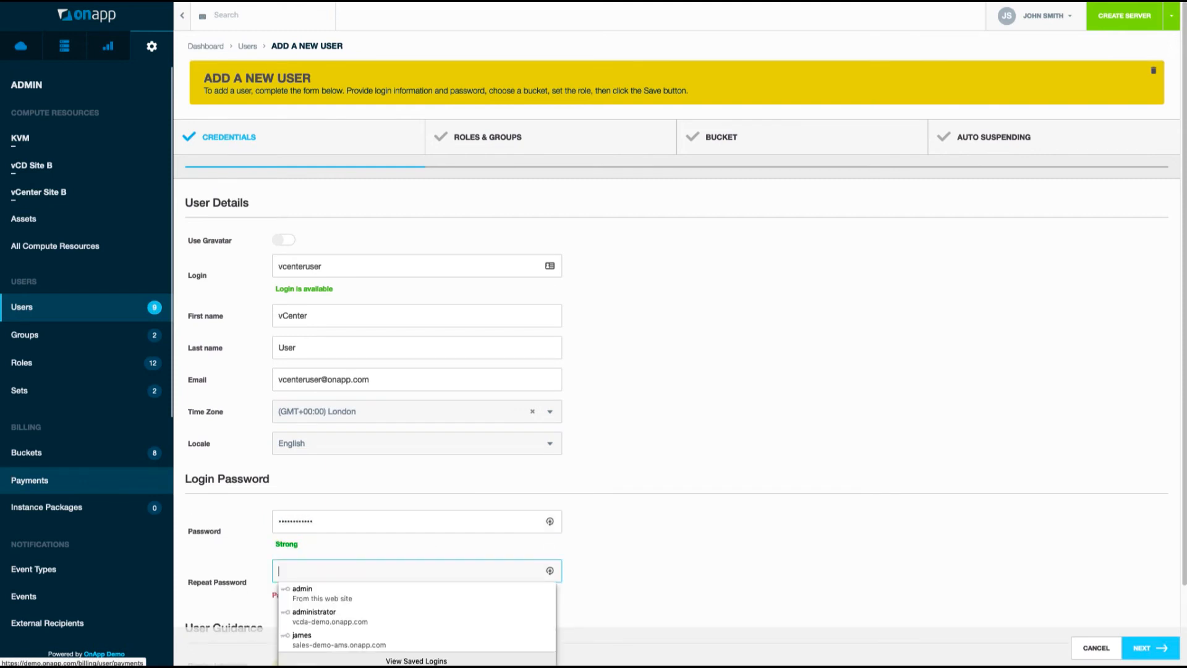
type("••••••••••")
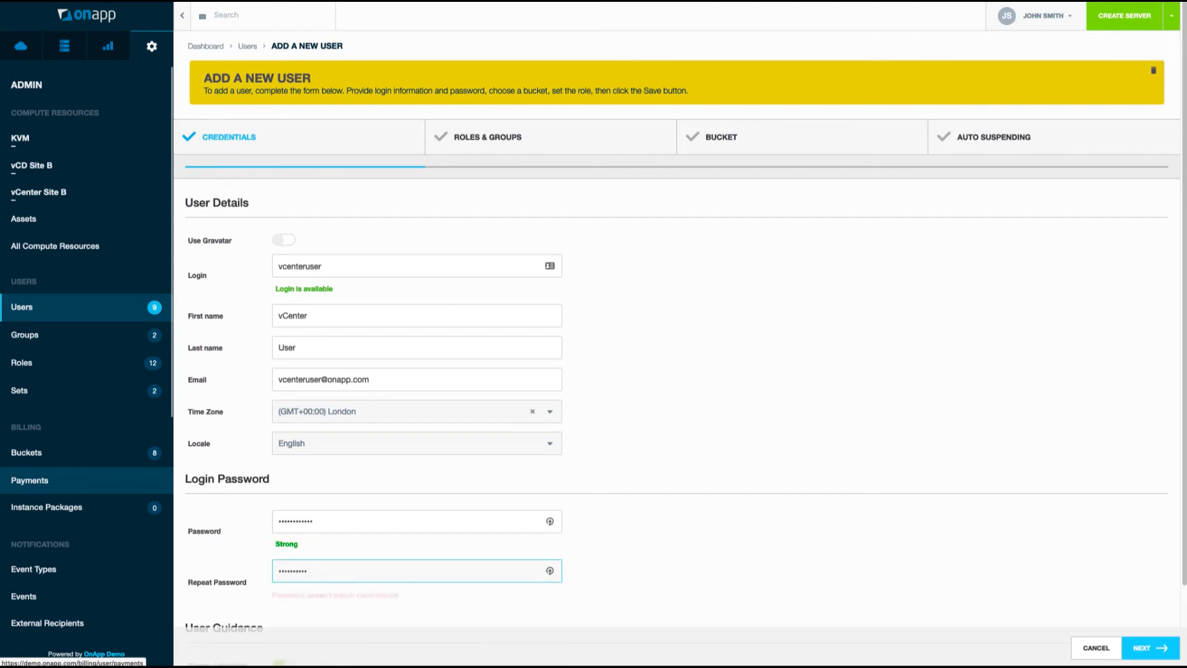
type("••")
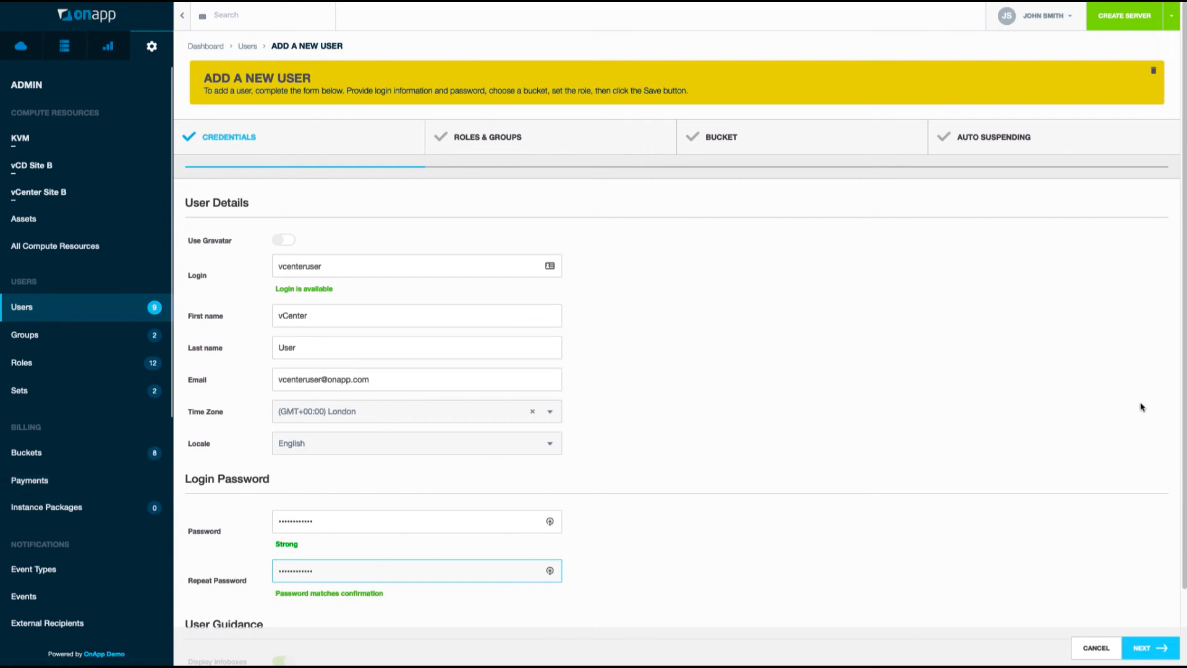
scroll(1141, 407, "down", 2)
left_click(1155, 649)
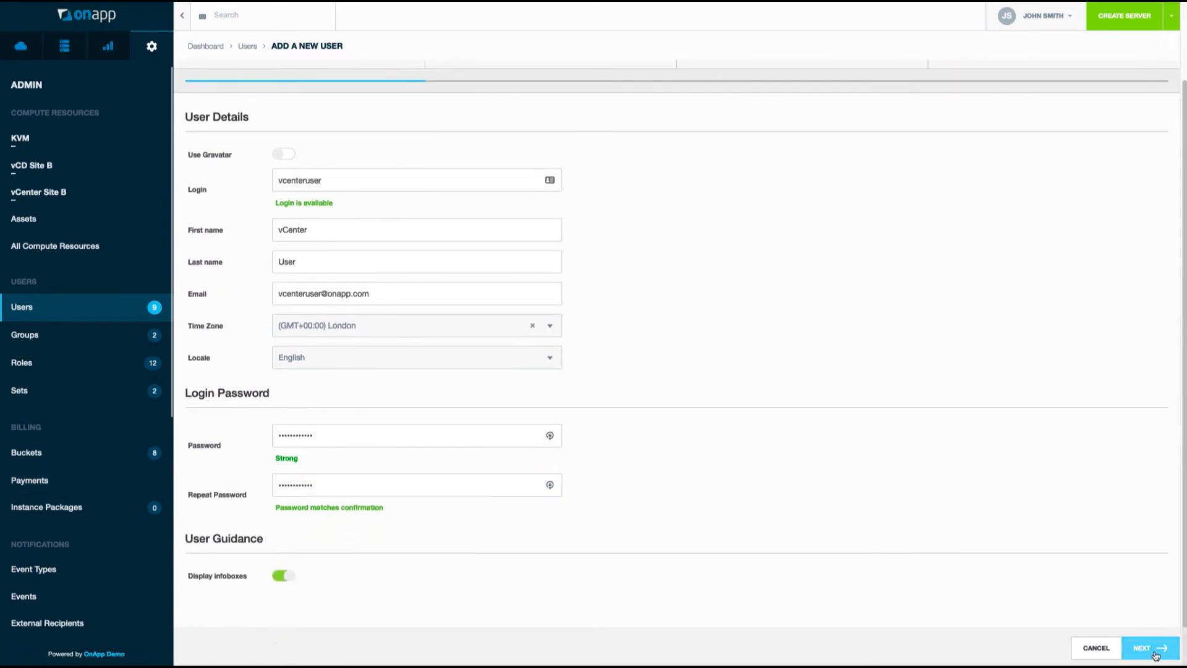
Give the new user the vCenter User role, leaving the user group empty.
left_click(387, 253)
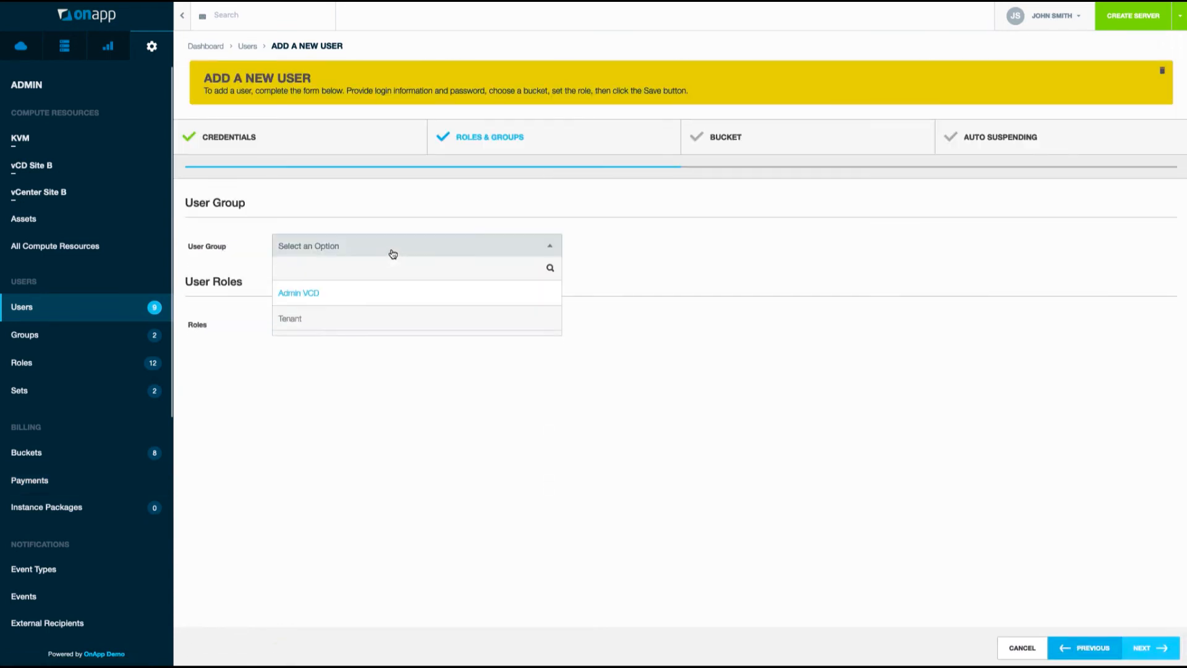
left_click(392, 254)
left_click(444, 330)
scroll(371, 380, "down", 2)
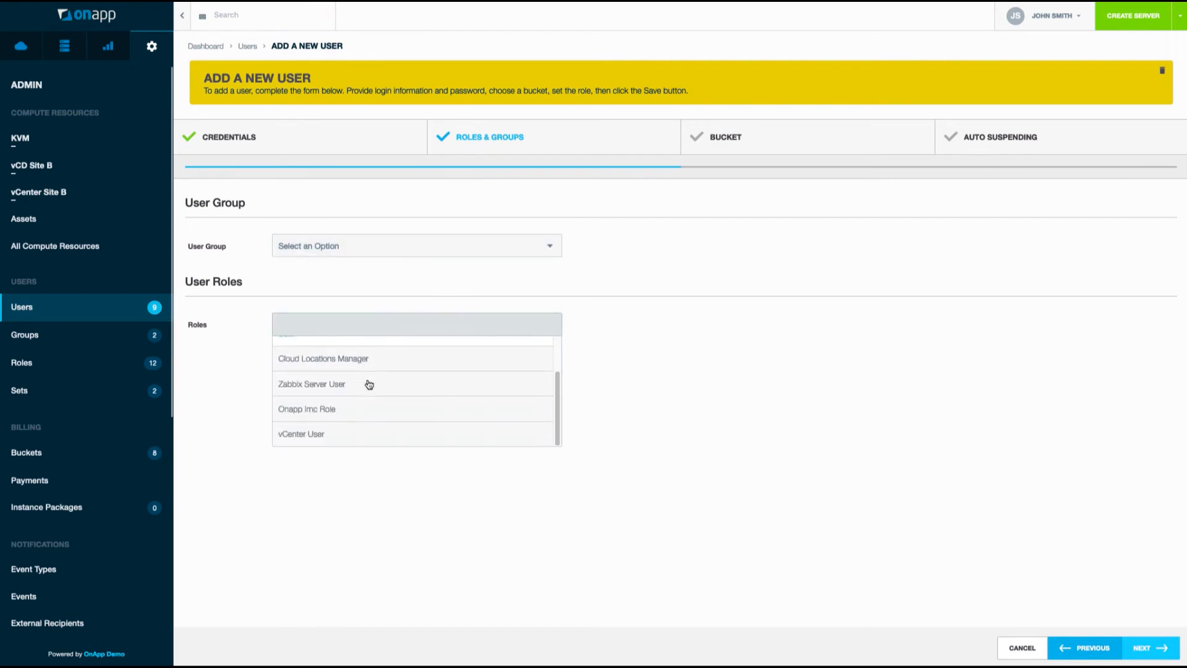
left_click(340, 433)
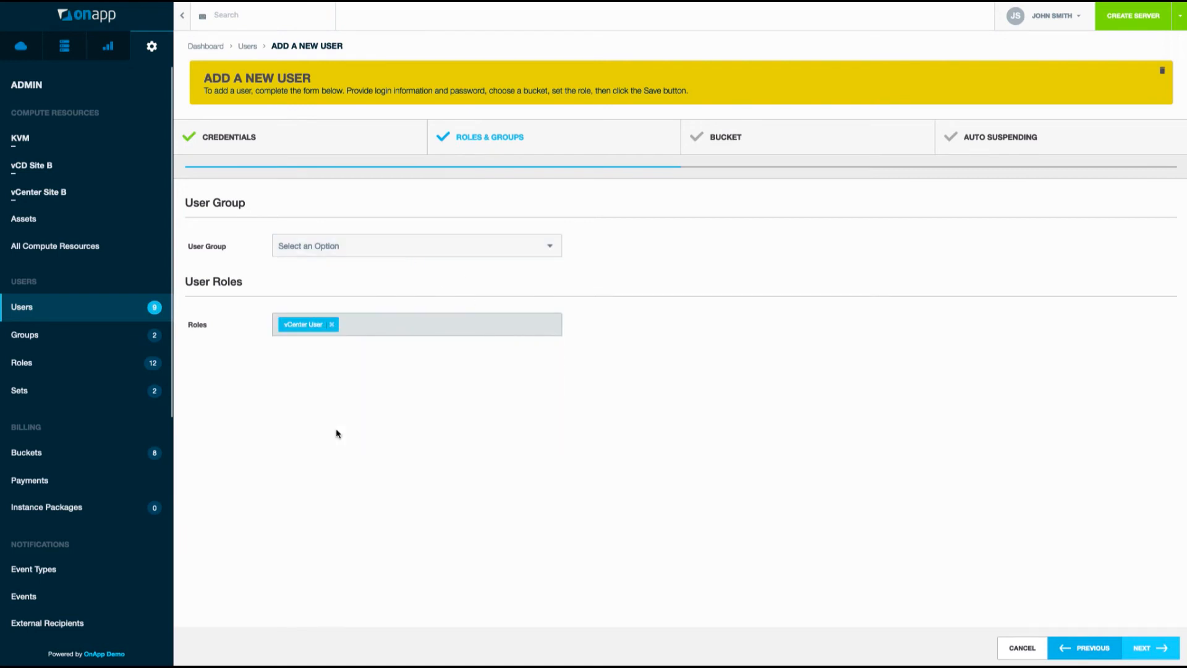
left_click(1143, 648)
Assign the vCenter bucket to the user and save the account.
left_click(426, 247)
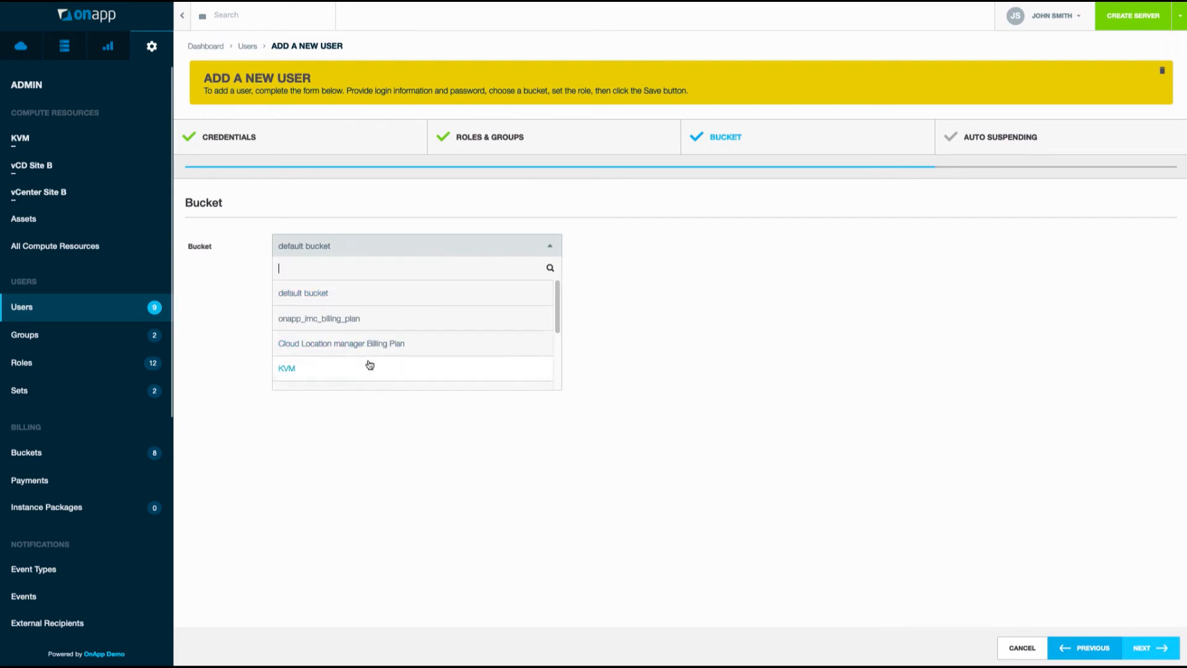
scroll(365, 368, "down", 3)
left_click(316, 380)
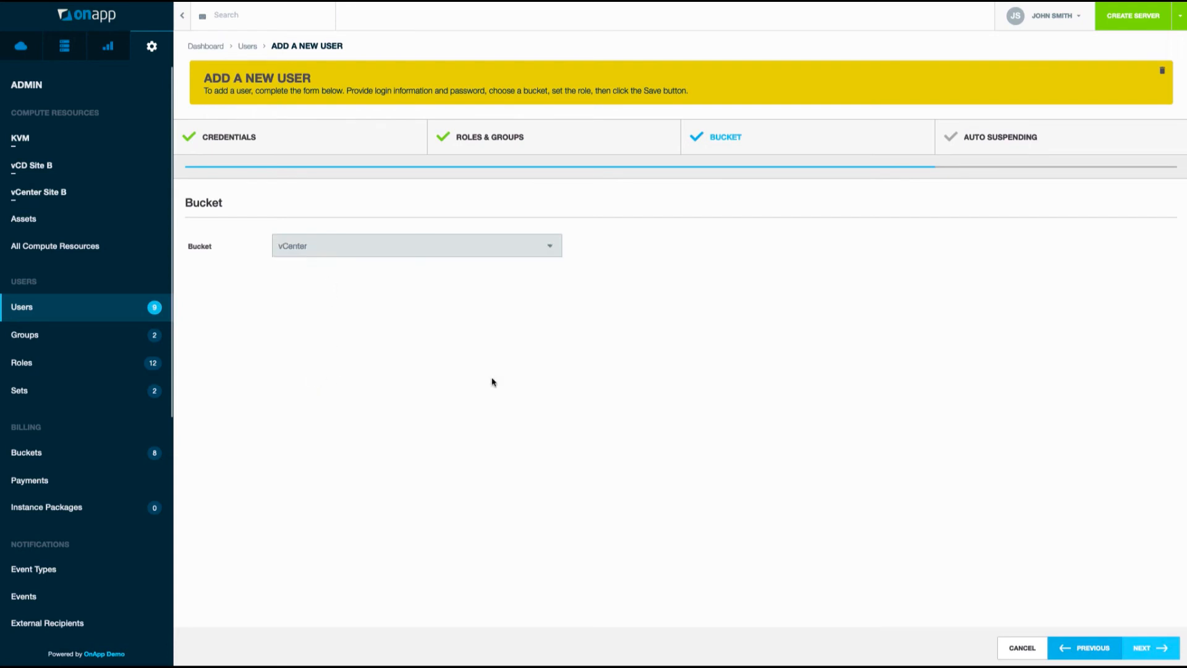
left_click(1157, 656)
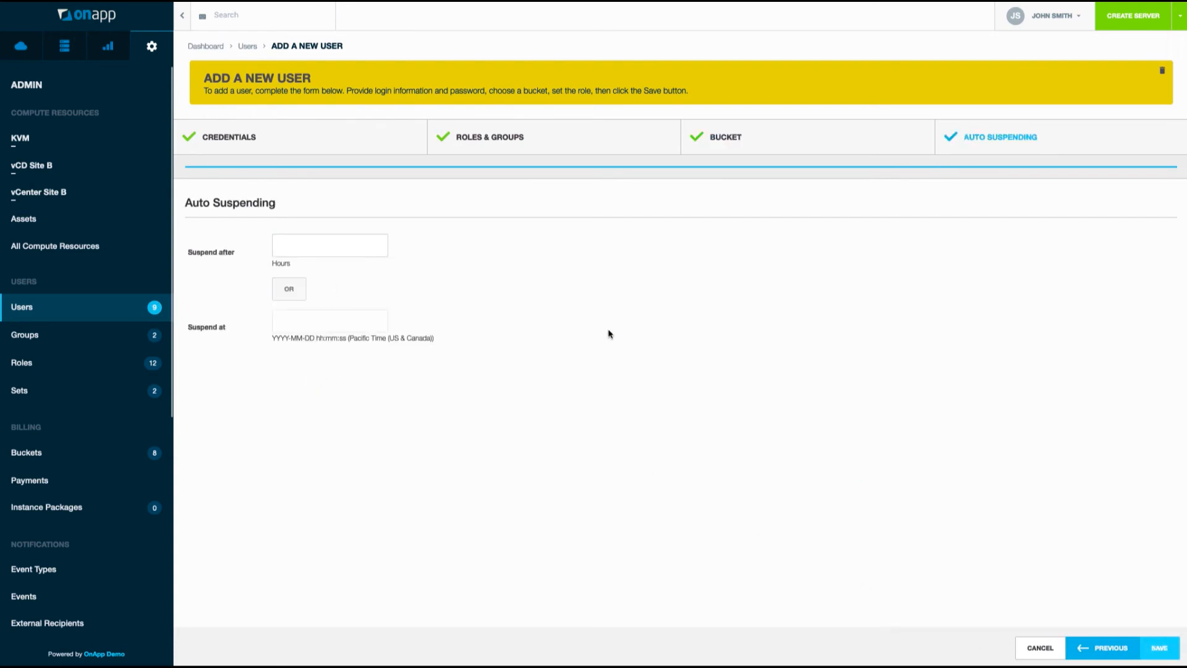
left_click(1166, 650)
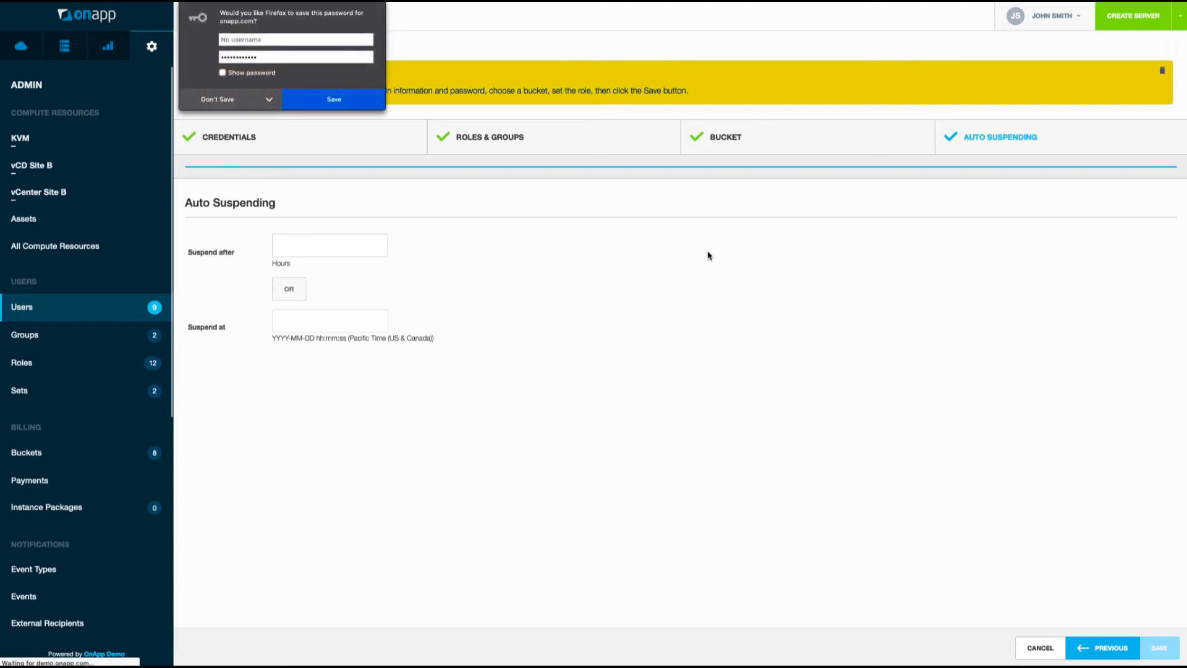
left_click(213, 104)
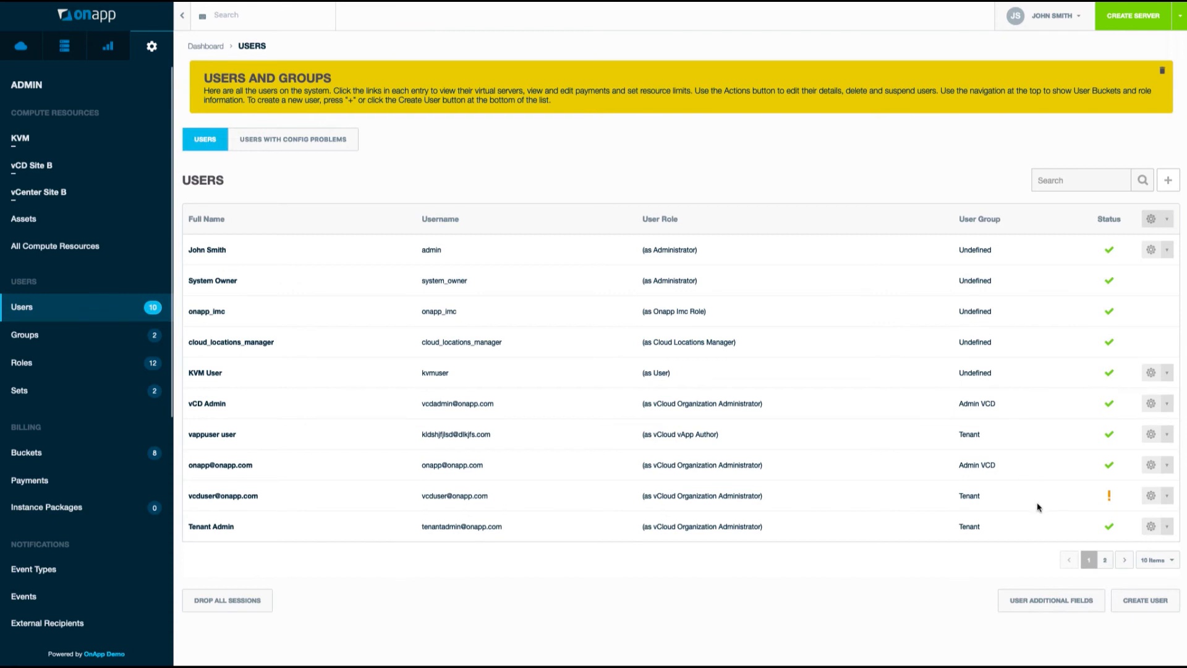
Log in as the vCenter User from page 2 of Users and view their virtual servers.
left_click(1104, 560)
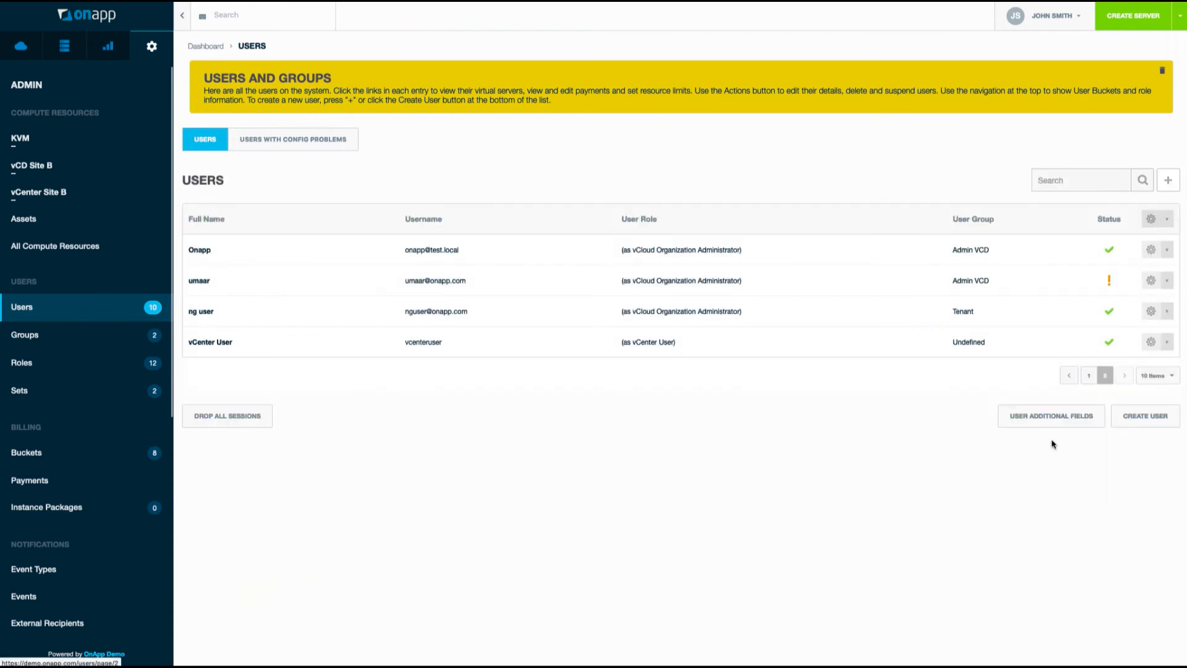
left_click(1163, 343)
left_click(1144, 361)
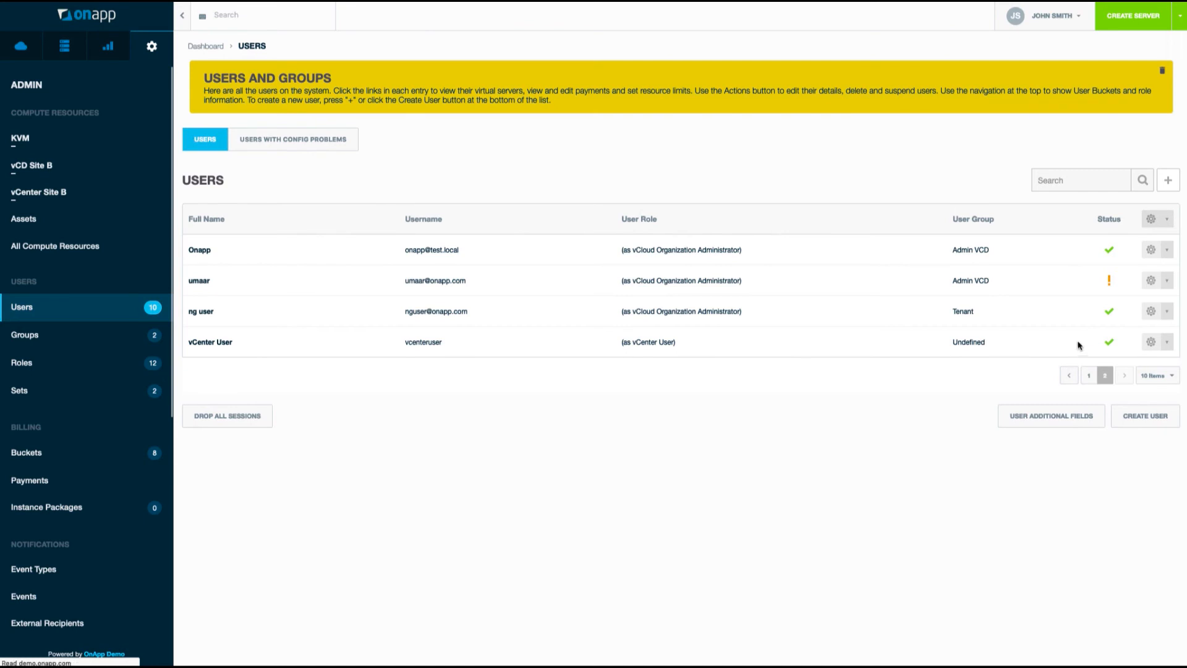
left_click(115, 207)
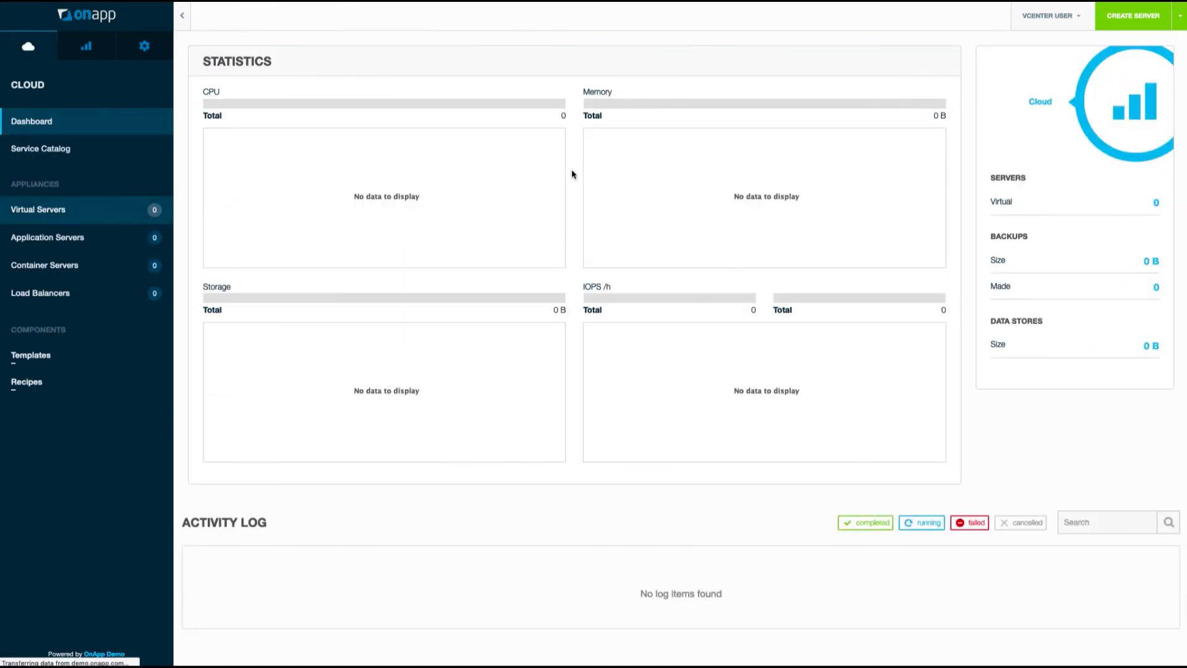
Start a new virtual server from the CentOS7 vCenter template.
left_click(1054, 15)
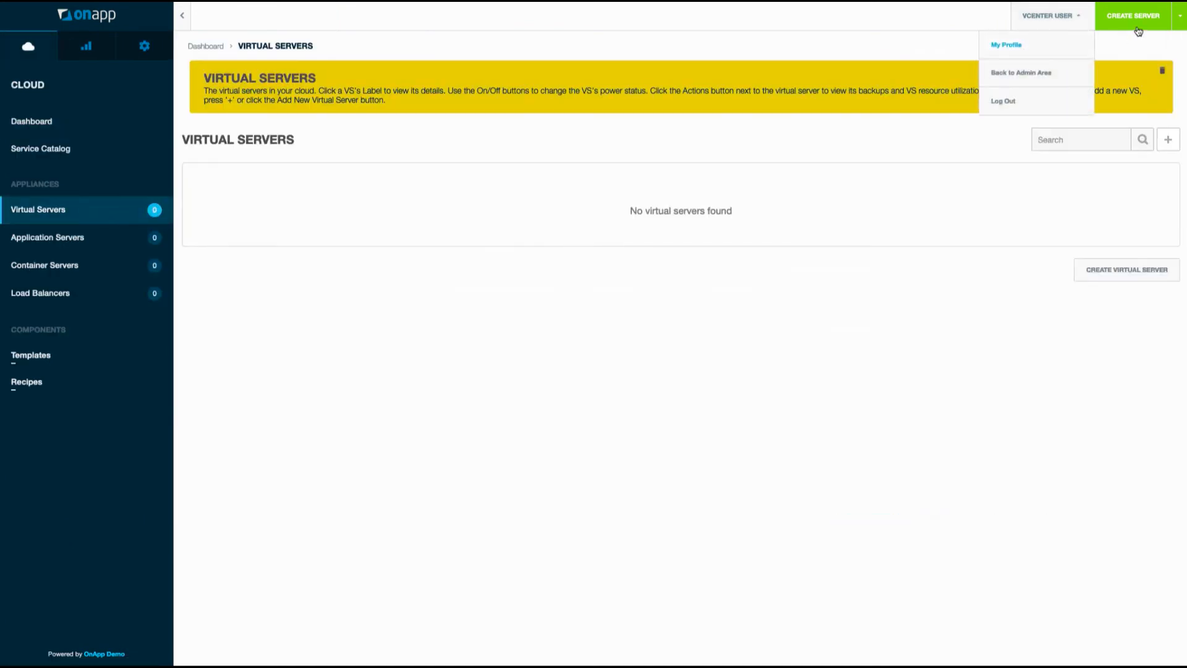
left_click(1029, 45)
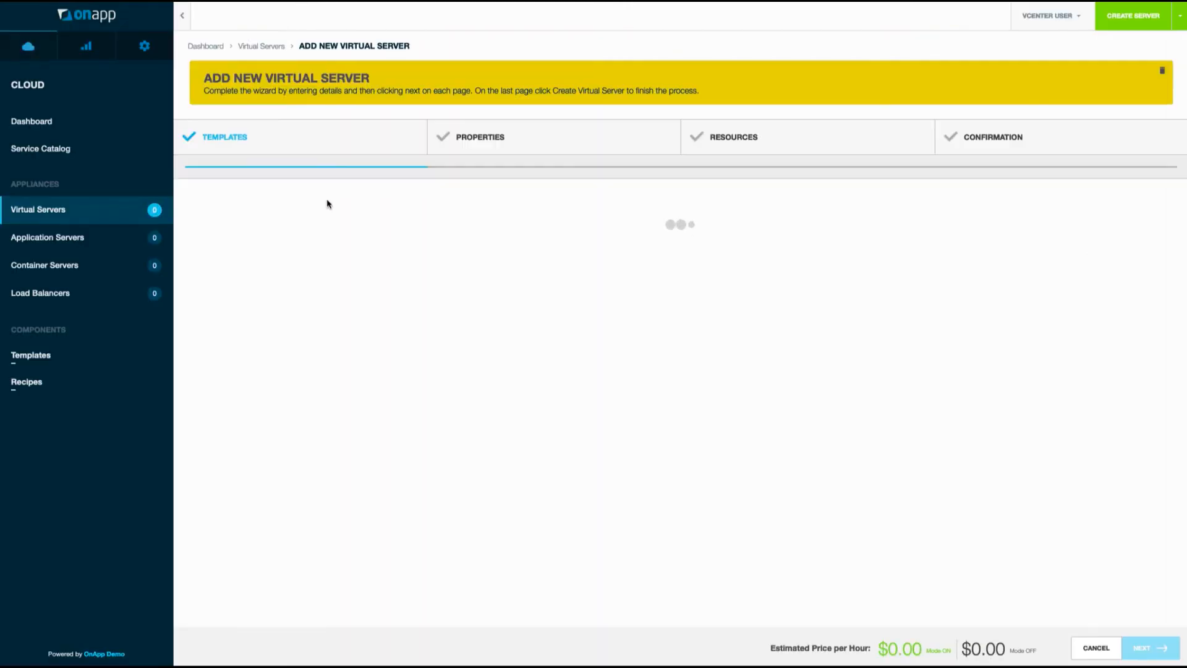
left_click(232, 225)
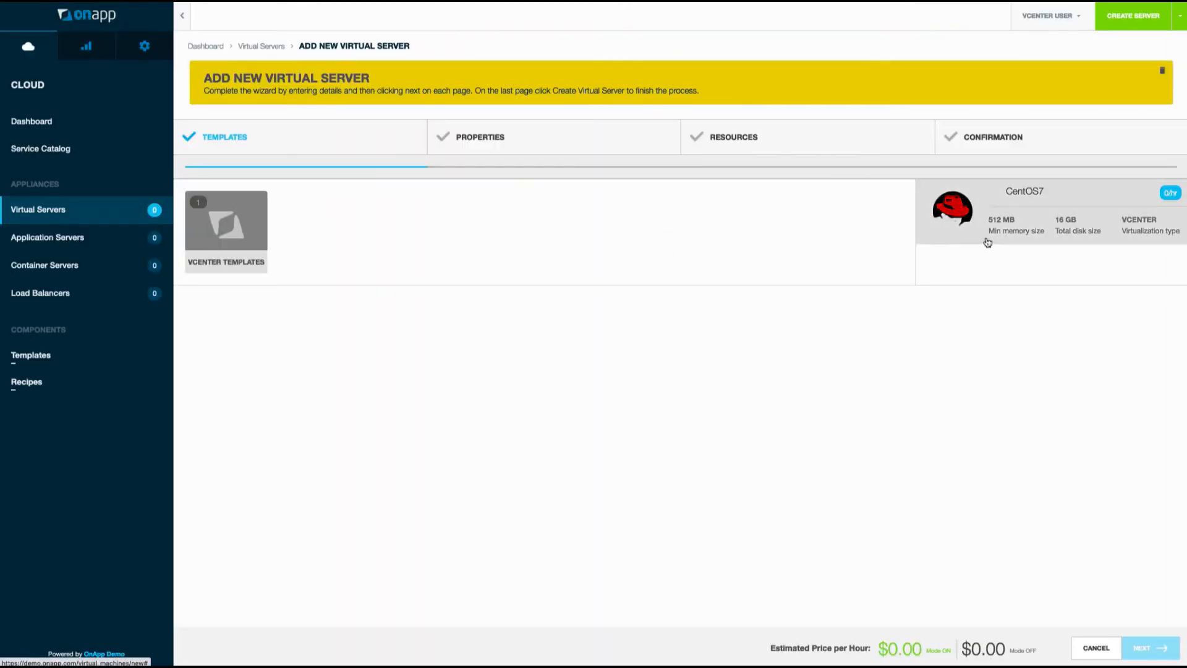
left_click(1145, 647)
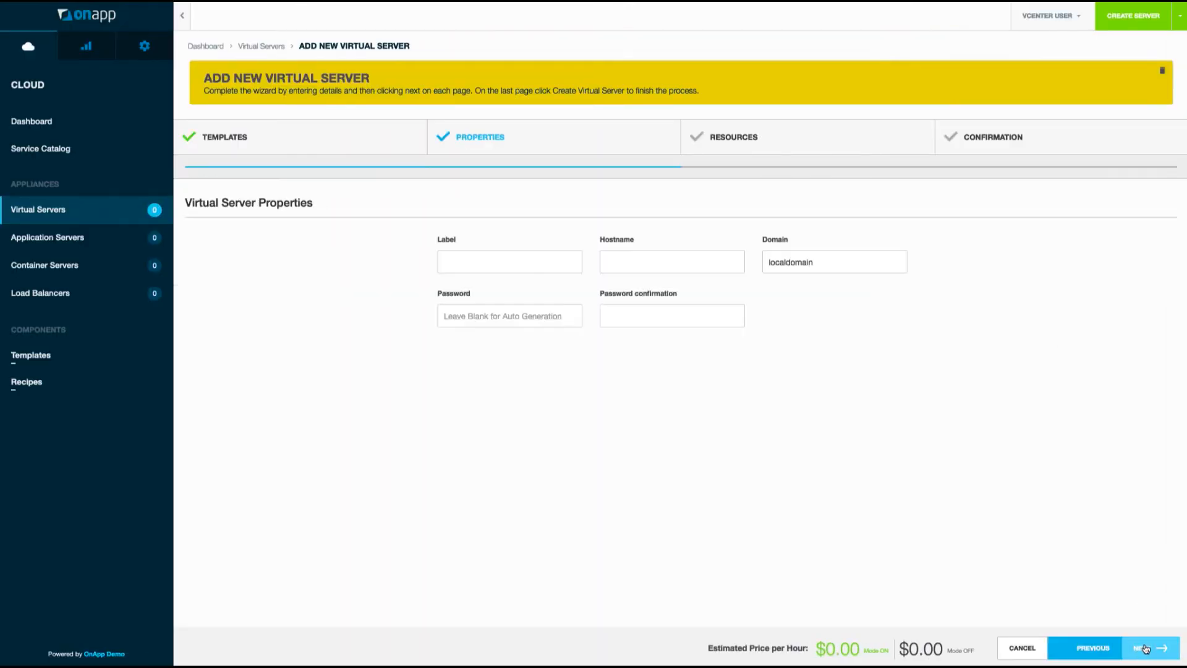
Set label and hostname vcenter-vm1, and enter and confirm the root password.
left_click(490, 267)
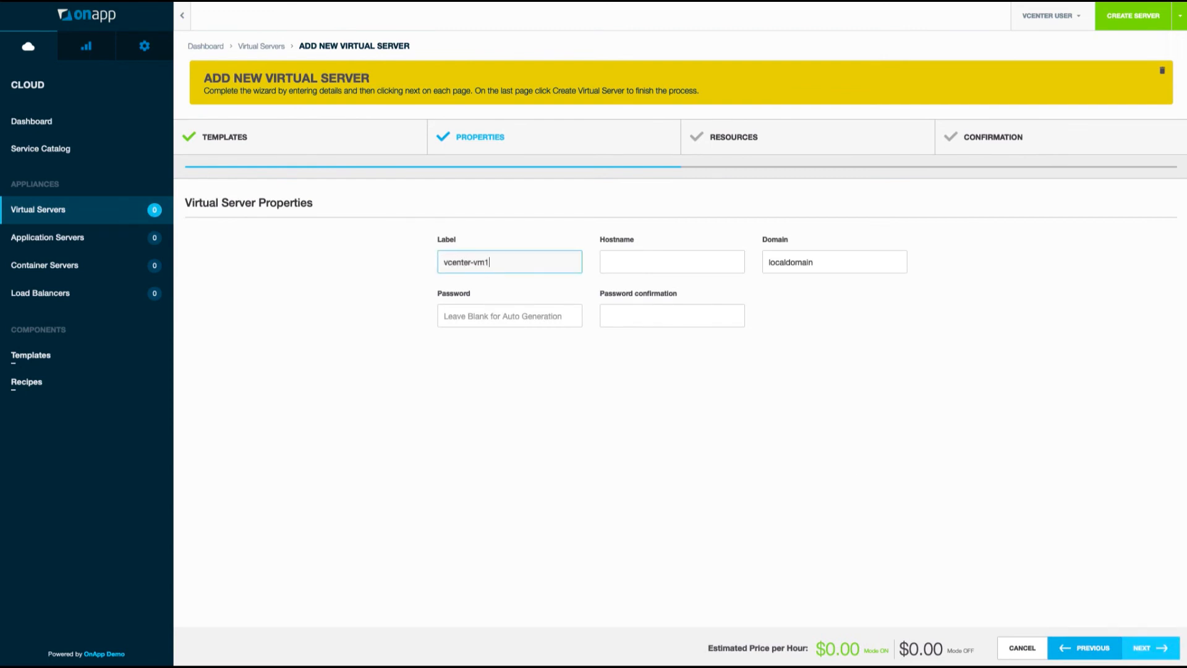
key("Tab")
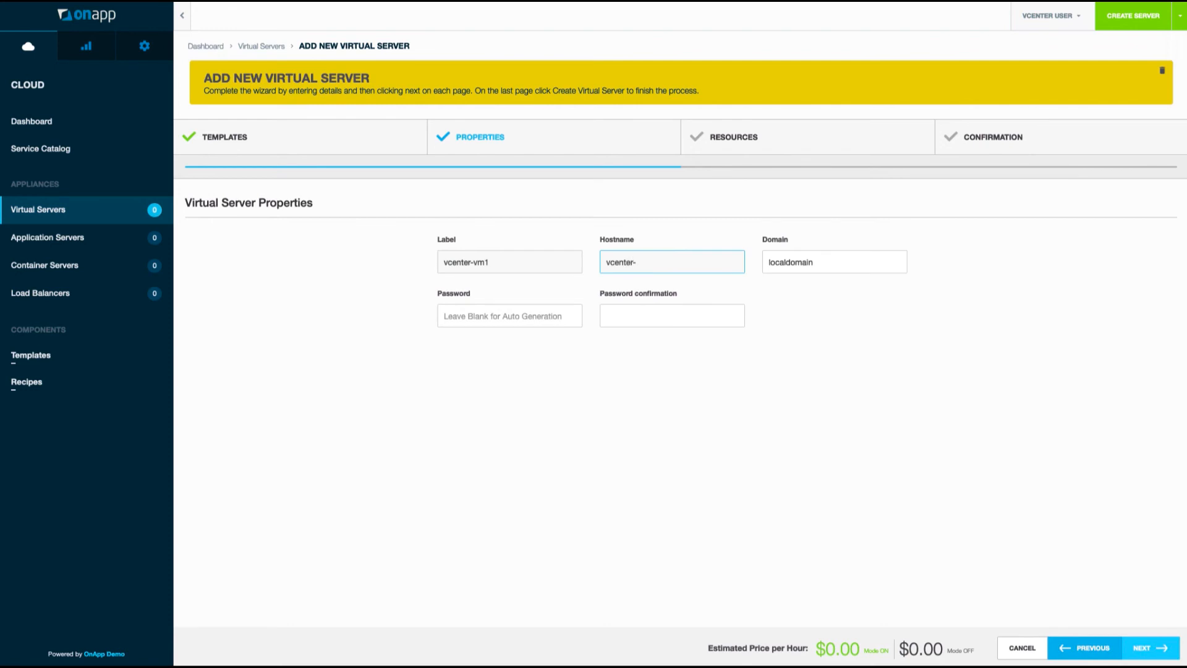
key("Tab")
key("Tab")
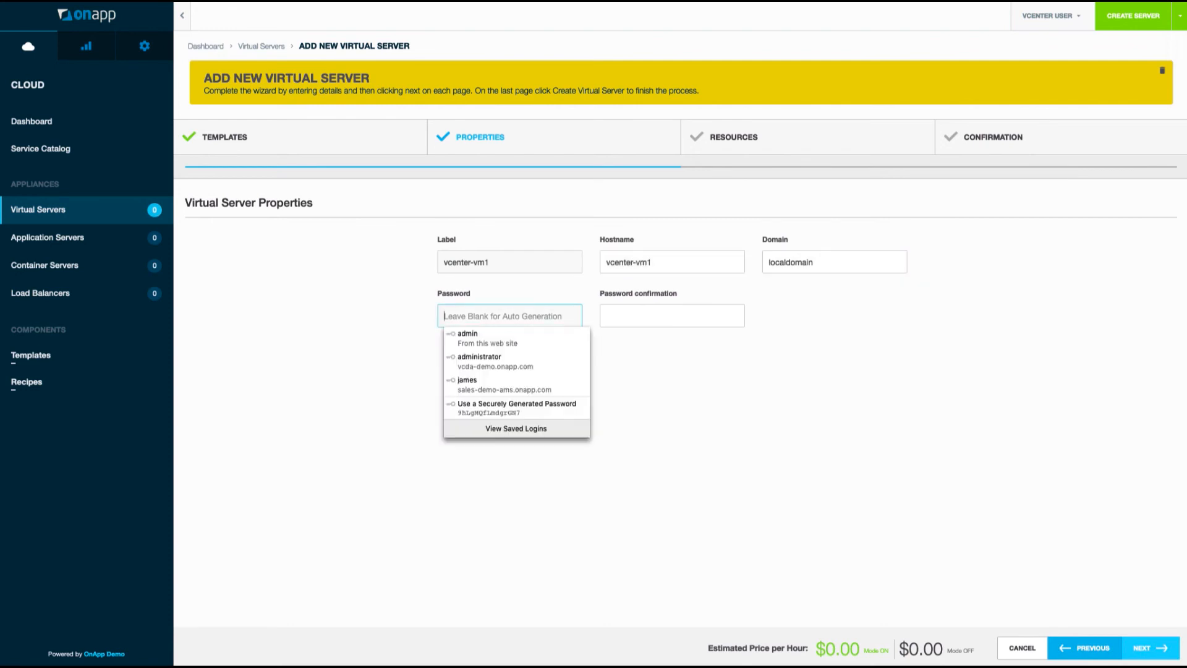
type("•")
key("BackSpace")
type("•••••••")
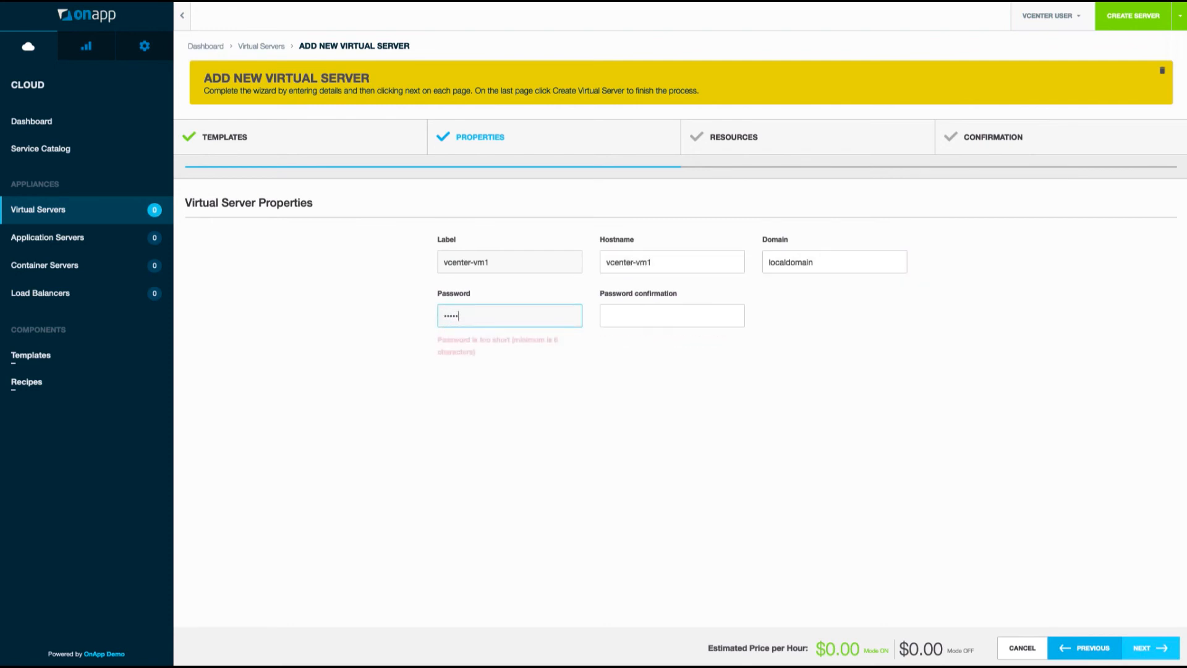
type("•")
key("Tab")
type("••••••••")
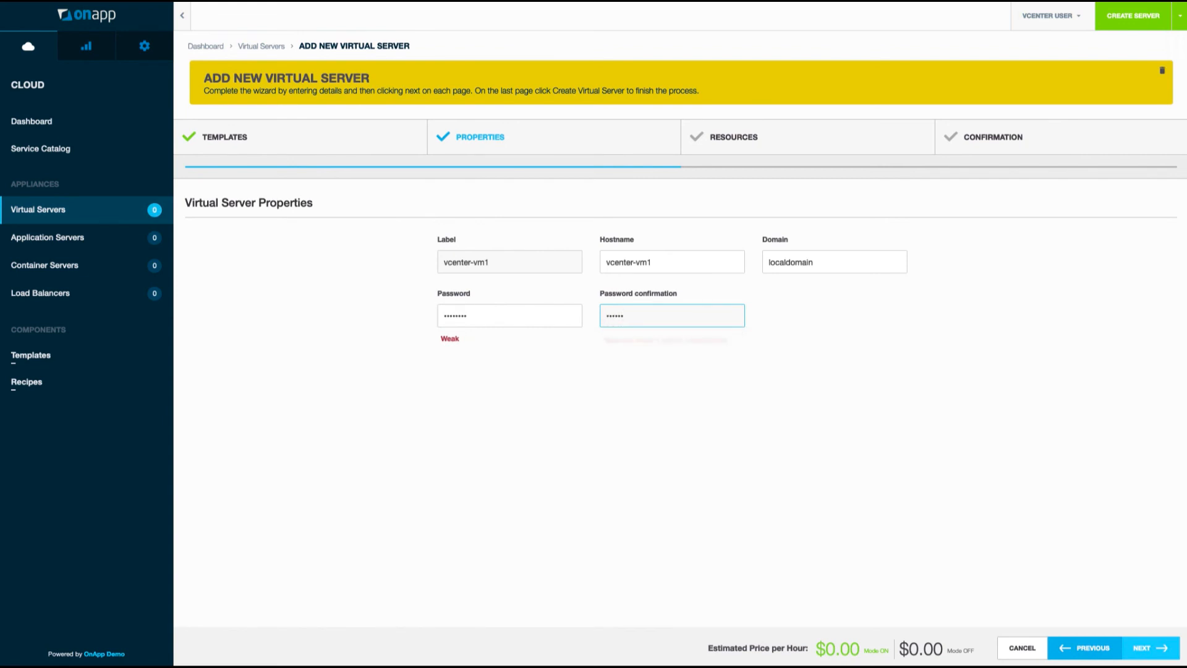
left_click(1147, 646)
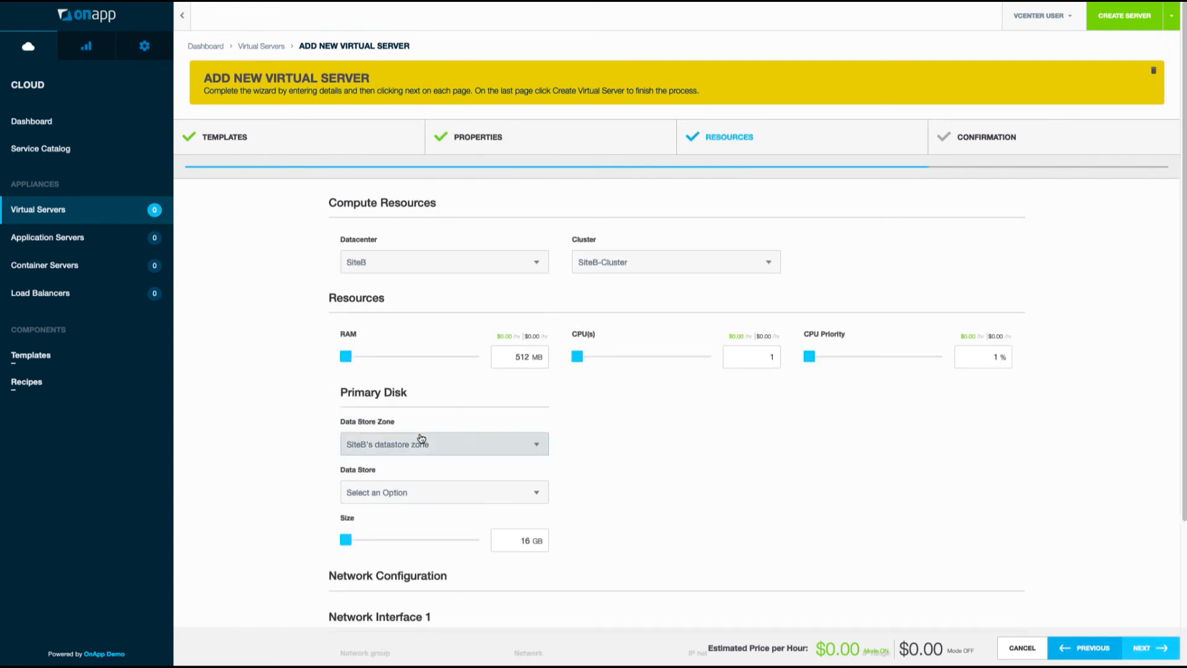
Use SSD (SiteB) storage, Management (SiteB) network, range 10.200.2.100–10.200.2.120, and unlimited port speed.
left_click(412, 492)
left_click(383, 563)
scroll(433, 538, "down", 3)
left_click(415, 515)
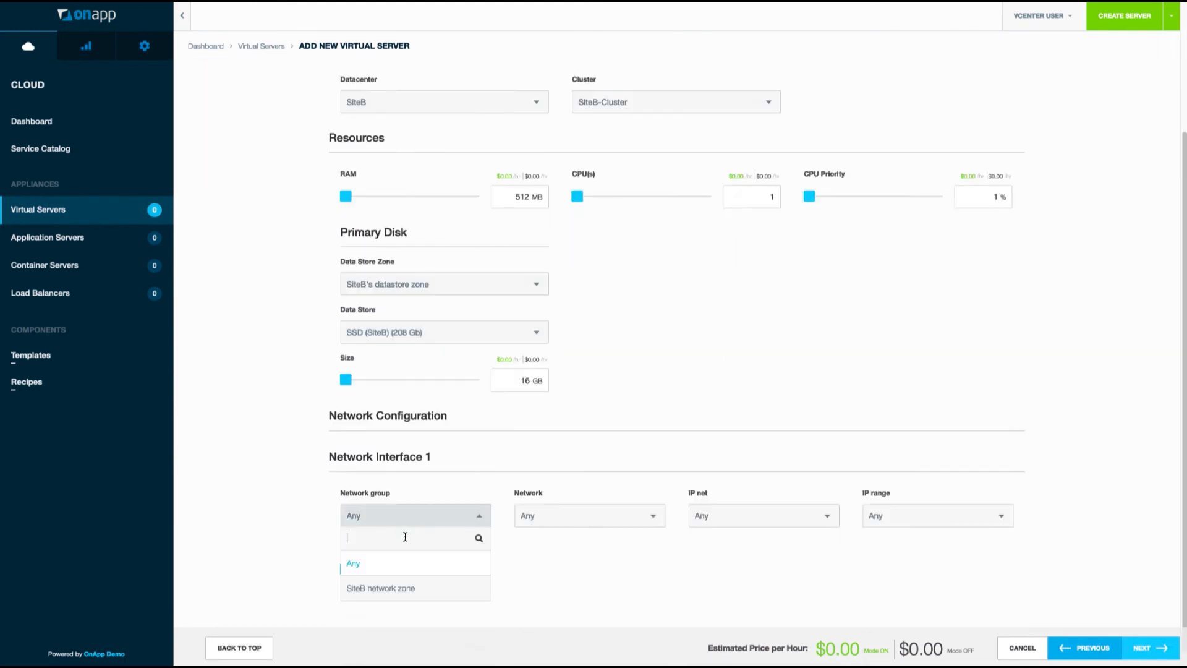
left_click(405, 588)
left_click(556, 530)
left_click(568, 586)
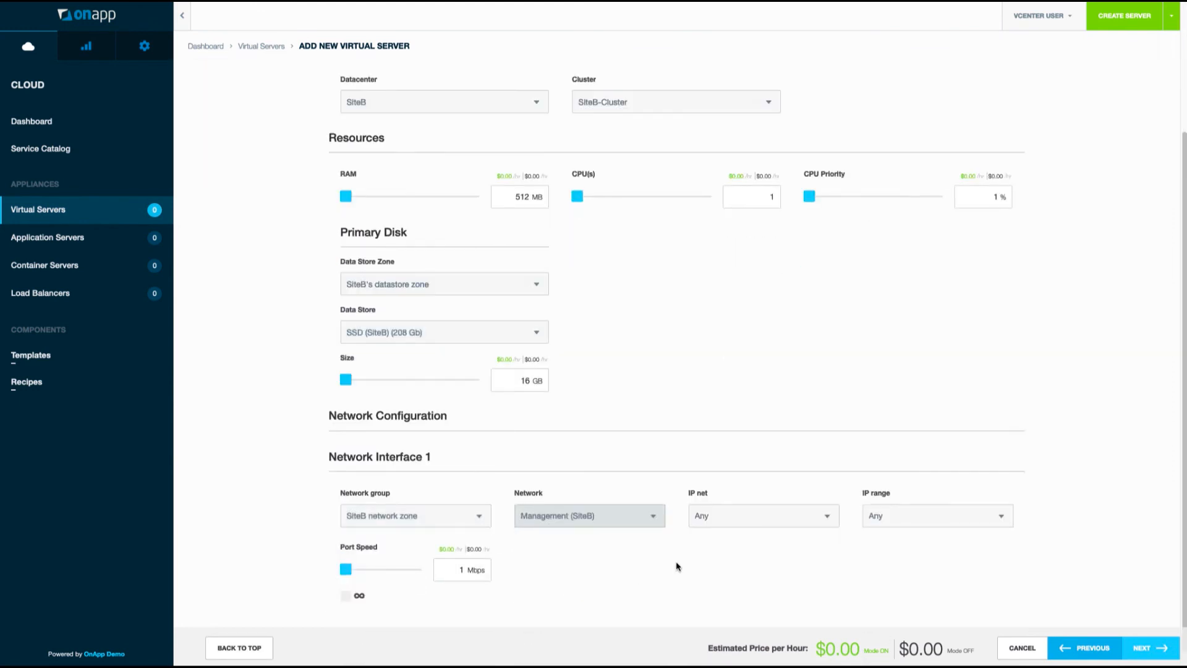
left_click(727, 516)
left_click(761, 588)
left_click(928, 516)
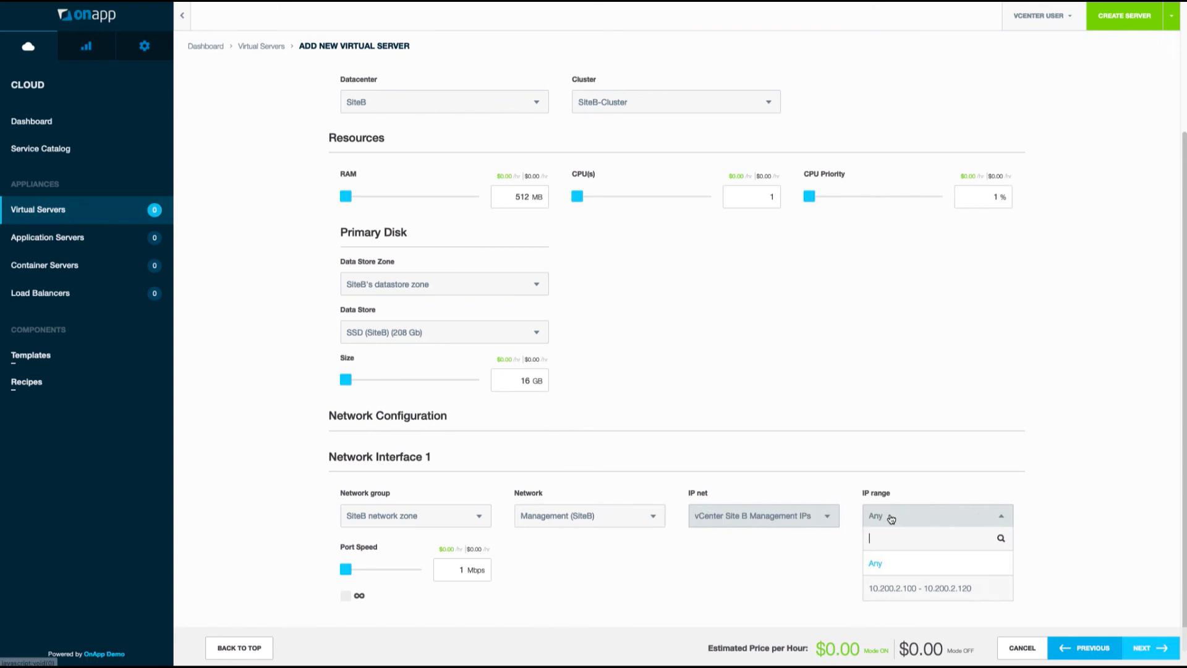
left_click(912, 588)
left_click(345, 596)
Confirm the summary and create the virtual server, declining the browser's password save.
left_click(1144, 648)
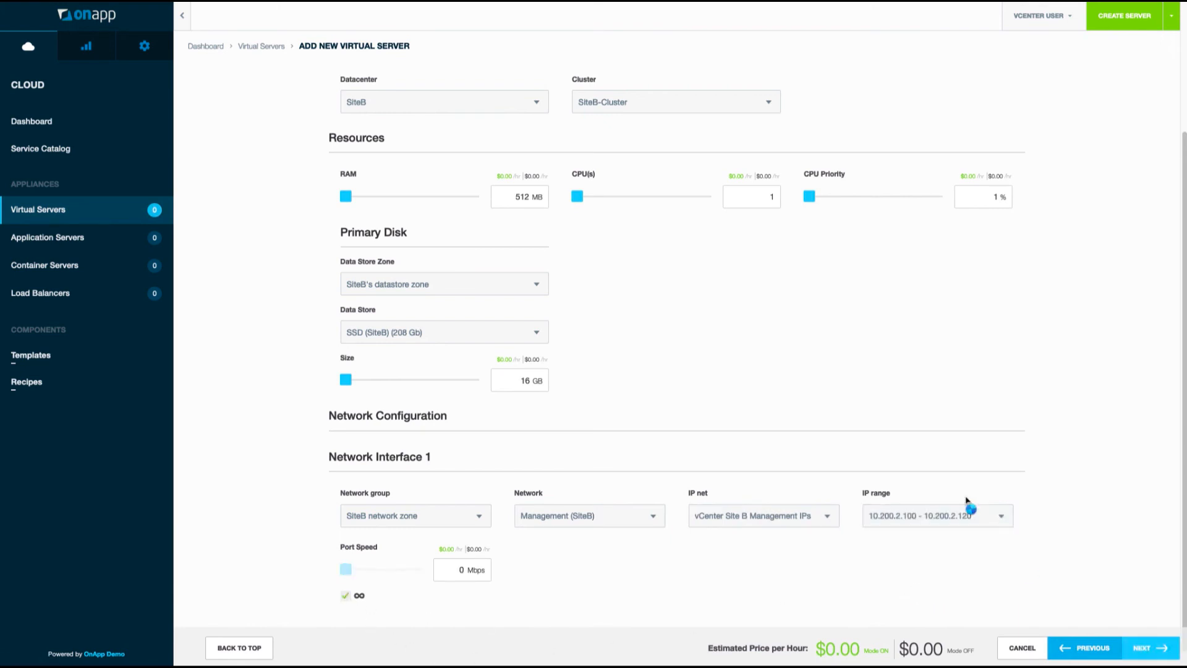
left_click(1119, 648)
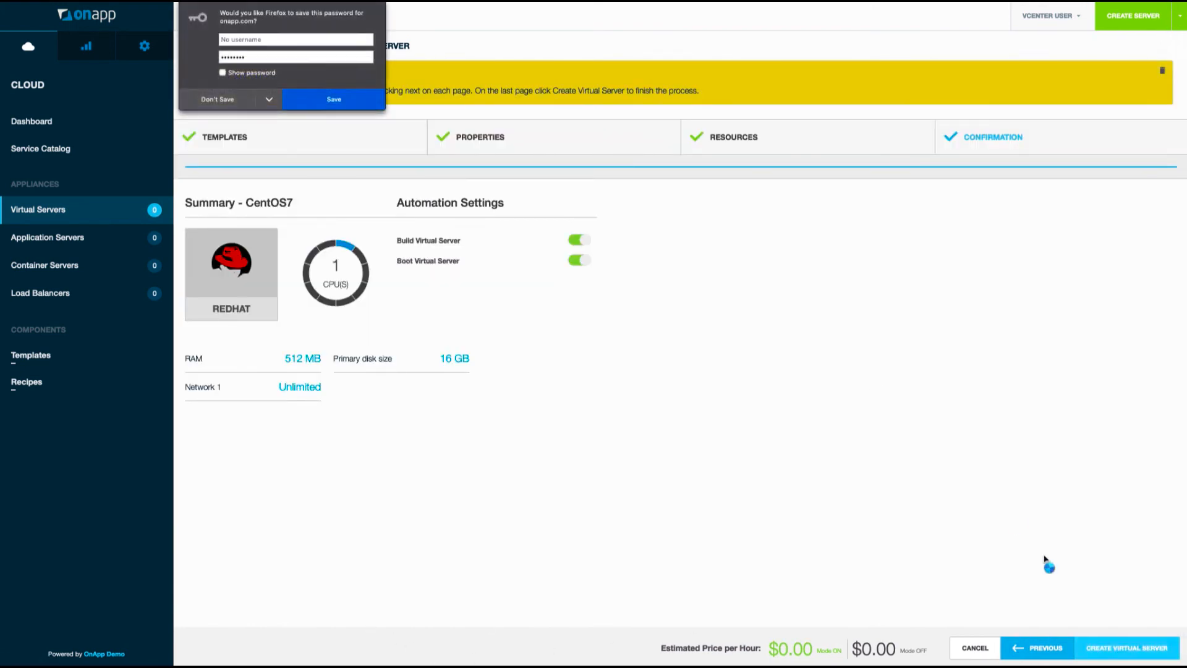
left_click(191, 101)
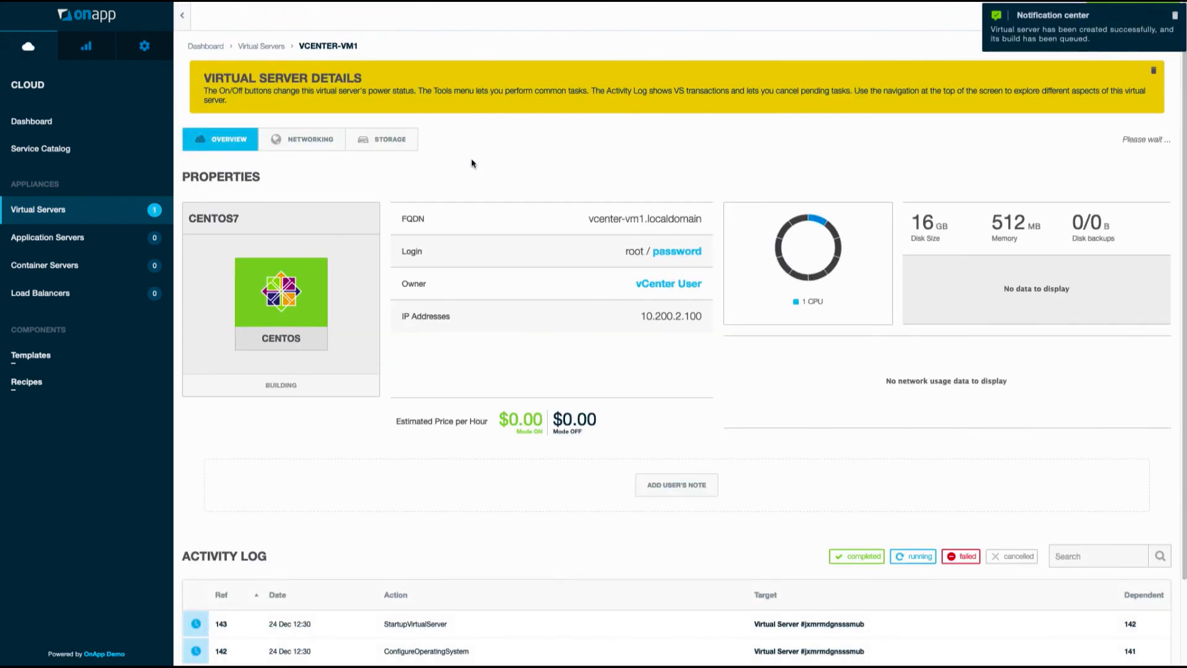
Wait for vcenter-vm1's build tasks to complete and the server to power on, then open its console.
scroll(740, 523, "down", 2)
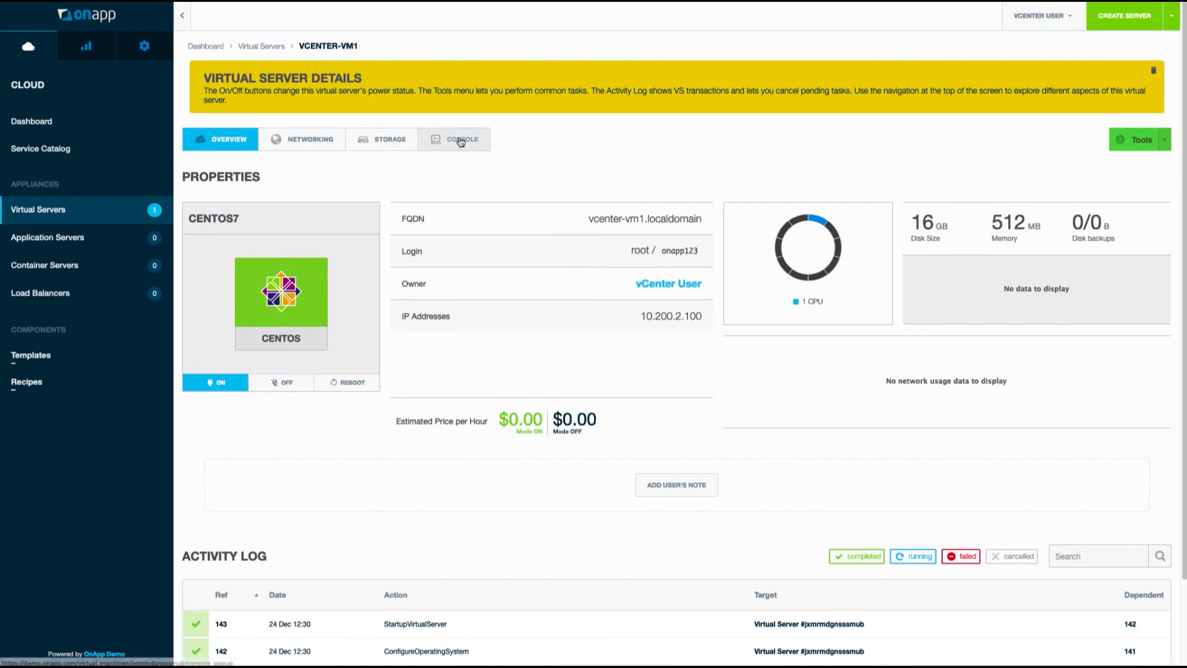
left_click(461, 140)
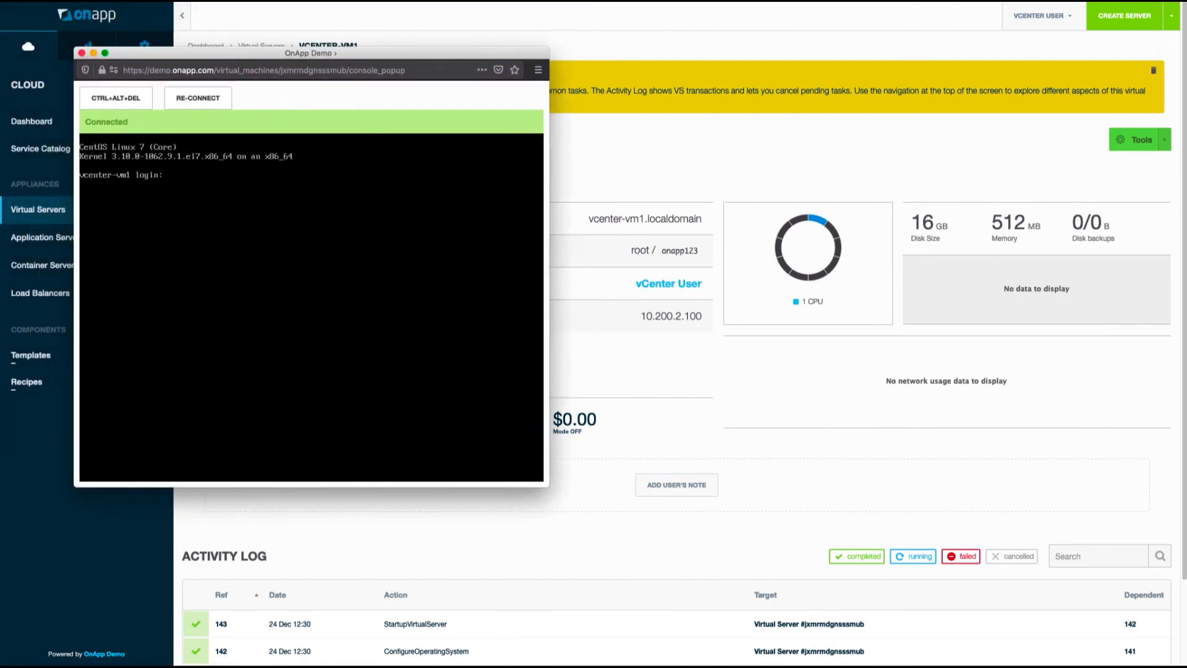
Log into the console as root and run 'ip a', showing 10.200.2.100/24 on ens192.
type("root")
key("Return")
key("Return")
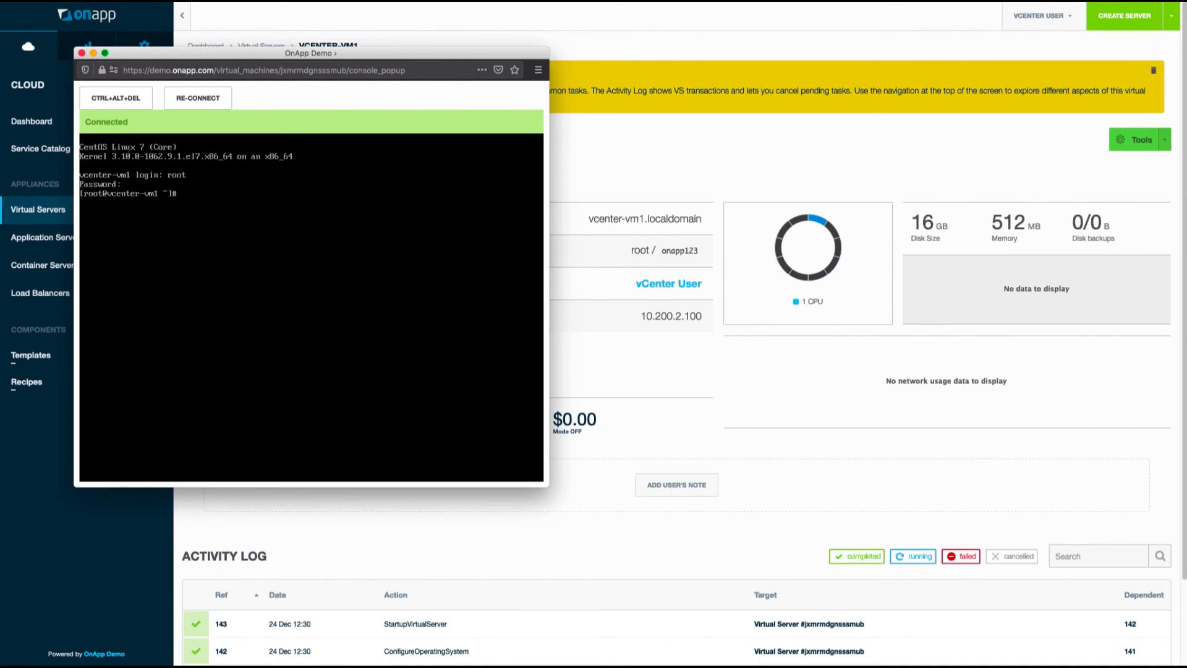
key("Return")
key("Return")
type("ip")
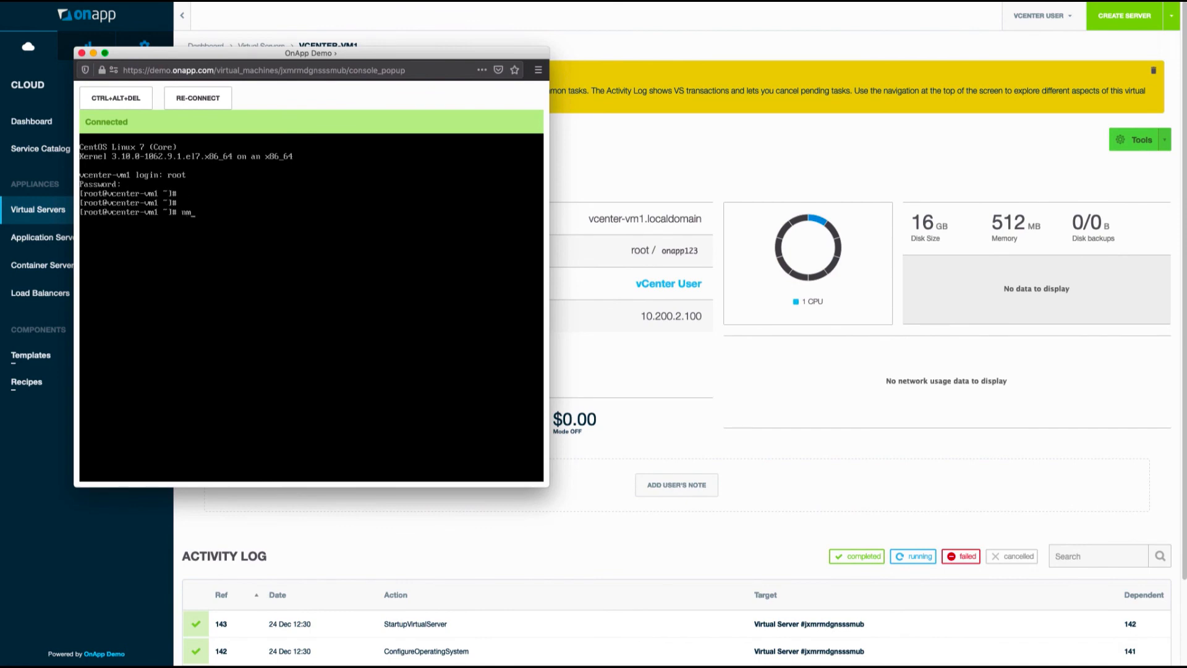
type(" a")
key("Return")
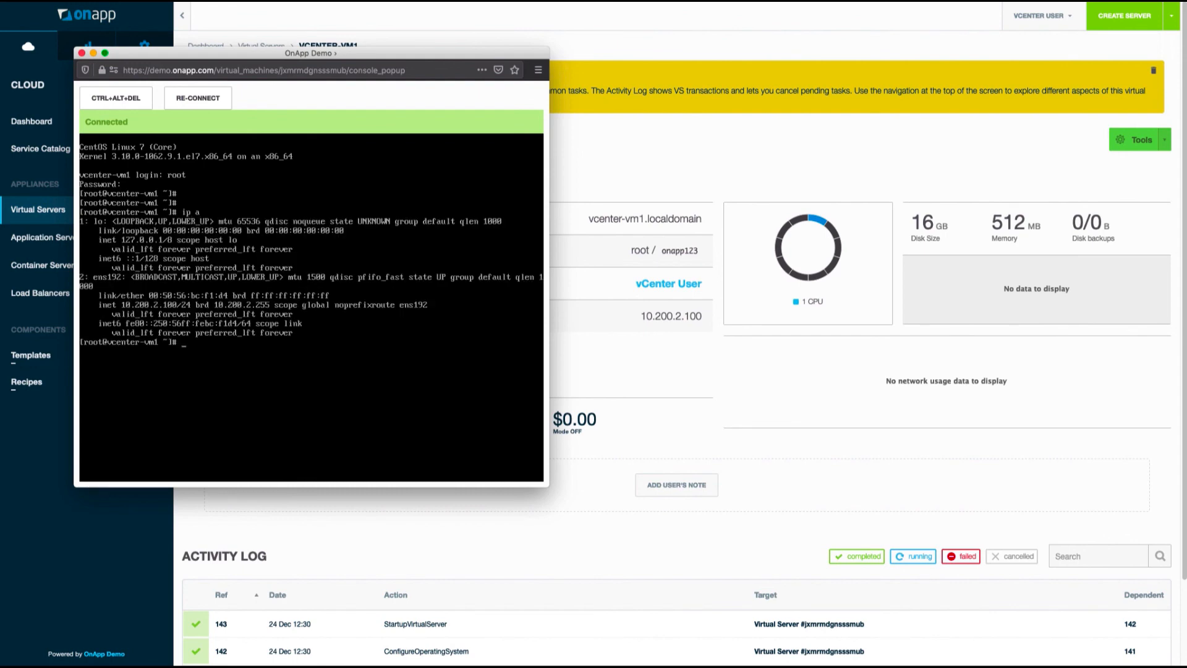